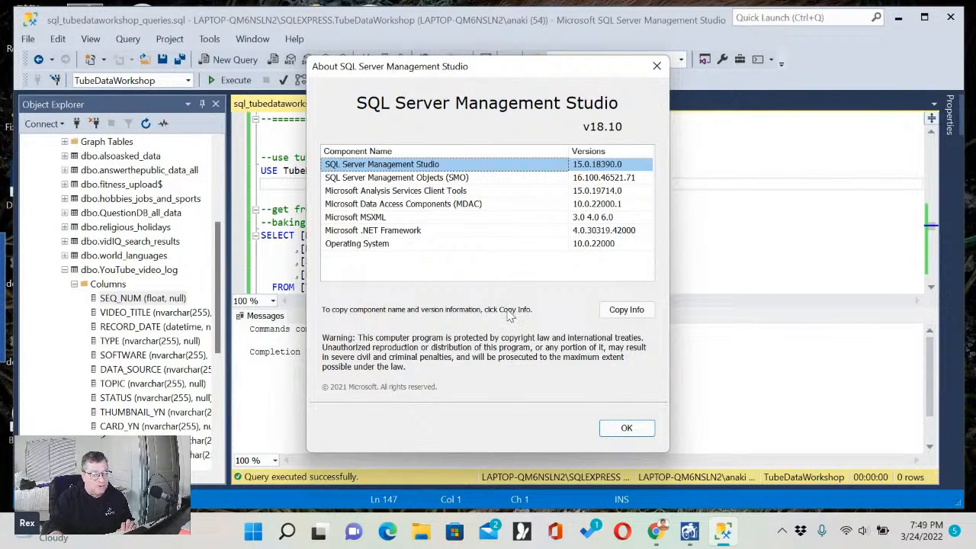
Close the version information dialog and execute only the USE TubeDataWorkshop statement below the COOKING data heading.
{"action": "left_click", "coordinate": [626, 428]}
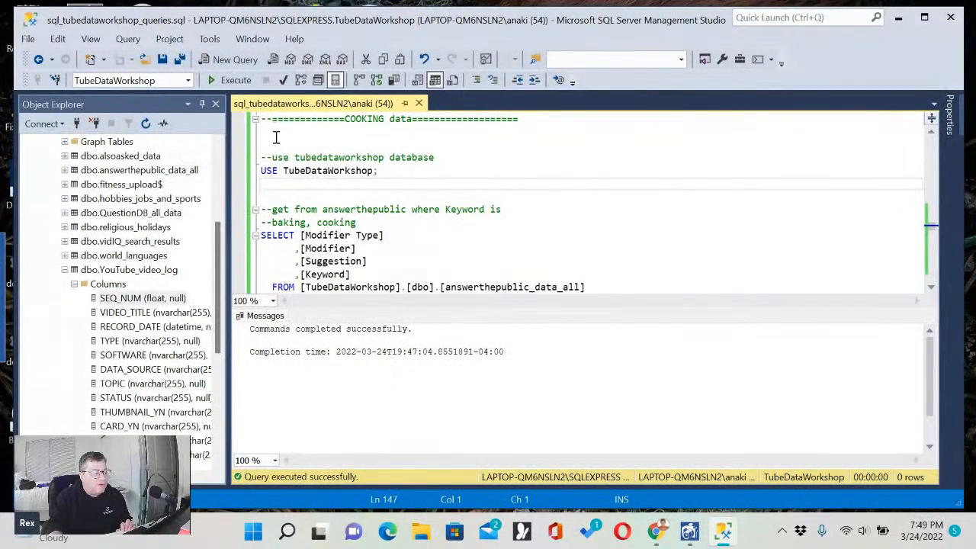
{"action": "left_click_drag", "start_coordinate": [274, 137], "coordinate": [410, 179]}
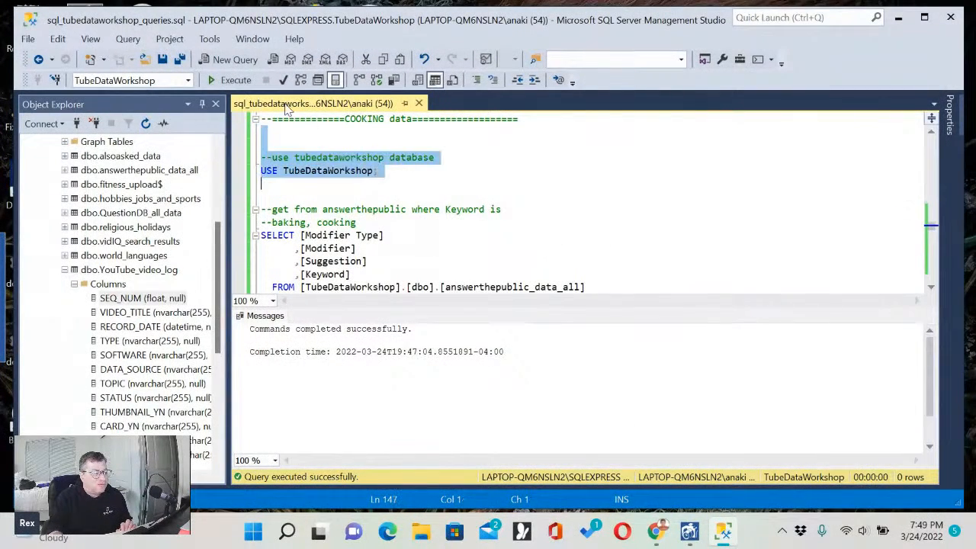
{"action": "left_click", "coordinate": [229, 80]}
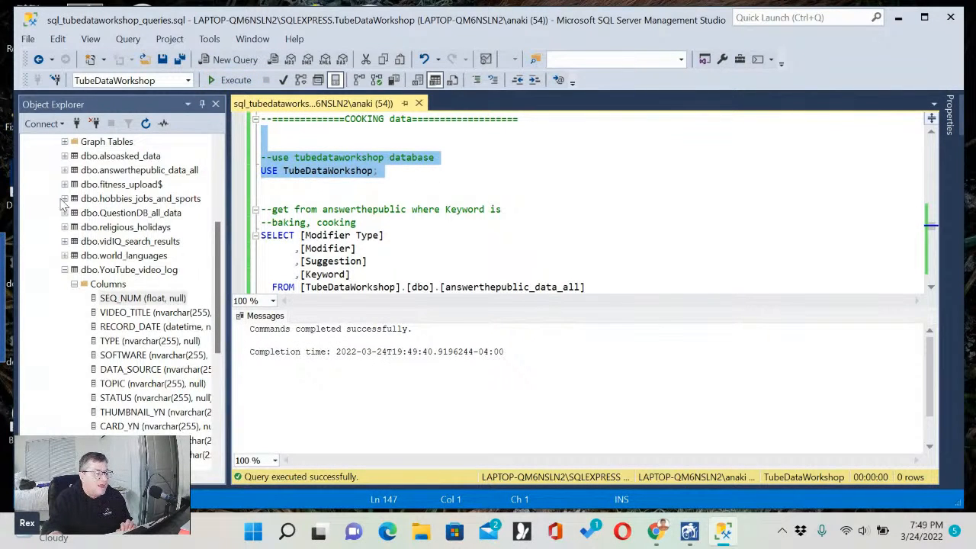
{"action": "scroll", "coordinate": [128, 192], "scroll_direction": "up", "scroll_amount": 3}
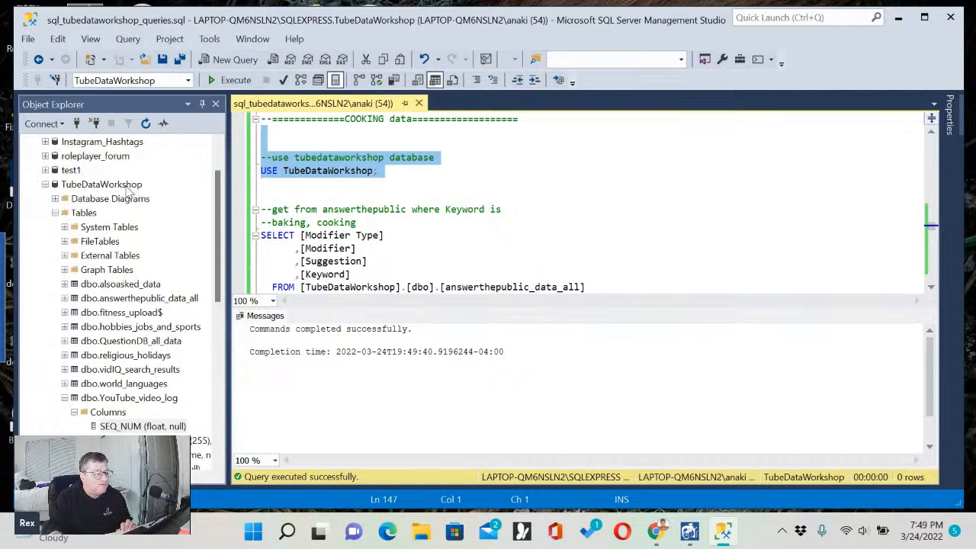
{"action": "scroll", "coordinate": [129, 190], "scroll_direction": "up", "scroll_amount": 1}
{"action": "scroll", "coordinate": [129, 192], "scroll_direction": "down", "scroll_amount": 2}
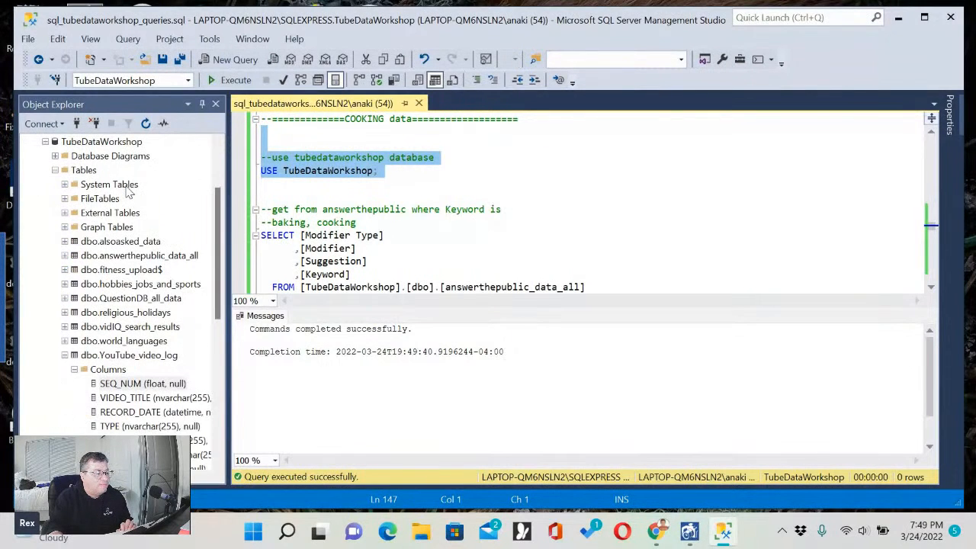
{"action": "left_click", "coordinate": [355, 190]}
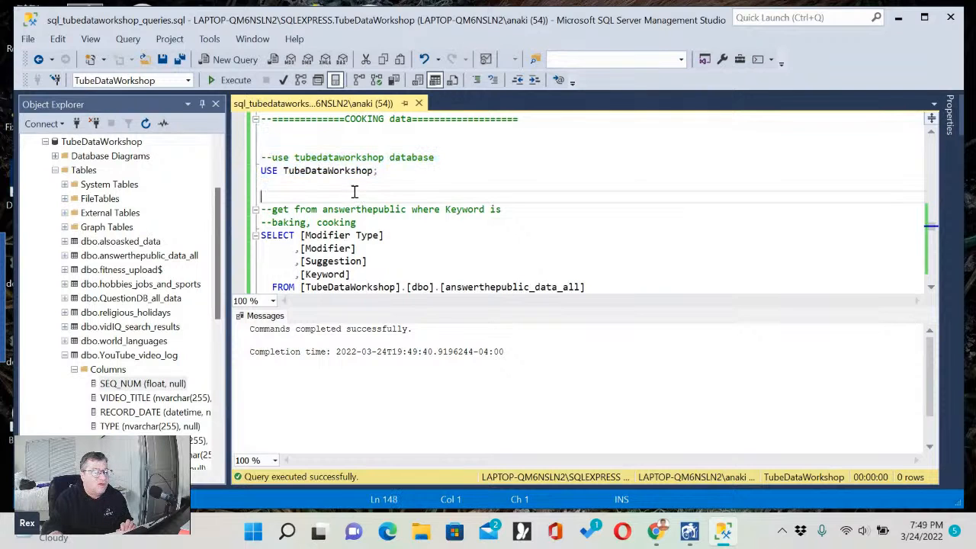
Examine the answerthepublic query's selected columns Modifier Type, Modifier, Suggestion and Keyword, and its source table answerthepublic_data_all.
{"action": "scroll", "coordinate": [355, 190], "scroll_direction": "down", "scroll_amount": 1}
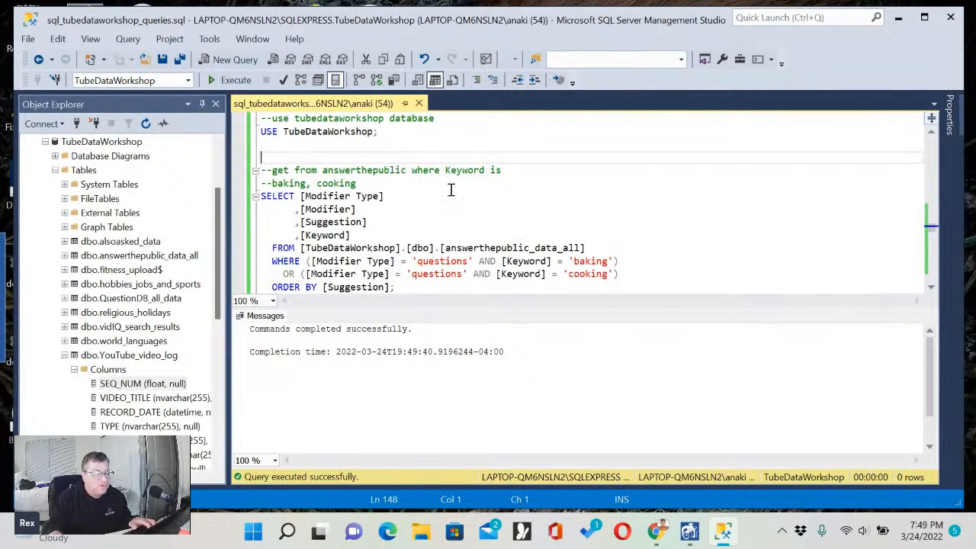
{"action": "scroll", "coordinate": [451, 190], "scroll_direction": "down", "scroll_amount": 1}
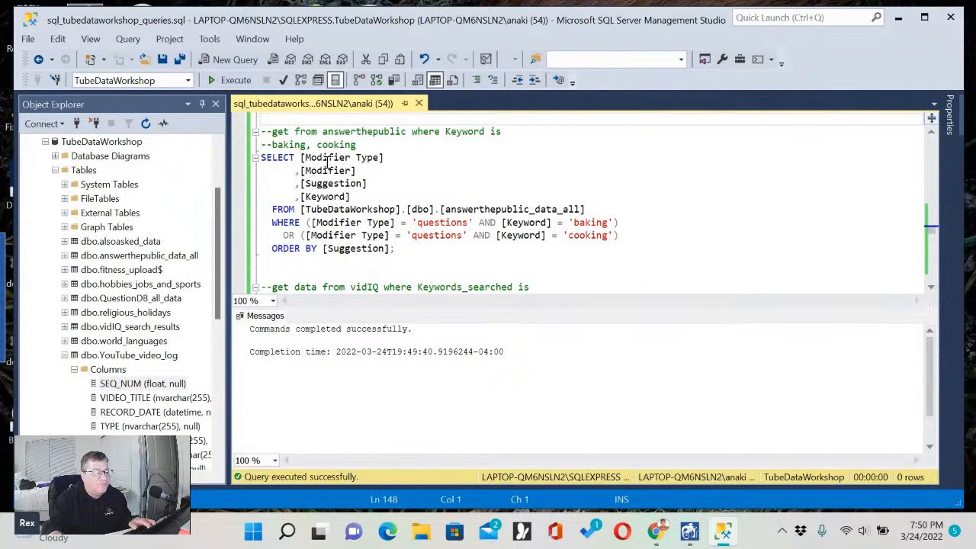
{"action": "double_click", "coordinate": [322, 157]}
{"action": "left_click", "coordinate": [331, 174]}
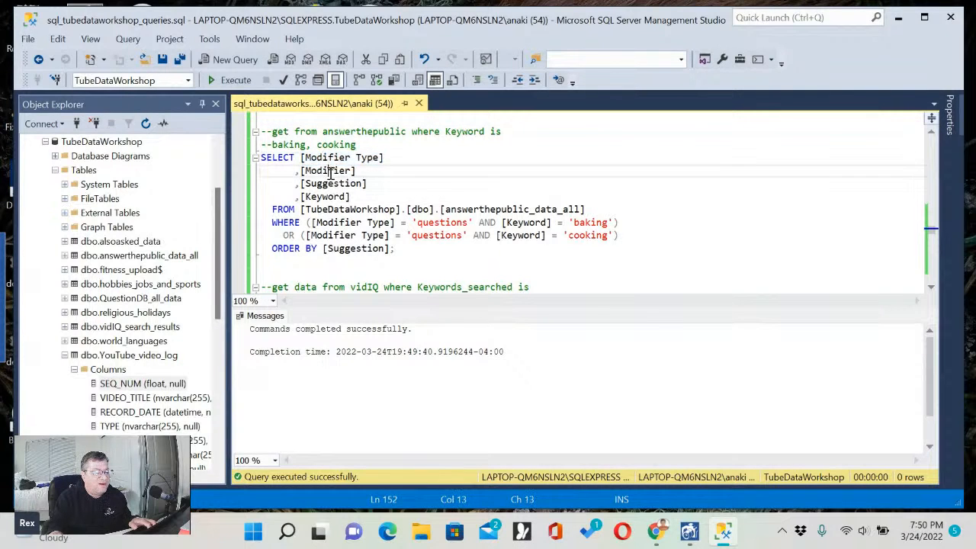
{"action": "double_click", "coordinate": [331, 172]}
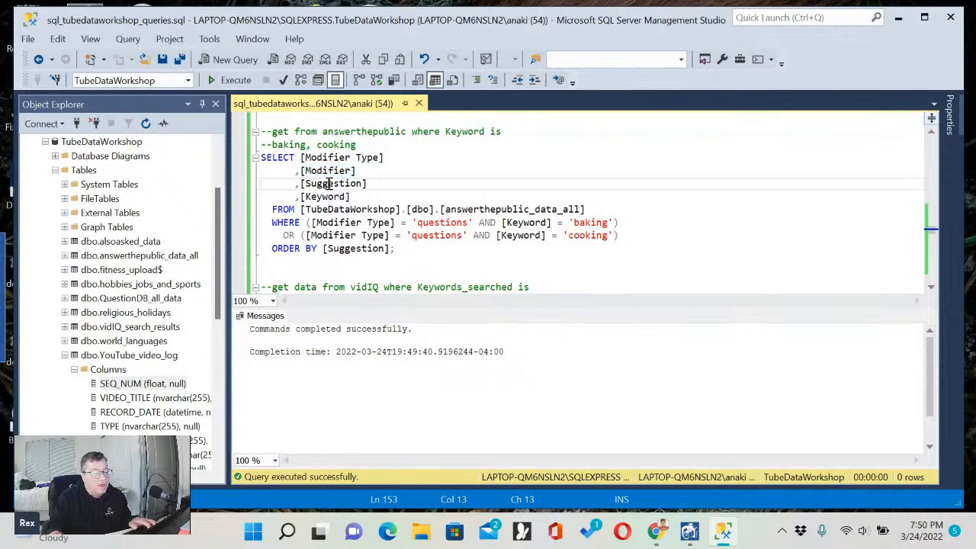
{"action": "double_click", "coordinate": [329, 183]}
{"action": "double_click", "coordinate": [328, 197]}
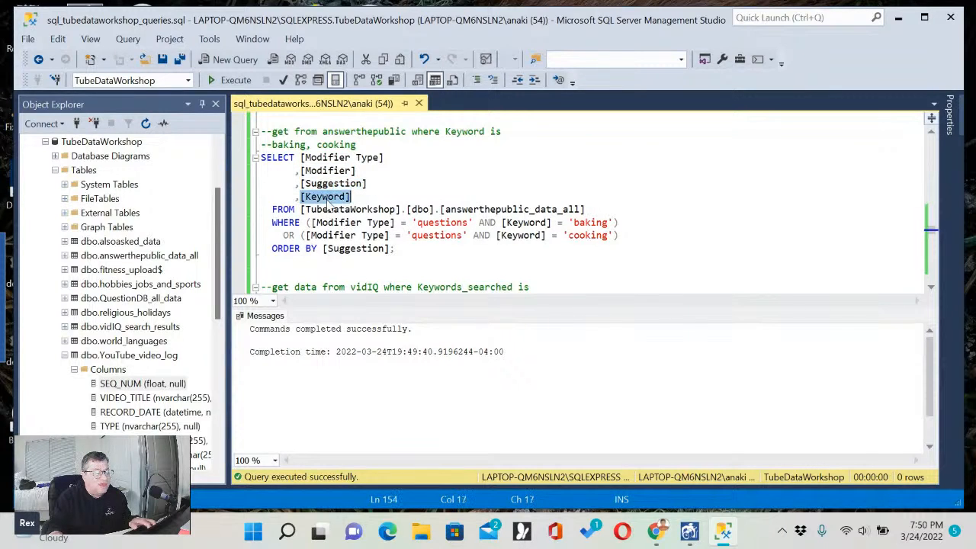
{"action": "left_click", "coordinate": [557, 197]}
{"action": "left_click", "coordinate": [473, 209]}
{"action": "left_click_drag", "start_coordinate": [473, 209], "coordinate": [584, 211]}
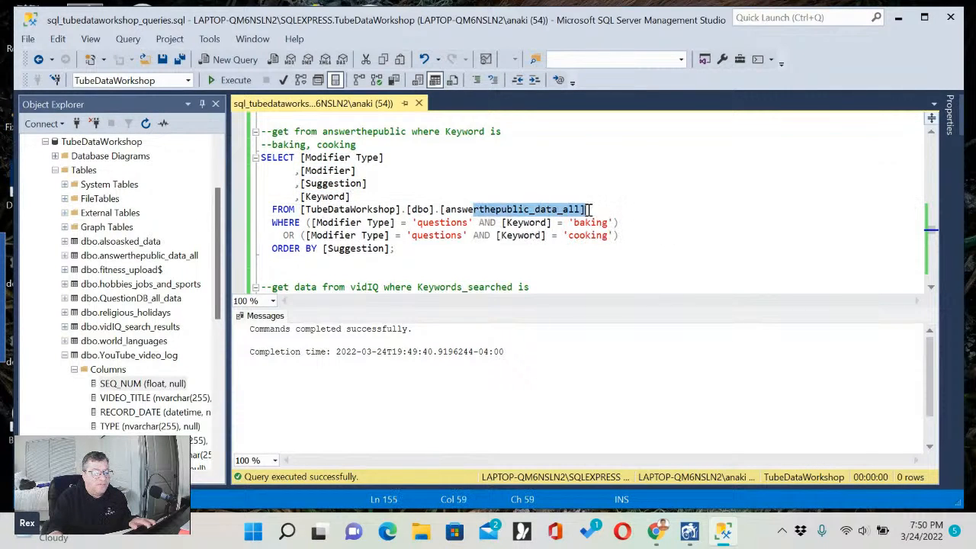
{"action": "left_click", "coordinate": [607, 209]}
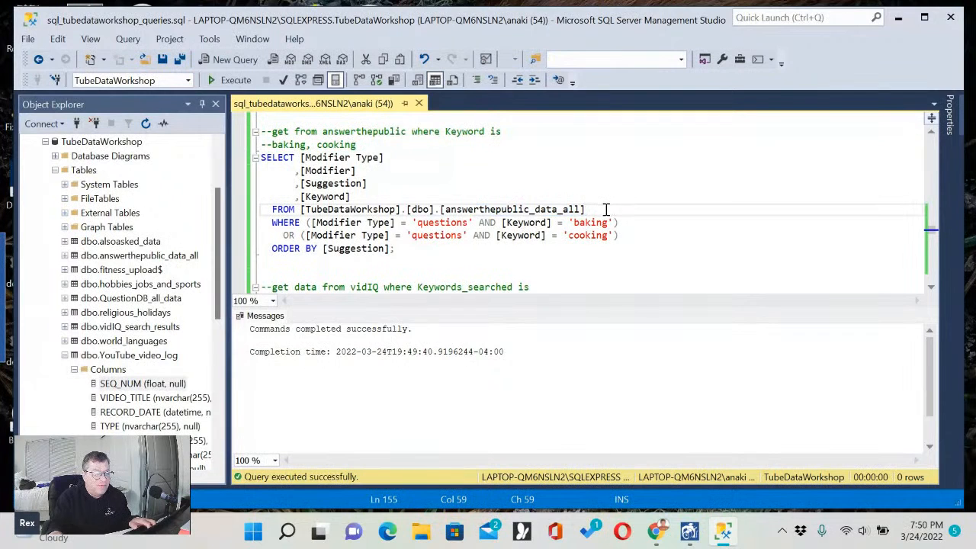
Examine the query's WHERE conditions pairing the modifier type 'questions' with the keywords 'baking' and 'cooking'.
{"action": "double_click", "coordinate": [444, 226]}
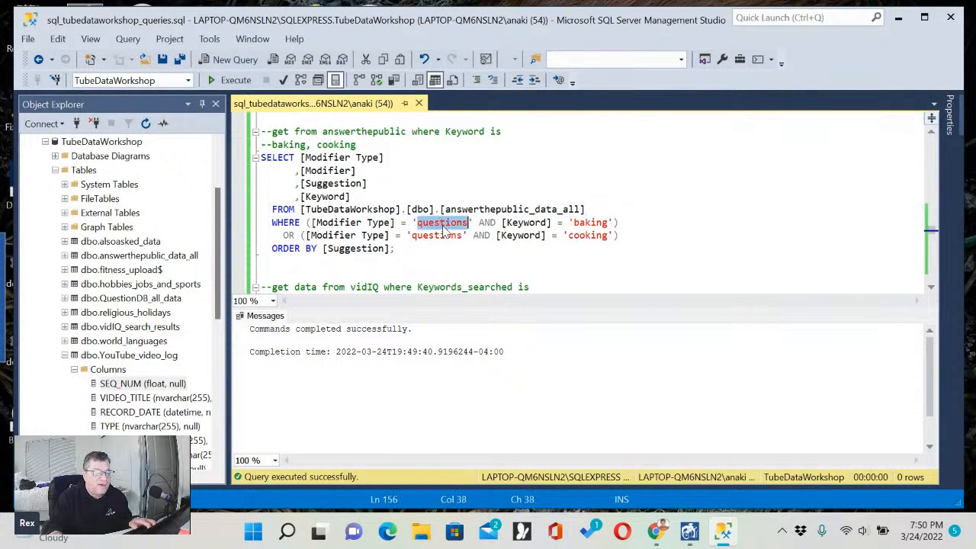
{"action": "double_click", "coordinate": [592, 222]}
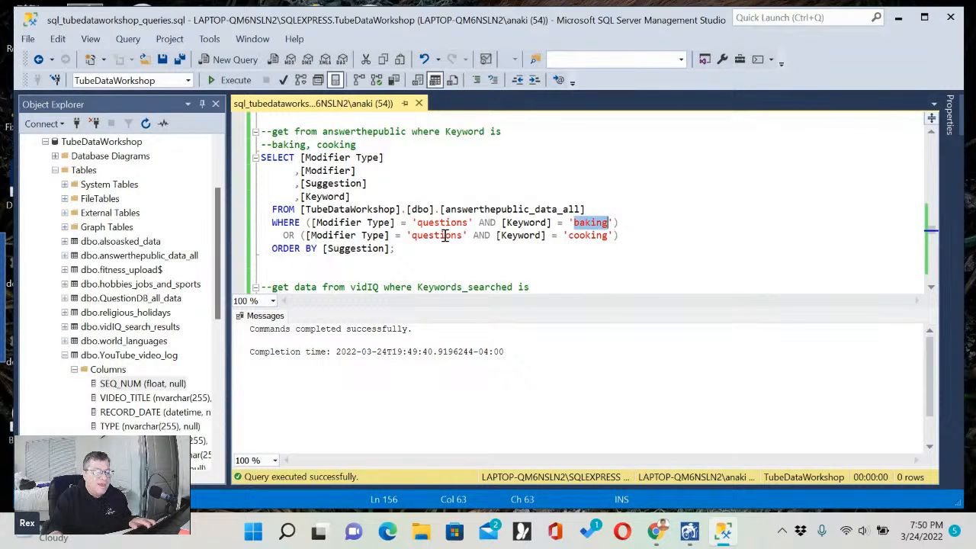
{"action": "double_click", "coordinate": [445, 236]}
{"action": "left_click", "coordinate": [586, 236]}
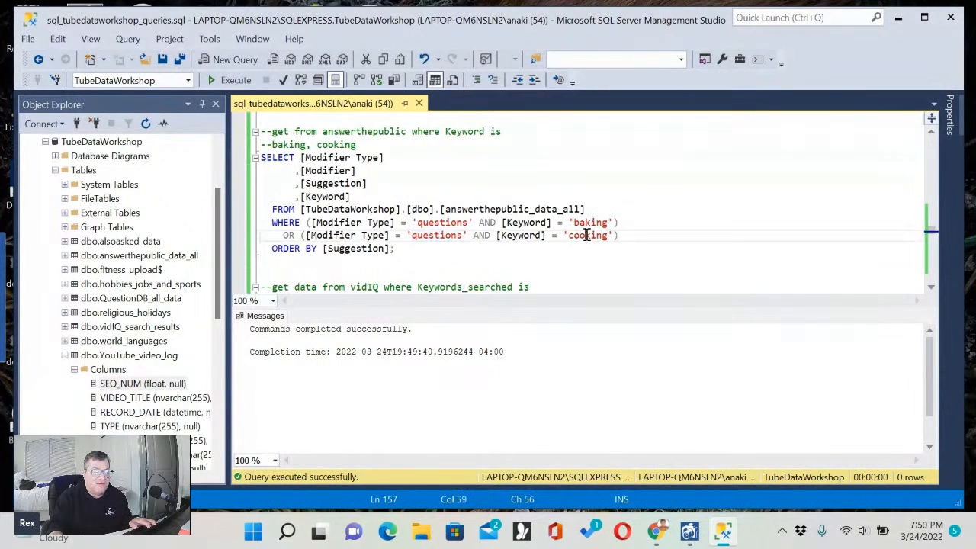
{"action": "double_click", "coordinate": [586, 236]}
{"action": "left_click", "coordinate": [640, 227]}
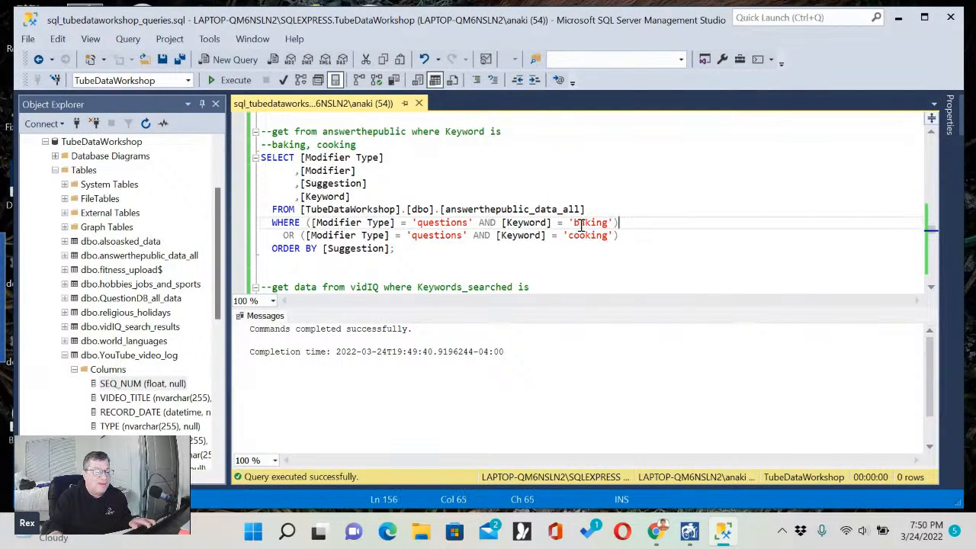
Execute only the answerthepublic_data_all query for baking and cooking questions, ordered by Suggestion.
{"action": "left_click", "coordinate": [333, 120]}
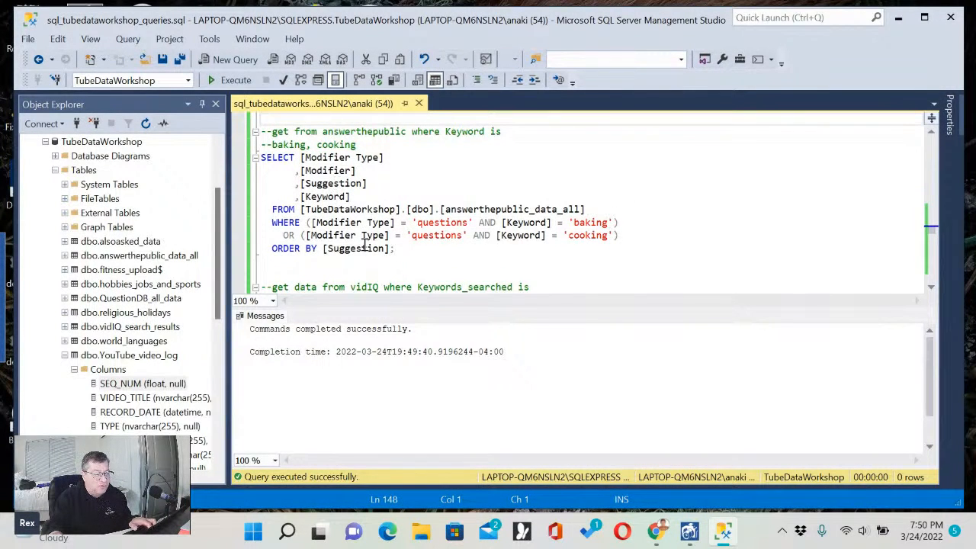
{"action": "left_click", "coordinate": [411, 259], "text": "shift"}
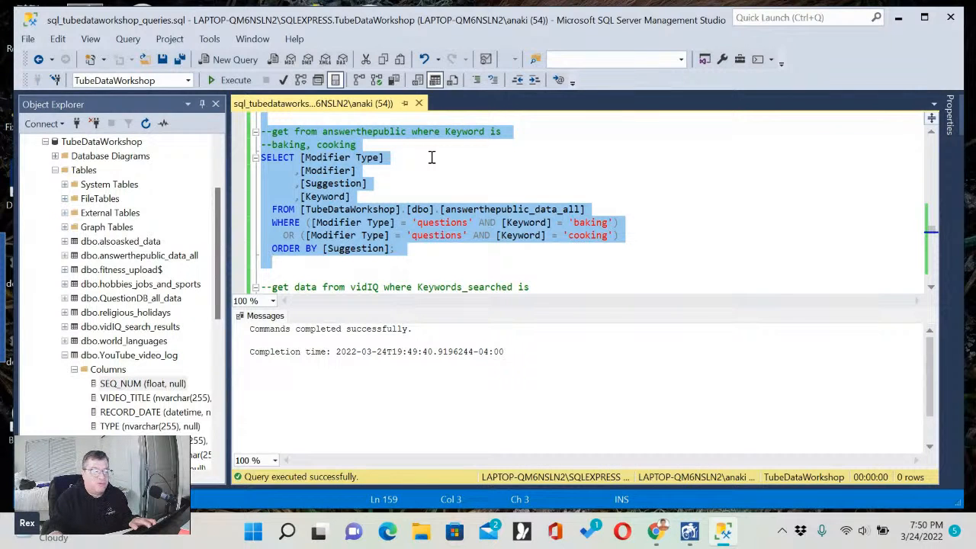
{"action": "scroll", "coordinate": [499, 153], "scroll_direction": "up", "scroll_amount": 10}
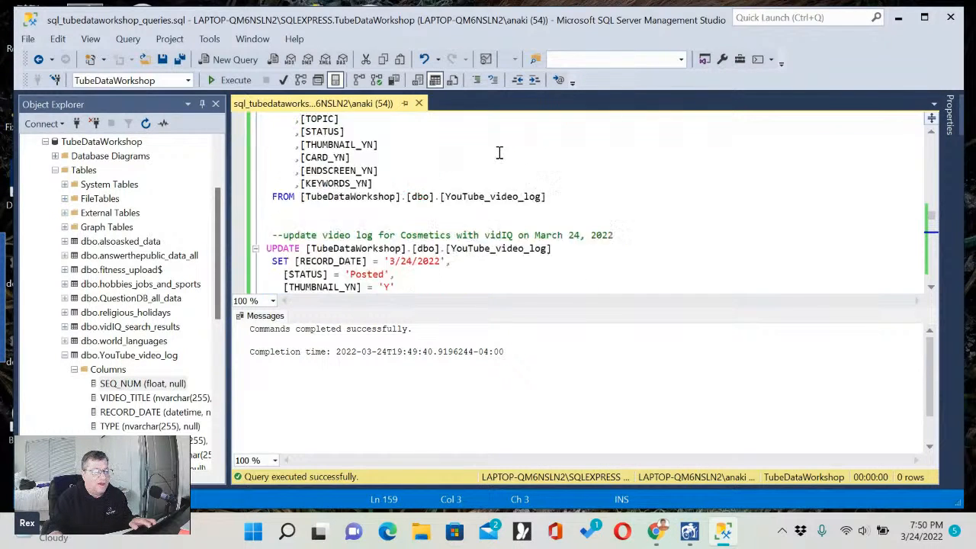
{"action": "scroll", "coordinate": [500, 152], "scroll_direction": "down", "scroll_amount": 11}
{"action": "scroll", "coordinate": [500, 153], "scroll_direction": "up", "scroll_amount": 1}
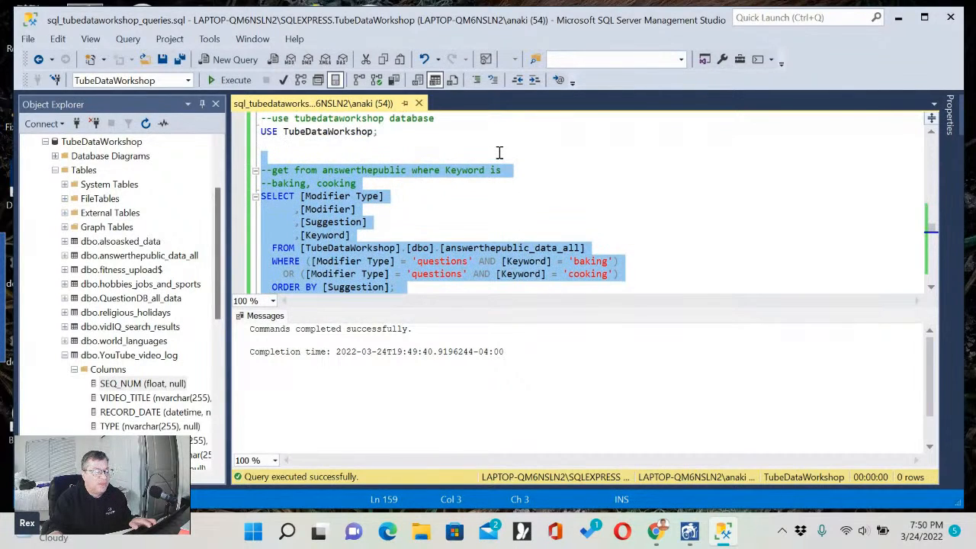
{"action": "scroll", "coordinate": [499, 152], "scroll_direction": "down", "scroll_amount": 1}
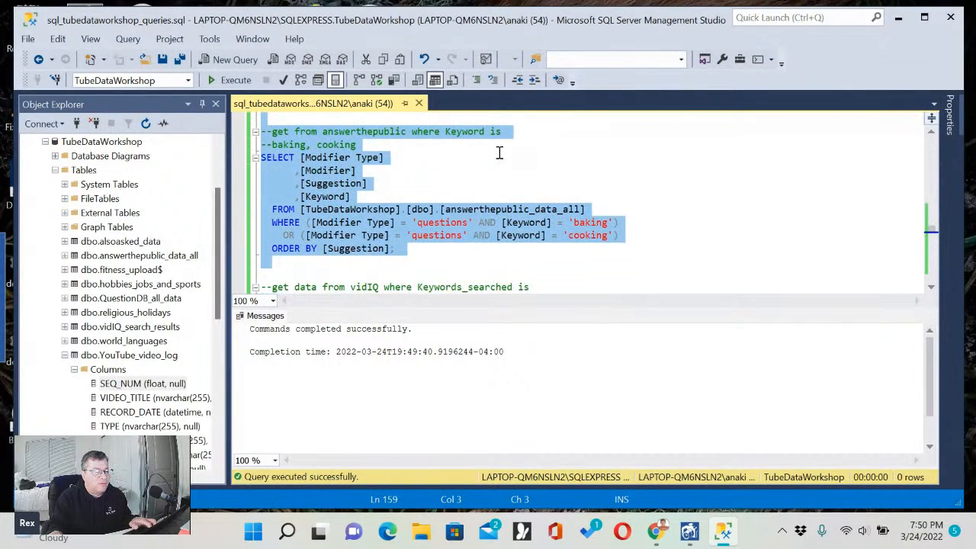
{"action": "left_click", "coordinate": [235, 81]}
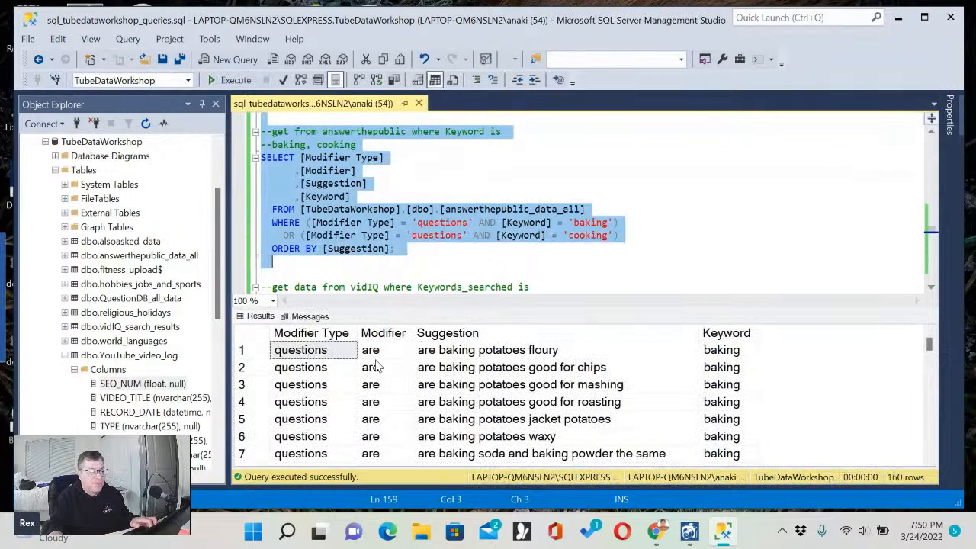
Inspect the Modifier Type, Modifier, Suggestion and Keyword values in the first rows of the query results.
{"action": "left_click", "coordinate": [334, 385]}
{"action": "left_click", "coordinate": [400, 386]}
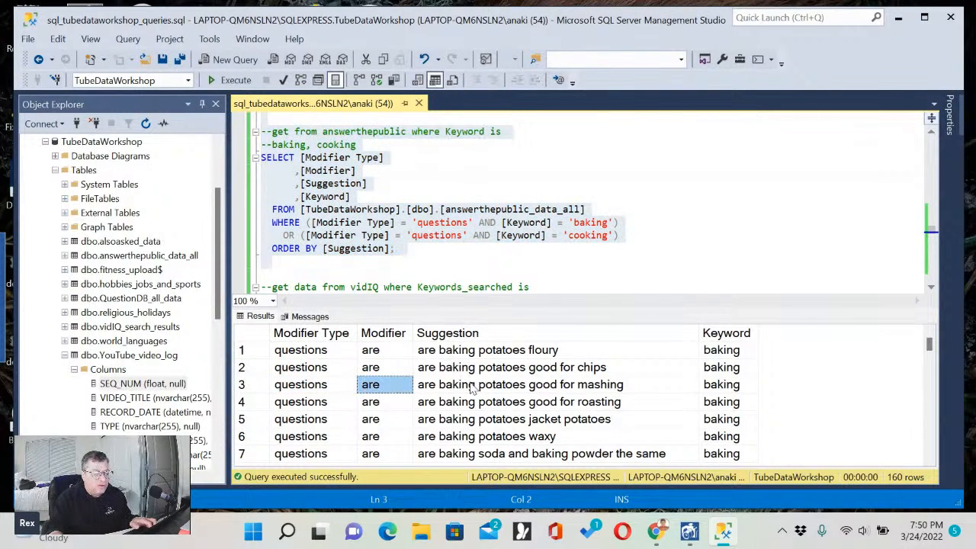
{"action": "left_click", "coordinate": [473, 387]}
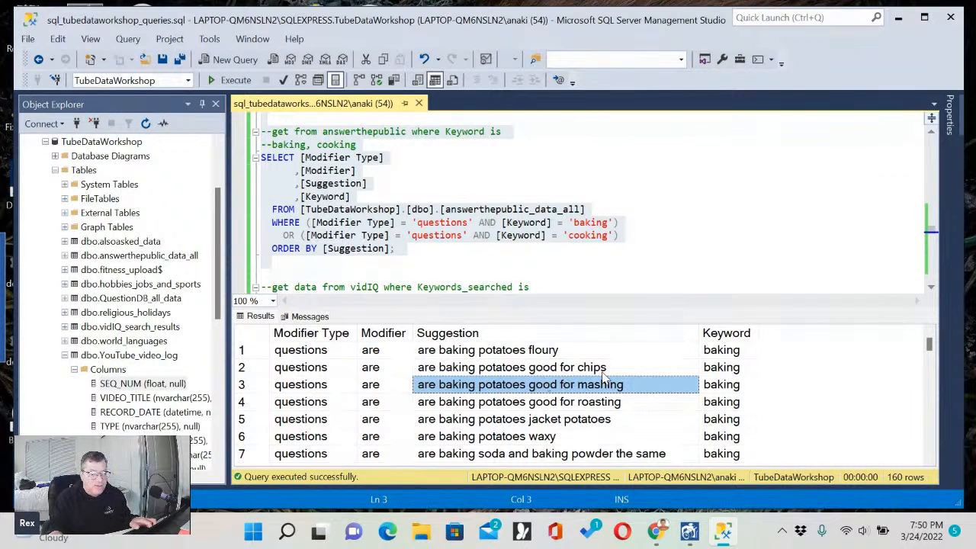
{"action": "left_click", "coordinate": [732, 375]}
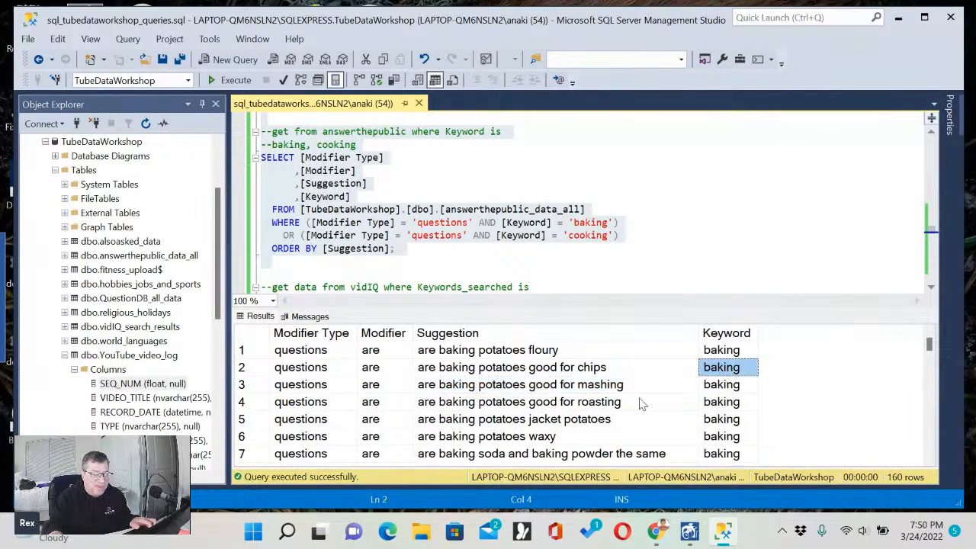
Read through the baking and cooking suggestions in the results, from the "are" questions to the "what" questions.
{"action": "left_click", "coordinate": [508, 406]}
{"action": "scroll", "coordinate": [507, 405], "scroll_direction": "down", "scroll_amount": 3}
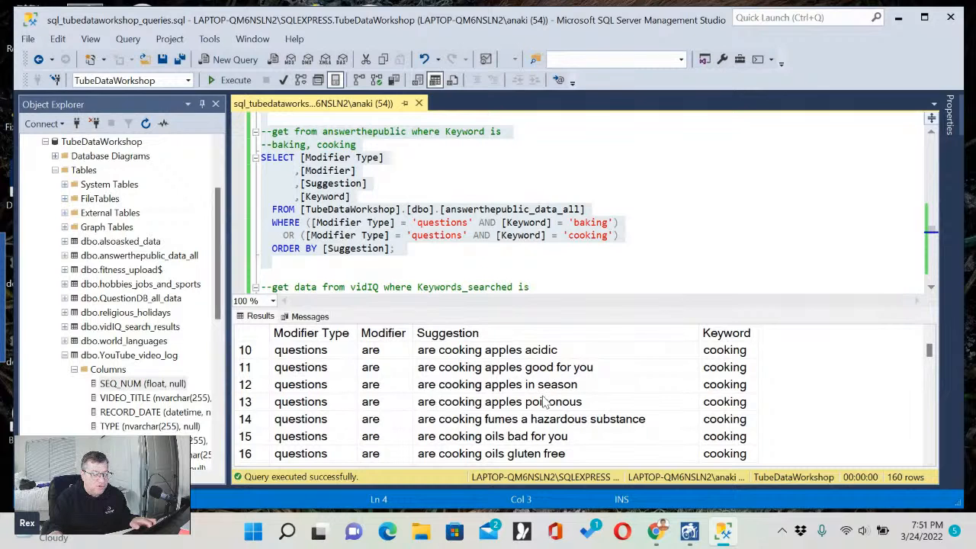
{"action": "left_click", "coordinate": [501, 408]}
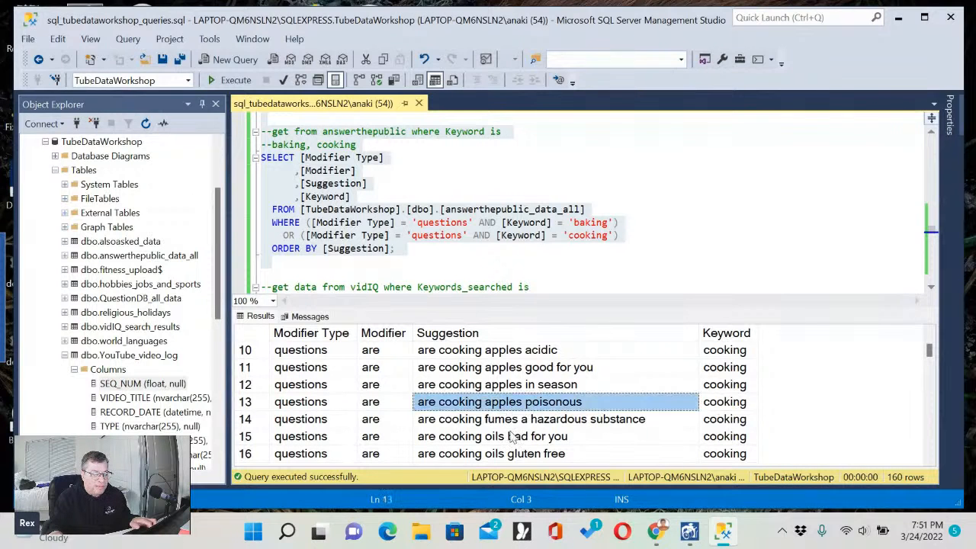
{"action": "scroll", "coordinate": [501, 408], "scroll_direction": "down", "scroll_amount": 3}
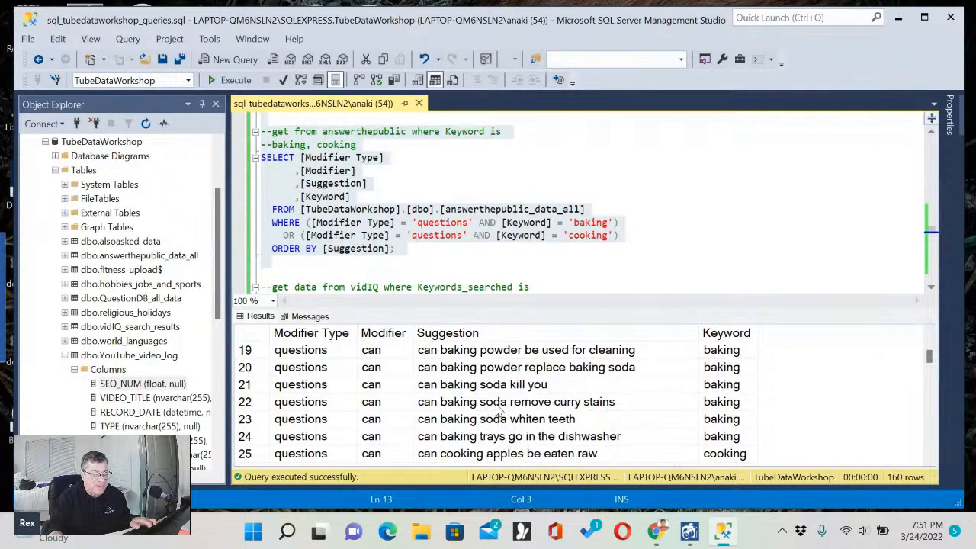
{"action": "left_click", "coordinate": [497, 402]}
{"action": "scroll", "coordinate": [534, 432], "scroll_direction": "down", "scroll_amount": 1}
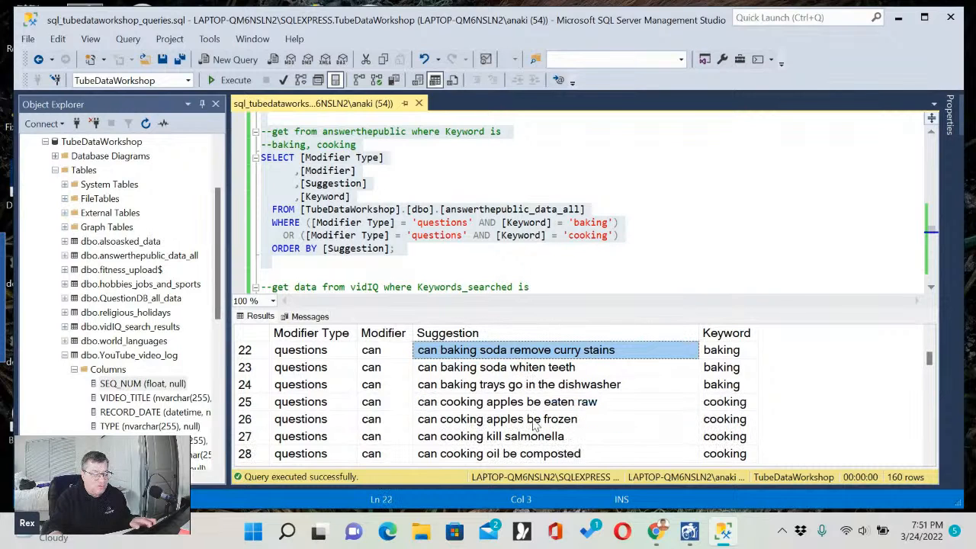
{"action": "left_click", "coordinate": [492, 424]}
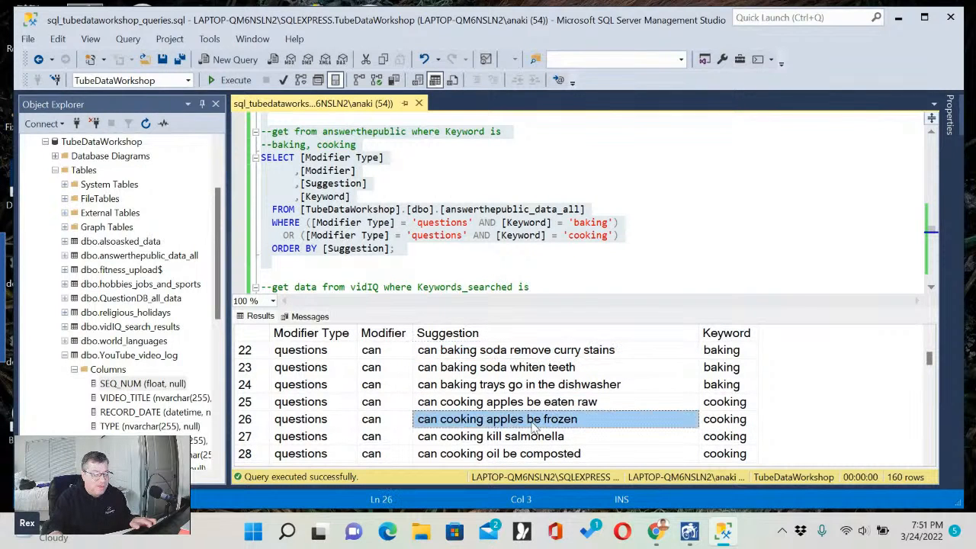
{"action": "scroll", "coordinate": [540, 430], "scroll_direction": "down", "scroll_amount": 2}
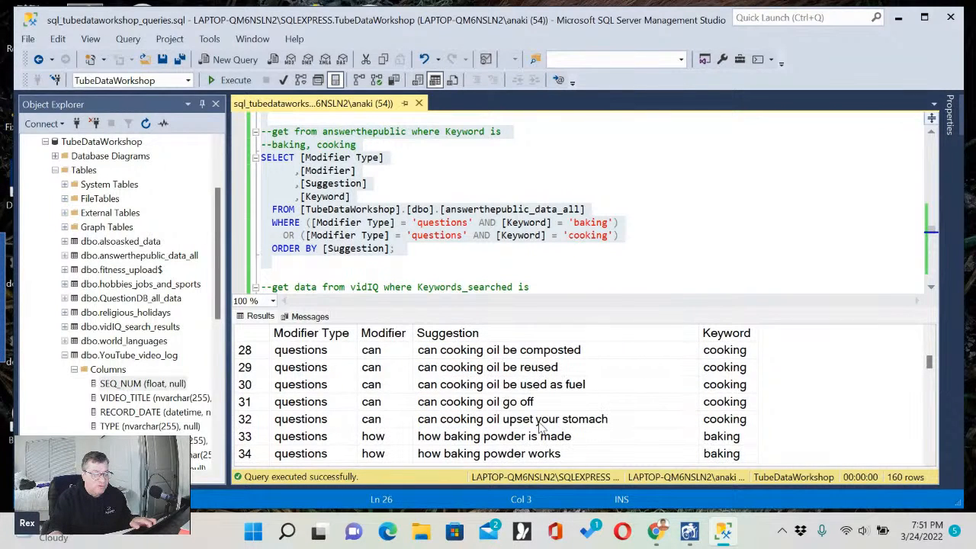
{"action": "left_click", "coordinate": [494, 426]}
{"action": "scroll", "coordinate": [509, 432], "scroll_direction": "down", "scroll_amount": 9}
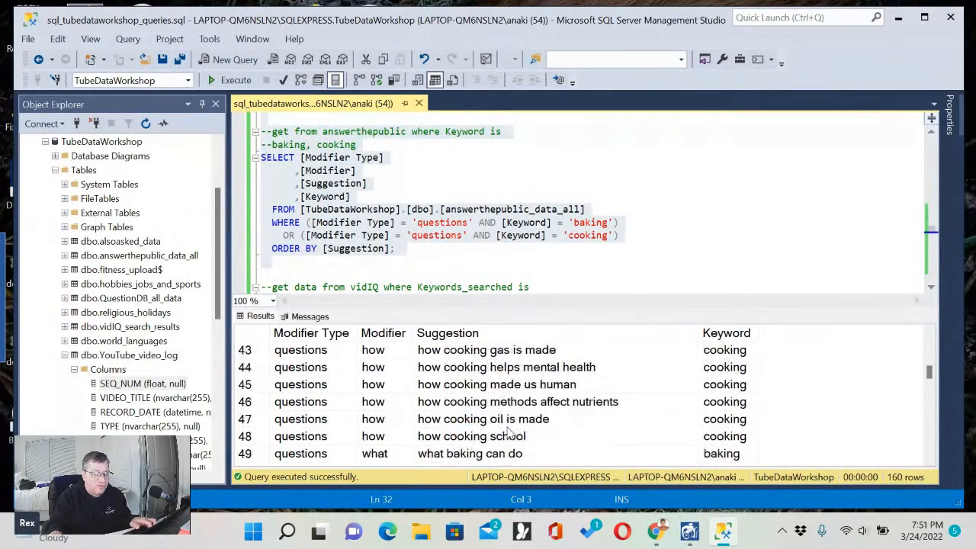
{"action": "scroll", "coordinate": [511, 431], "scroll_direction": "up", "scroll_amount": 1}
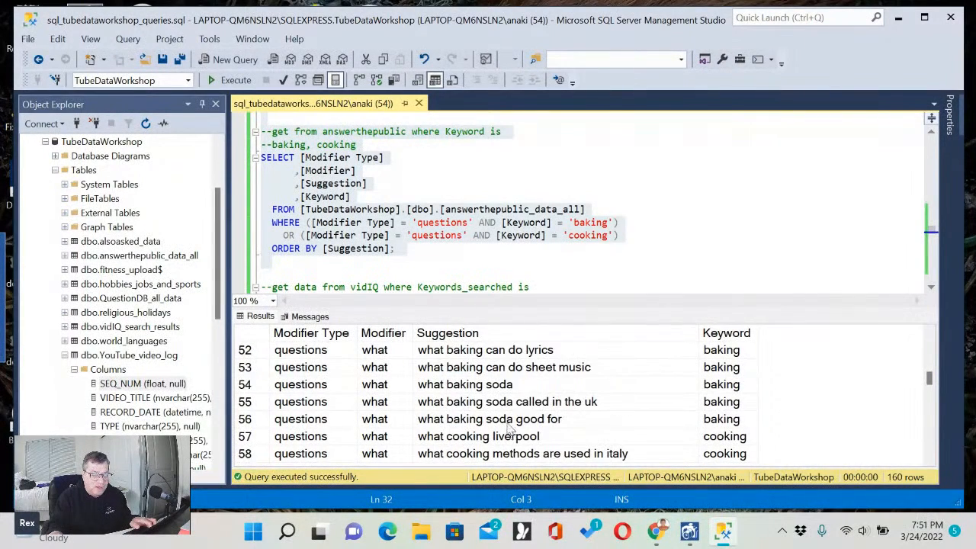
{"action": "left_click", "coordinate": [460, 389]}
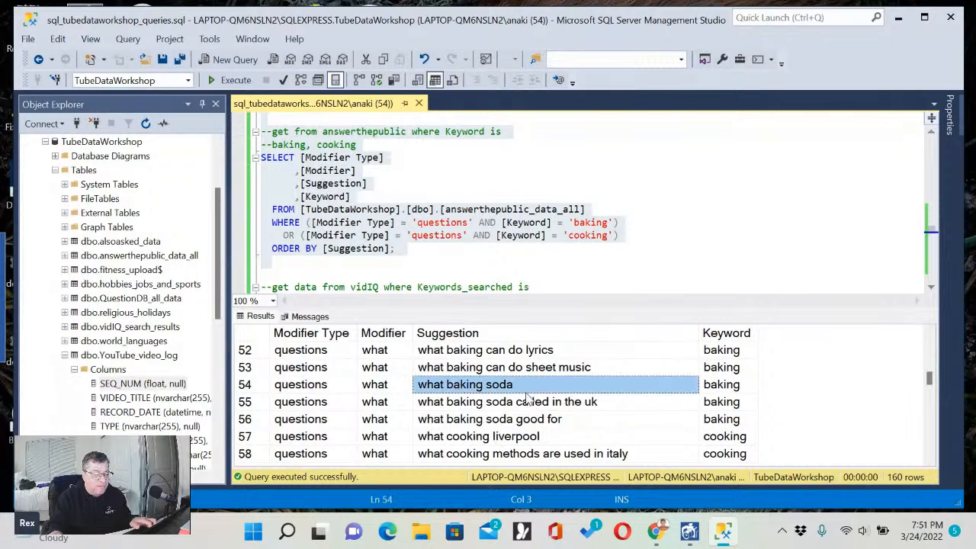
Read through the remaining "what" and the "when" baking and cooking suggestions in the answerthepublic results.
{"action": "left_click", "coordinate": [476, 423]}
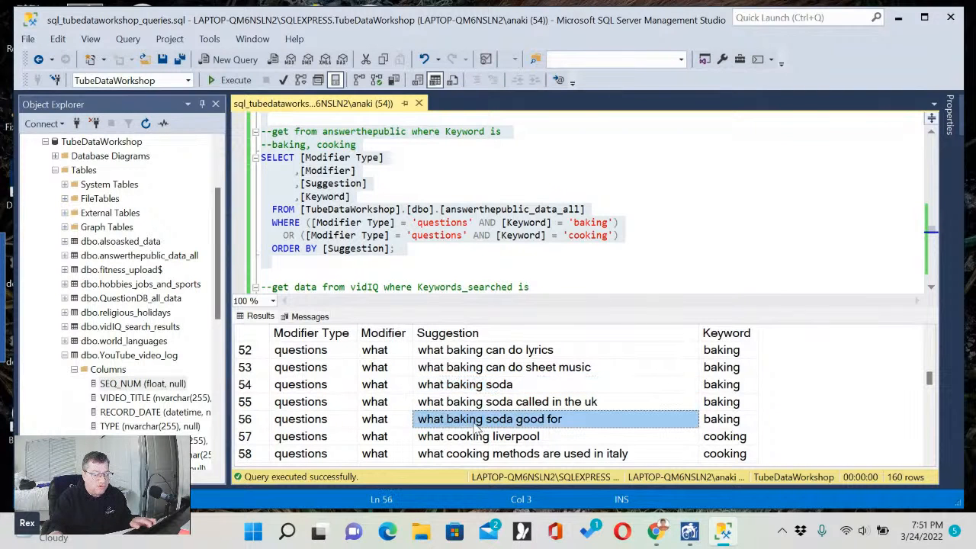
{"action": "scroll", "coordinate": [474, 450], "scroll_direction": "down", "scroll_amount": 3}
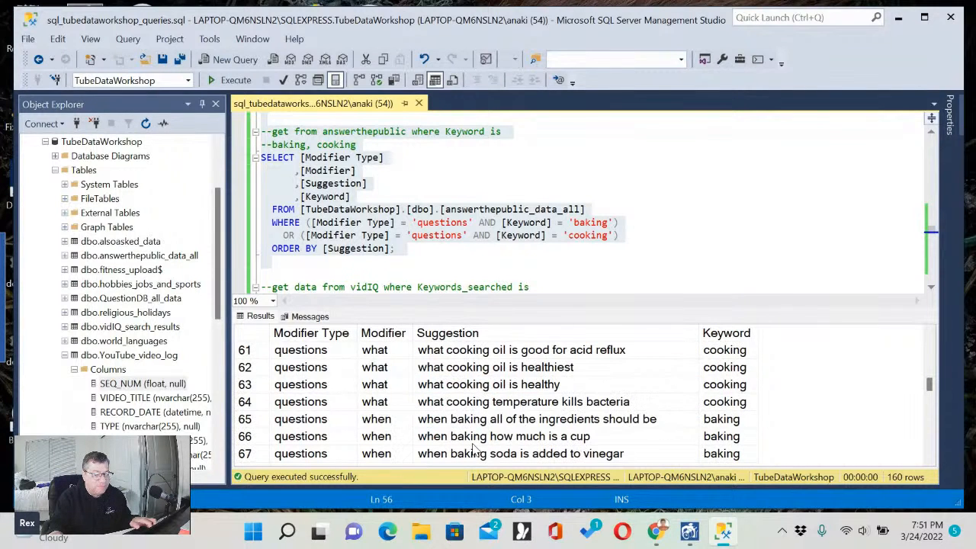
{"action": "left_click", "coordinate": [479, 402]}
{"action": "scroll", "coordinate": [515, 433], "scroll_direction": "down", "scroll_amount": 2}
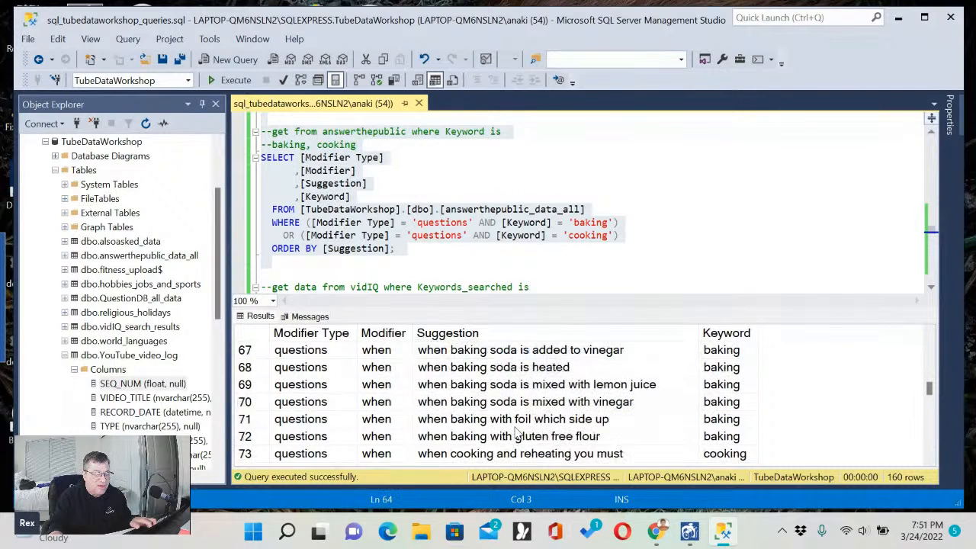
{"action": "scroll", "coordinate": [503, 371], "scroll_direction": "up", "scroll_amount": 1}
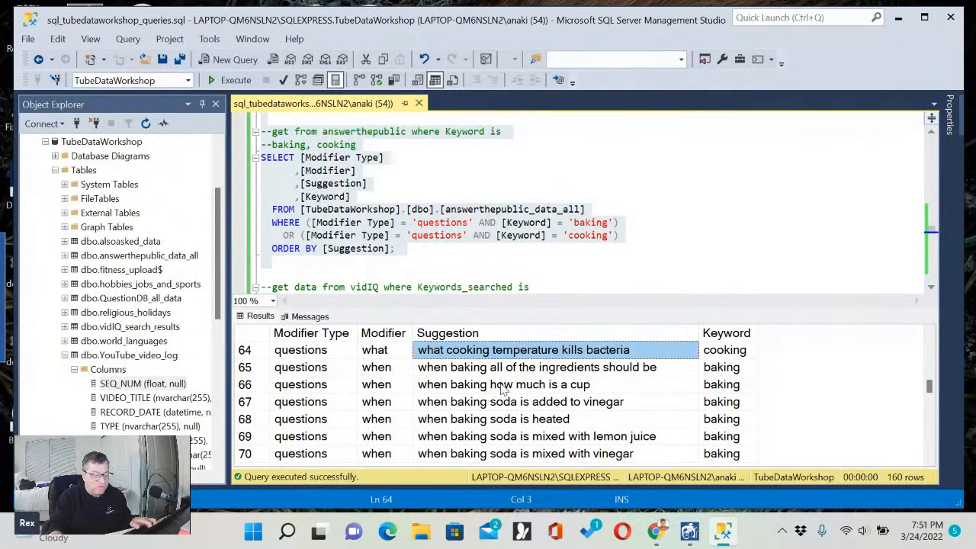
{"action": "left_click", "coordinate": [532, 455]}
{"action": "scroll", "coordinate": [553, 408], "scroll_direction": "down", "scroll_amount": 2}
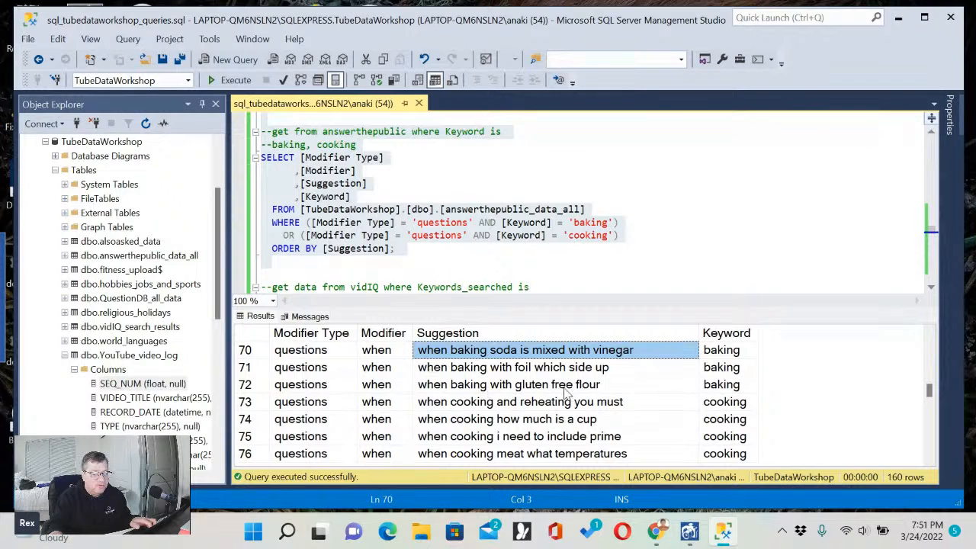
Review the "where" suggestions about baking soda and the "who" suggestions about baking and cooking.
{"action": "scroll", "coordinate": [545, 431], "scroll_direction": "down", "scroll_amount": 4}
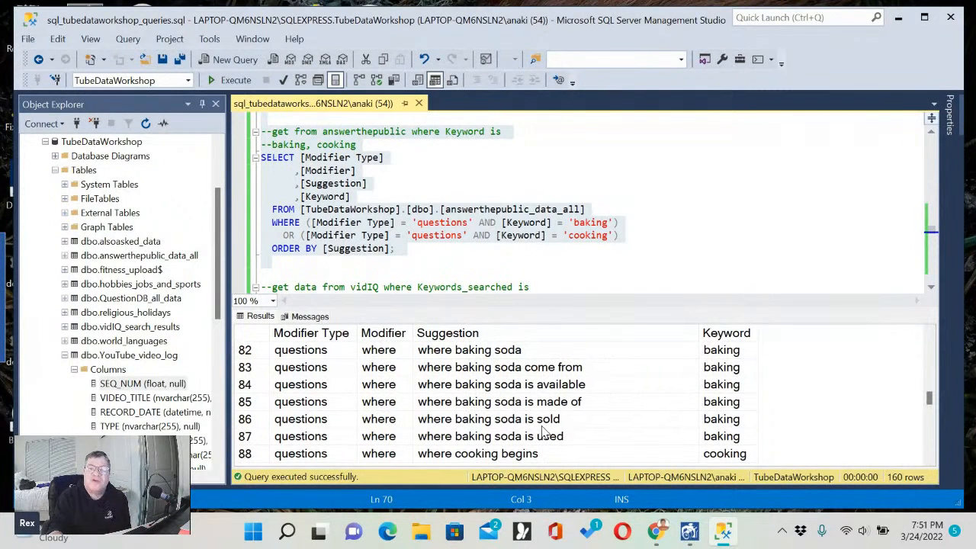
{"action": "left_click", "coordinate": [523, 410]}
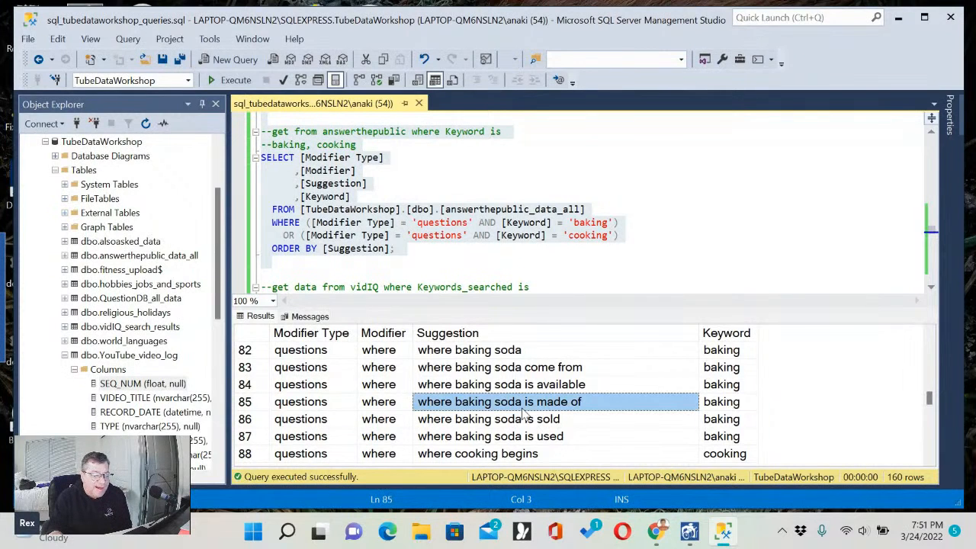
{"action": "scroll", "coordinate": [522, 411], "scroll_direction": "down", "scroll_amount": 12}
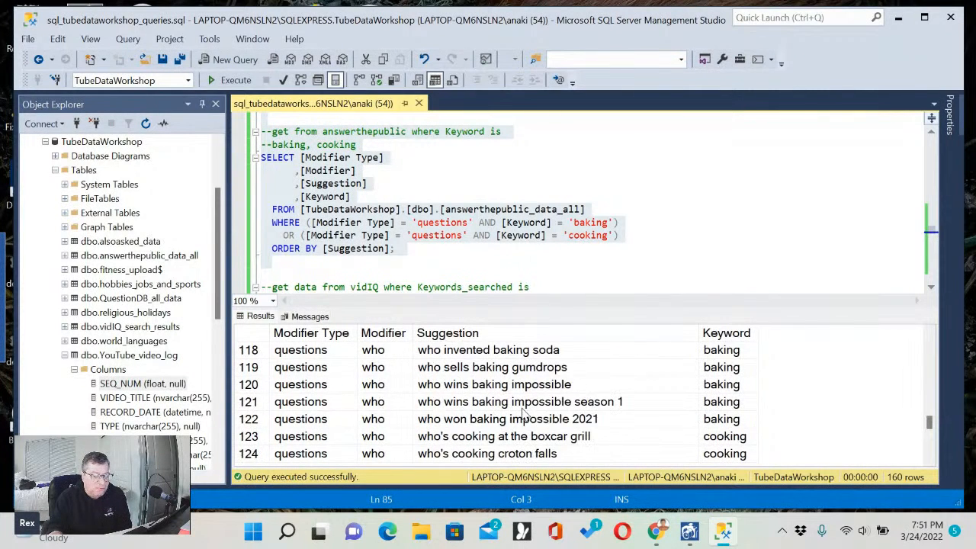
{"action": "scroll", "coordinate": [523, 412], "scroll_direction": "down", "scroll_amount": 2}
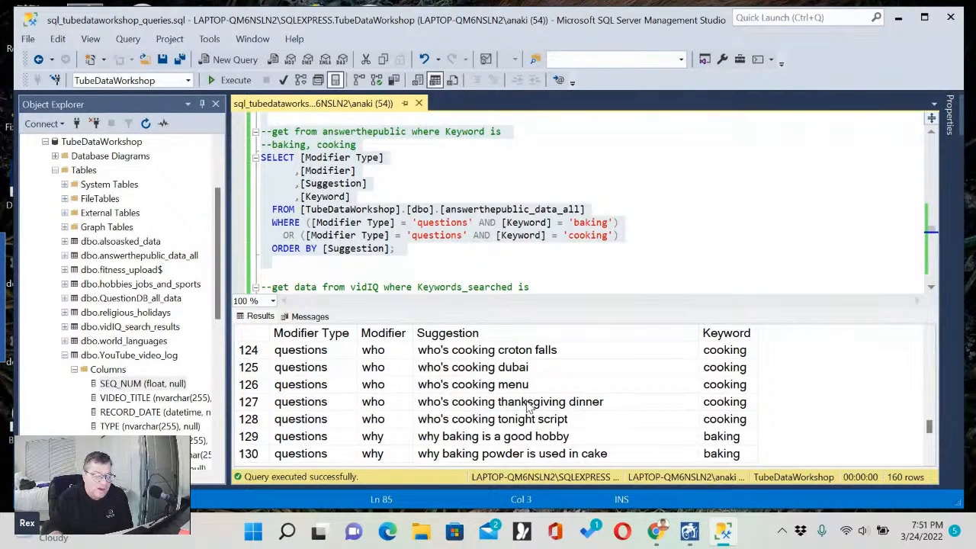
{"action": "left_click", "coordinate": [534, 419]}
{"action": "left_click", "coordinate": [501, 408]}
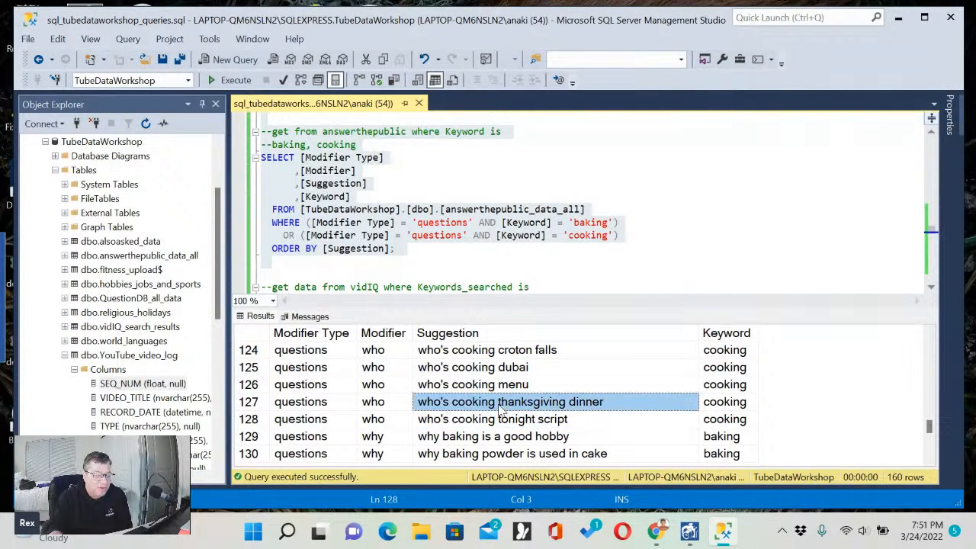
{"action": "left_click", "coordinate": [525, 425]}
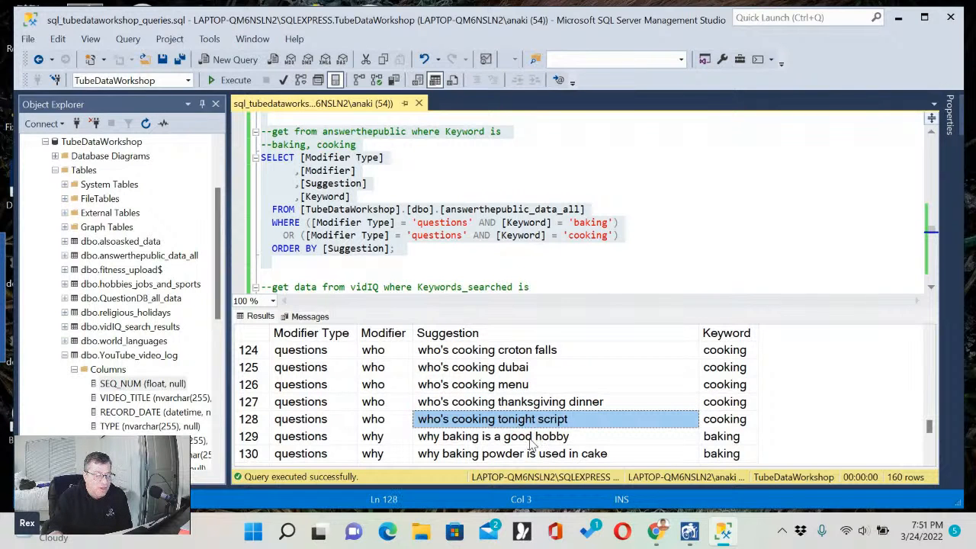
Read the "why" and "will" baking and cooking suggestions through to the last row of the results.
{"action": "left_click", "coordinate": [532, 444]}
{"action": "scroll", "coordinate": [532, 444], "scroll_direction": "down", "scroll_amount": 2}
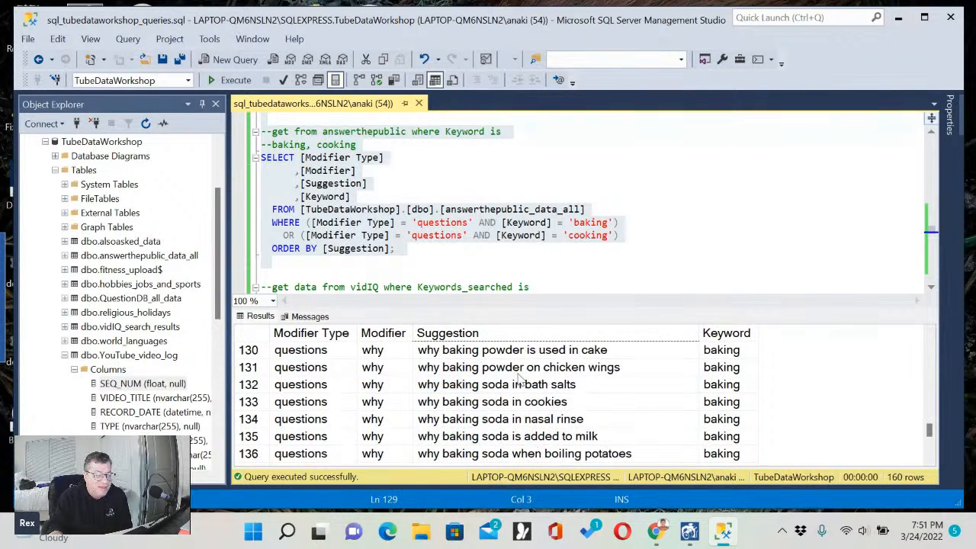
{"action": "left_click", "coordinate": [509, 353]}
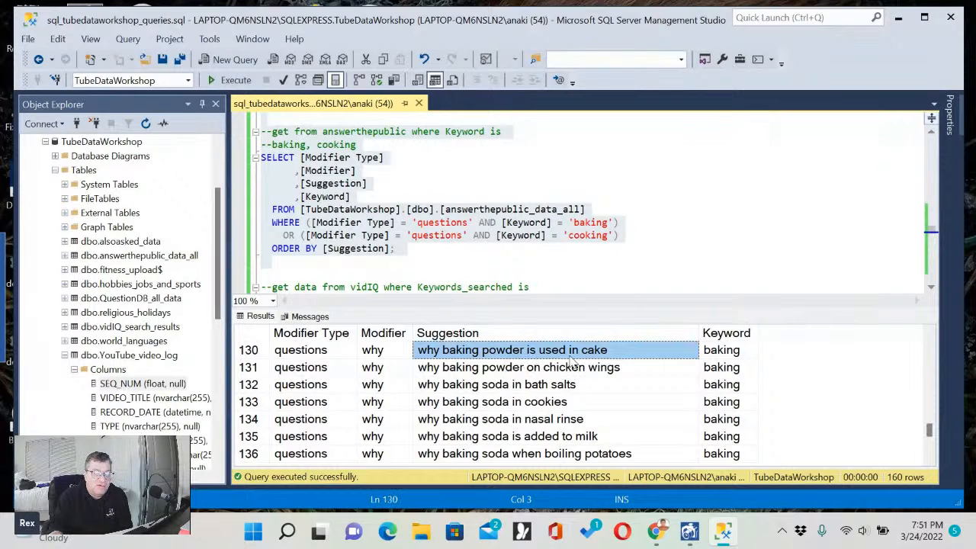
{"action": "left_click", "coordinate": [545, 391]}
{"action": "left_click", "coordinate": [525, 405]}
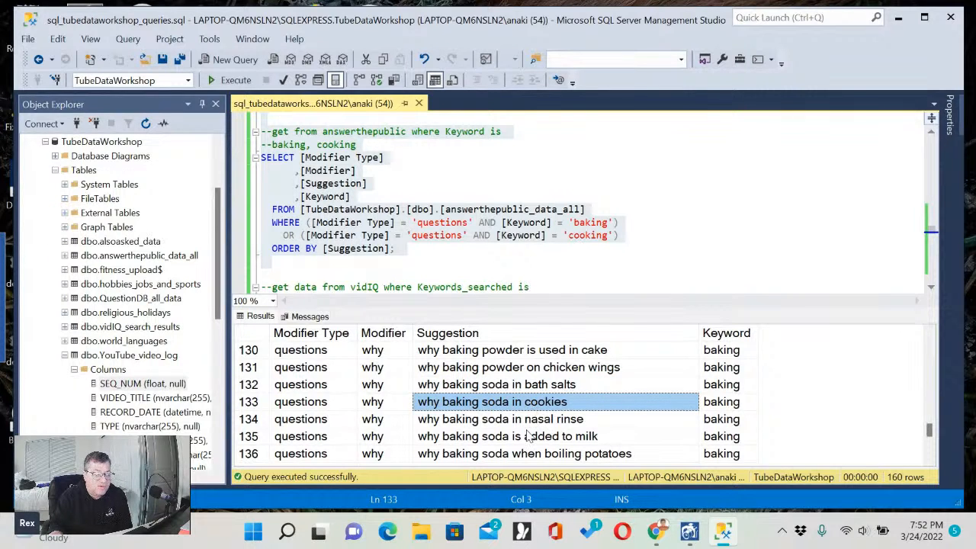
{"action": "scroll", "coordinate": [532, 432], "scroll_direction": "down", "scroll_amount": 1}
{"action": "left_click", "coordinate": [529, 390]}
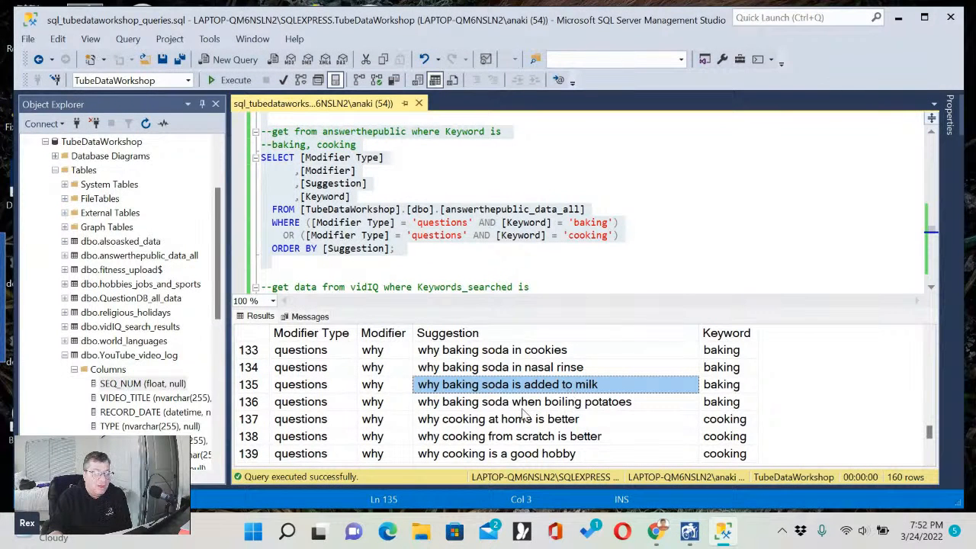
{"action": "key", "text": "Down"}
{"action": "scroll", "coordinate": [524, 412], "scroll_direction": "down", "scroll_amount": 7}
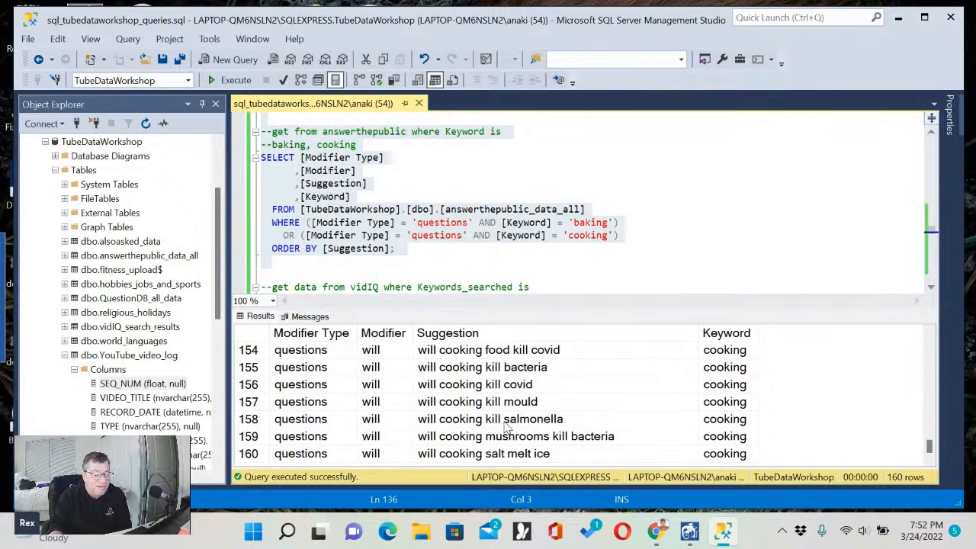
{"action": "left_click", "coordinate": [478, 443]}
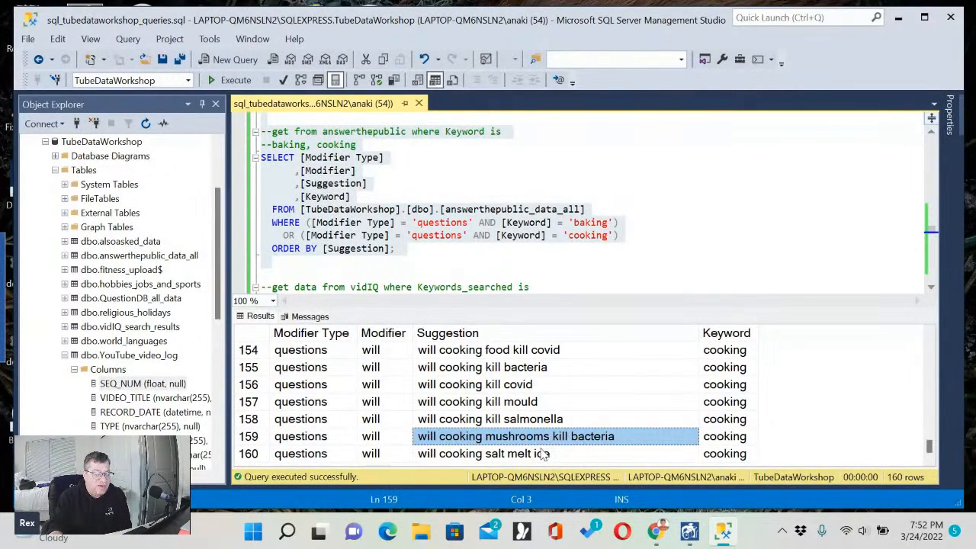
{"action": "scroll", "coordinate": [543, 454], "scroll_direction": "up", "scroll_amount": 4}
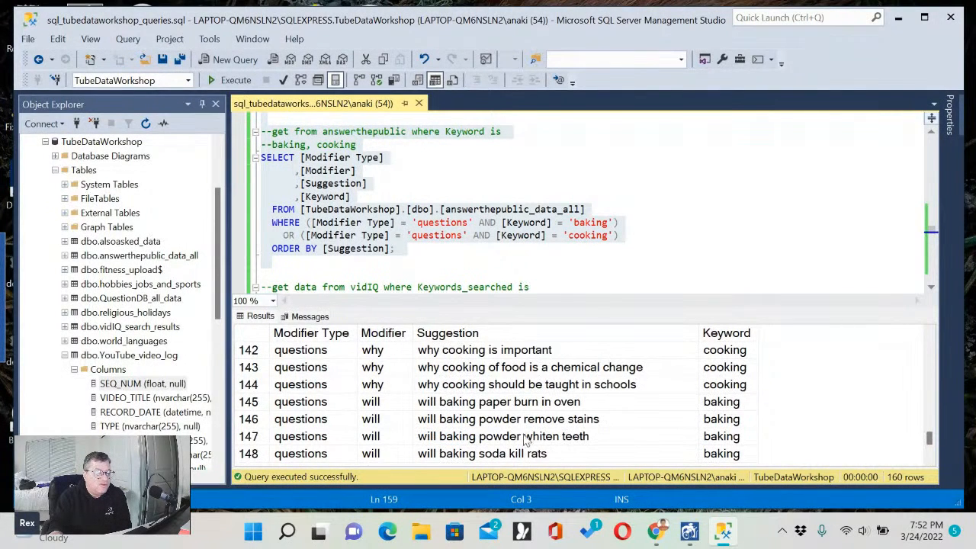
Execute only the vidIQ_search_results query for baking, cooking, eating, food, nutrition and restaurants questions, ordered by Keyword.
{"action": "left_click", "coordinate": [450, 263]}
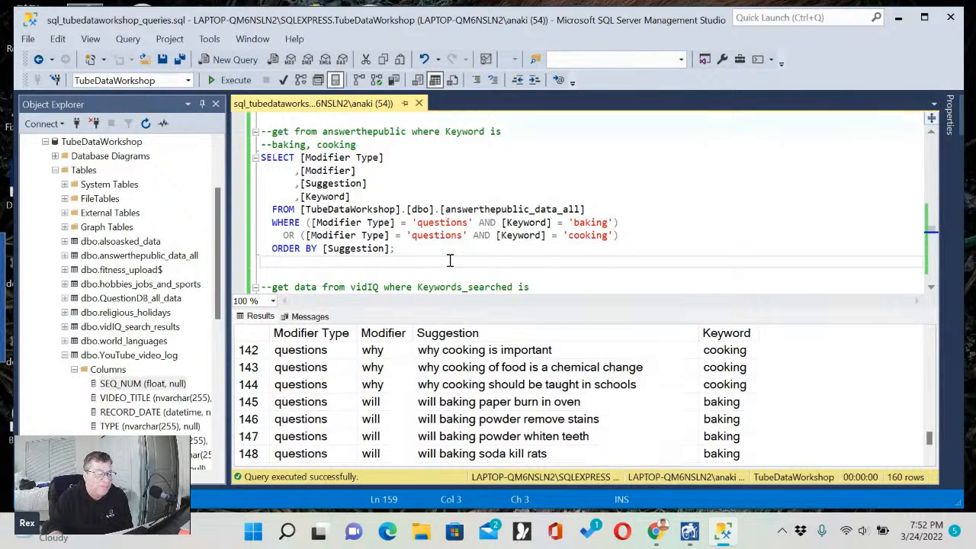
{"action": "scroll", "coordinate": [450, 261], "scroll_direction": "down", "scroll_amount": 1}
{"action": "scroll", "coordinate": [450, 260], "scroll_direction": "down", "scroll_amount": 1}
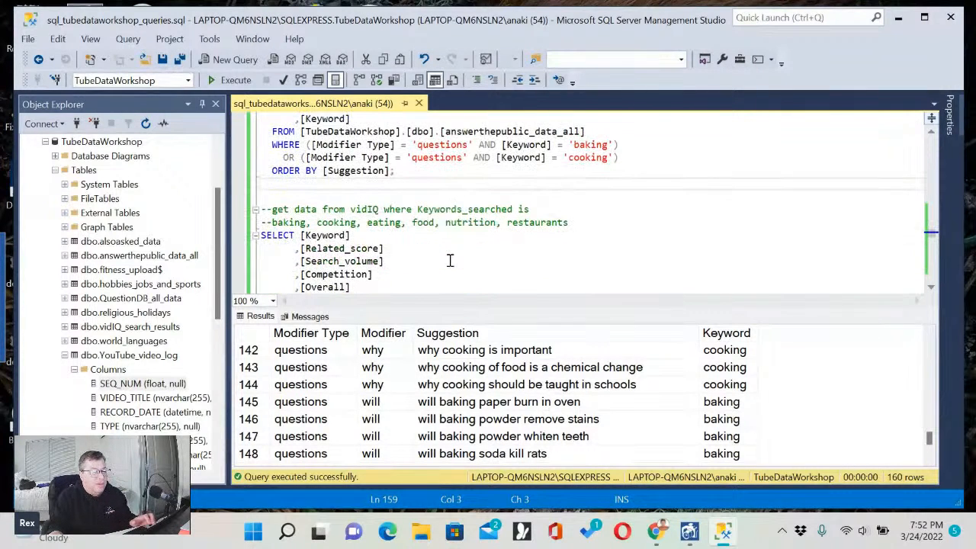
{"action": "scroll", "coordinate": [450, 261], "scroll_direction": "down", "scroll_amount": 1}
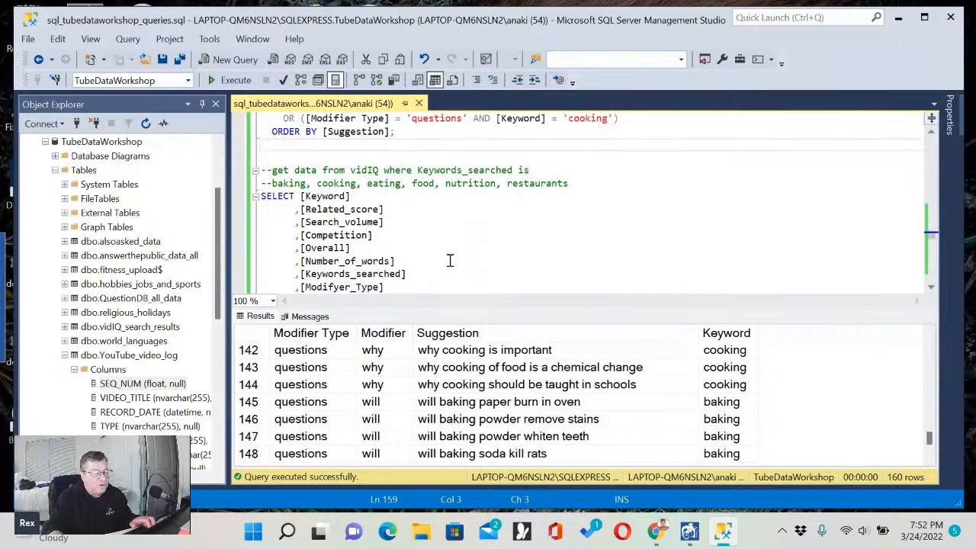
{"action": "left_click", "coordinate": [421, 158]}
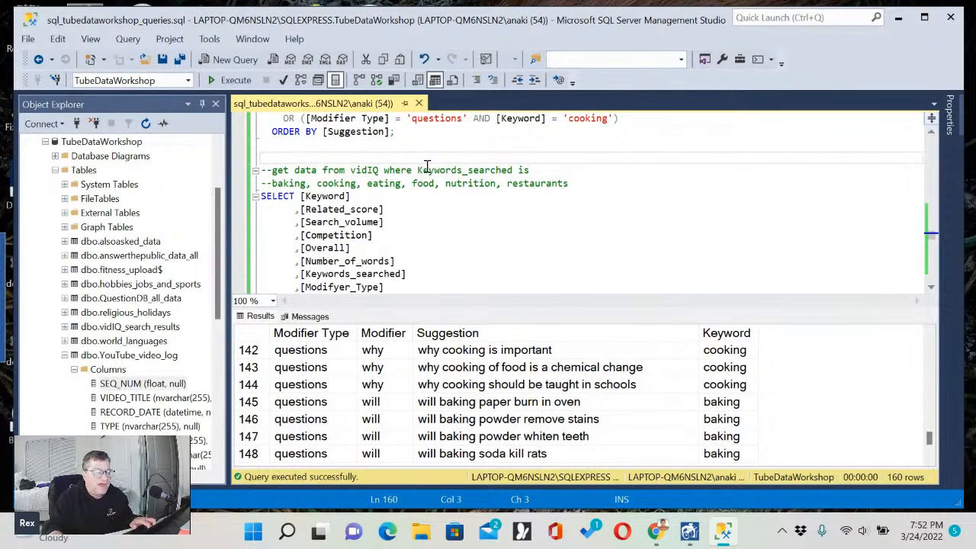
{"action": "scroll", "coordinate": [433, 160], "scroll_direction": "down", "scroll_amount": 1}
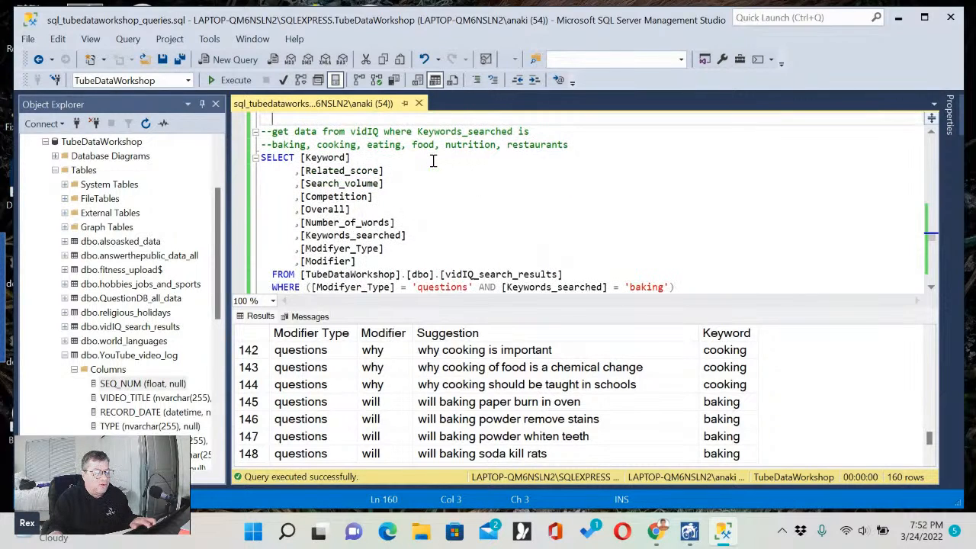
{"action": "scroll", "coordinate": [432, 160], "scroll_direction": "down", "scroll_amount": 3}
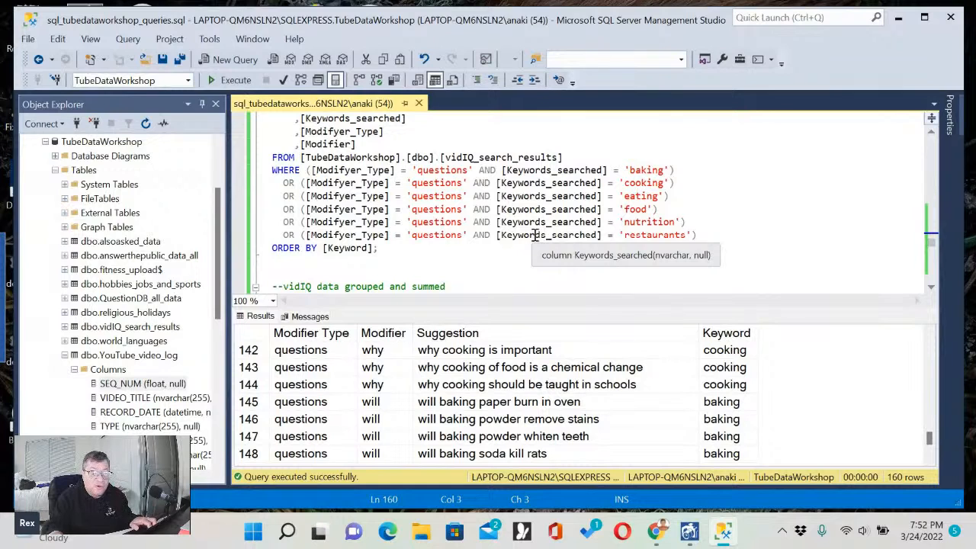
{"action": "left_click", "coordinate": [527, 259], "text": "shift"}
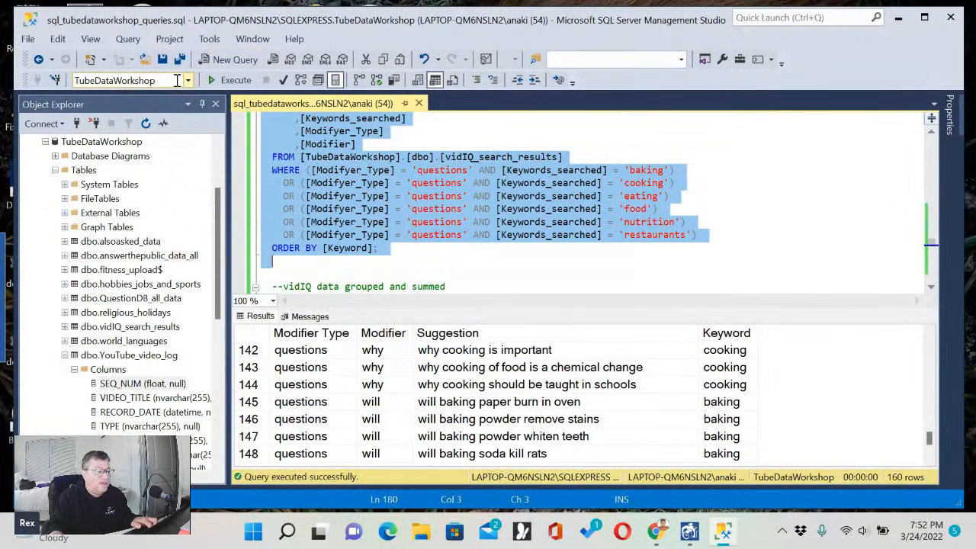
{"action": "left_click", "coordinate": [233, 84]}
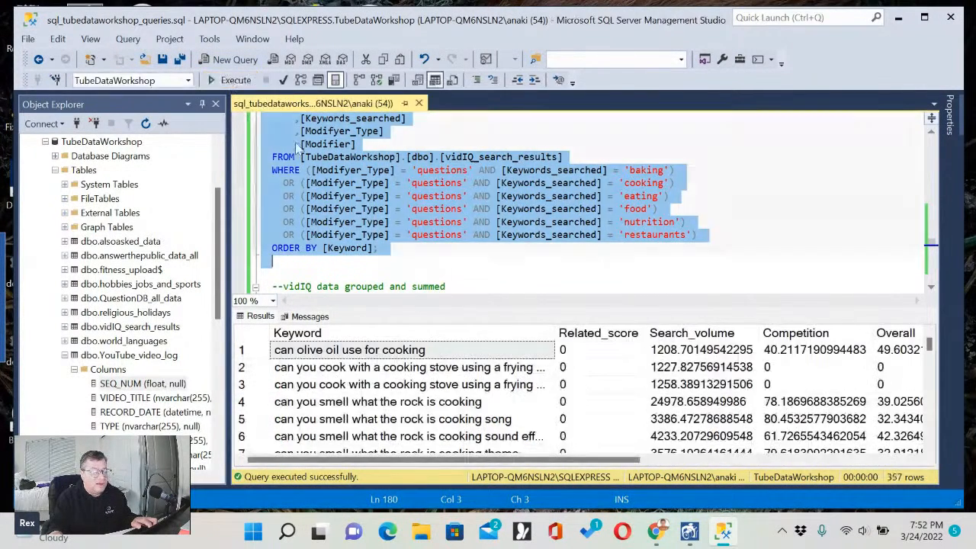
Read through the Keyword values in the vidIQ results, from the "can" questions to the "how to" rows.
{"action": "left_click", "coordinate": [458, 385]}
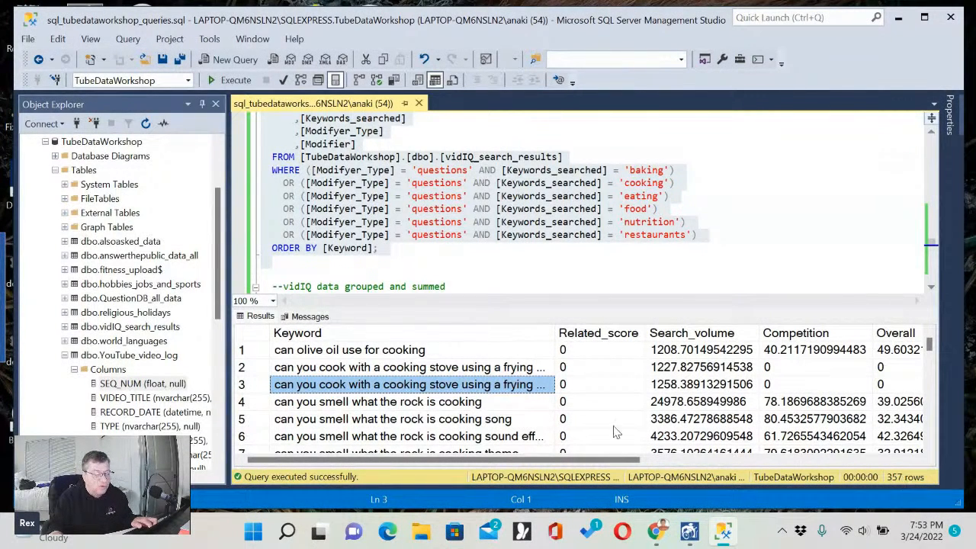
{"action": "left_click", "coordinate": [470, 355]}
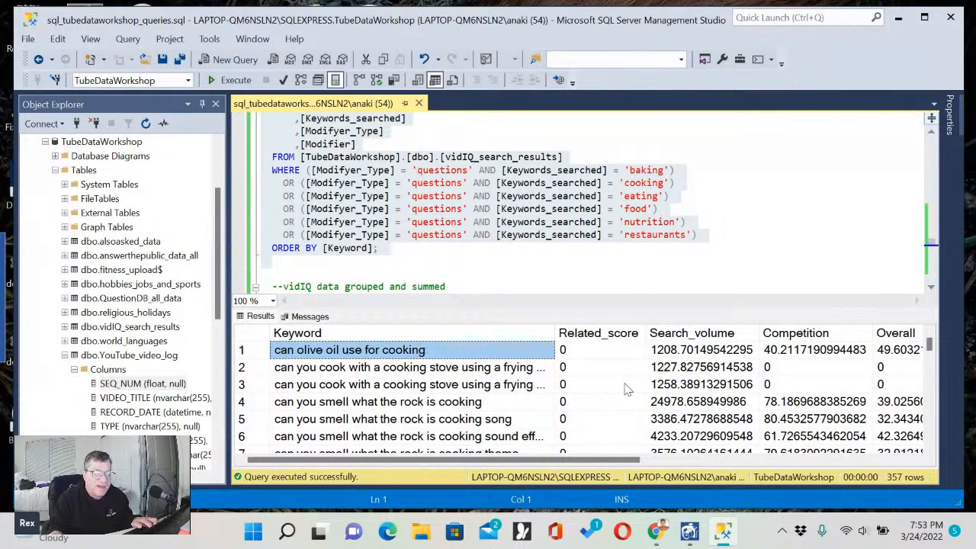
{"action": "left_click", "coordinate": [364, 384]}
{"action": "scroll", "coordinate": [365, 384], "scroll_direction": "down", "scroll_amount": 2}
{"action": "scroll", "coordinate": [365, 385], "scroll_direction": "down", "scroll_amount": 5}
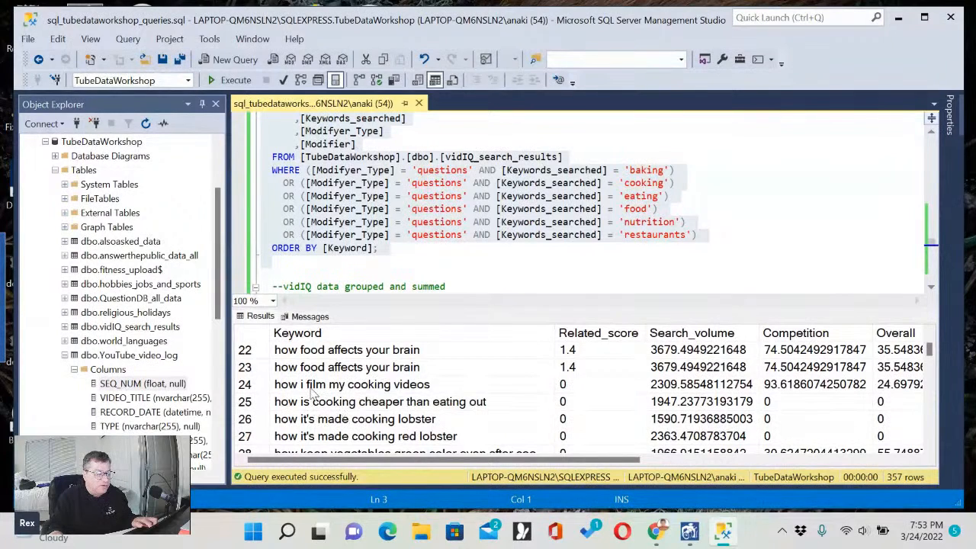
{"action": "left_click", "coordinate": [311, 385]}
{"action": "scroll", "coordinate": [313, 413], "scroll_direction": "down", "scroll_amount": 3}
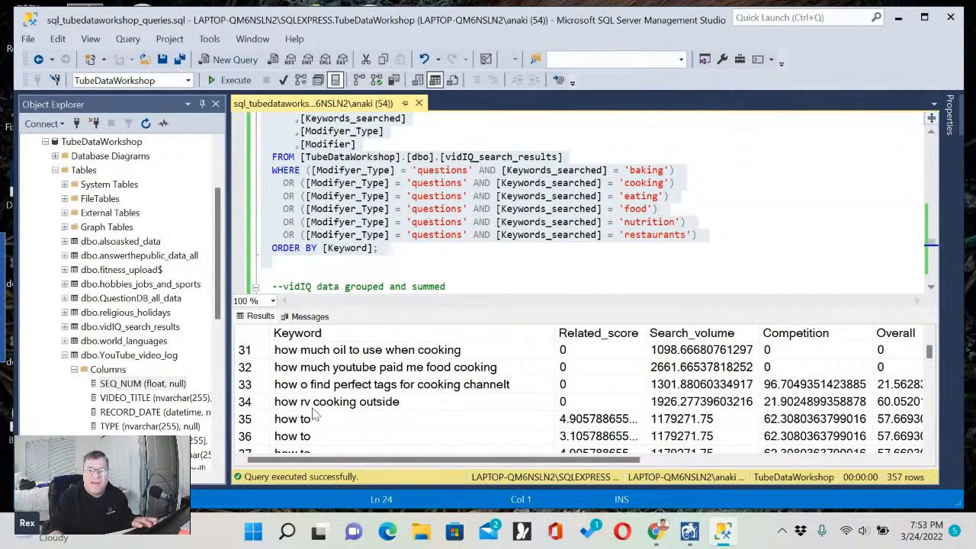
{"action": "scroll", "coordinate": [315, 413], "scroll_direction": "down", "scroll_amount": 1}
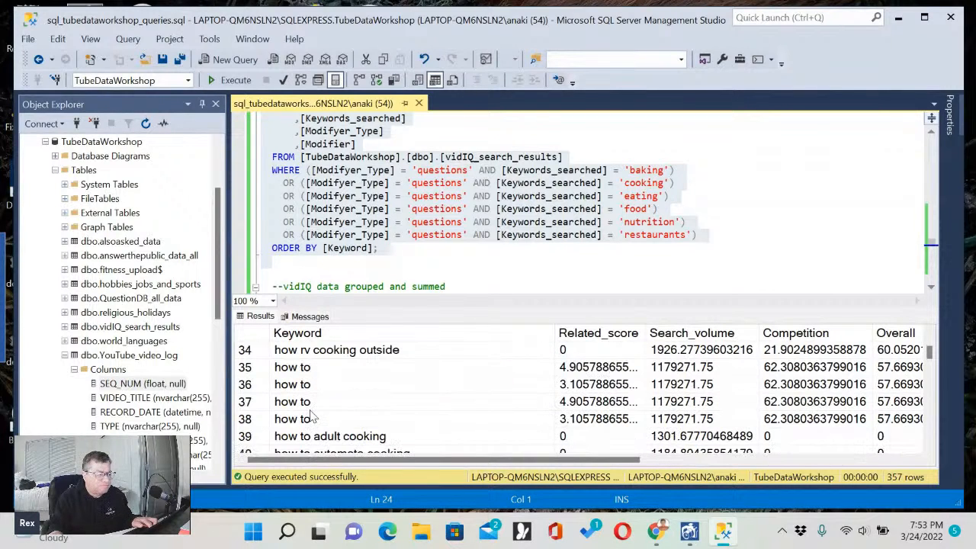
Inspect one cooking "how to" row across all result columns, from Related_score and Search_volume to Modifyer_Type and Modifier.
{"action": "left_click", "coordinate": [321, 391]}
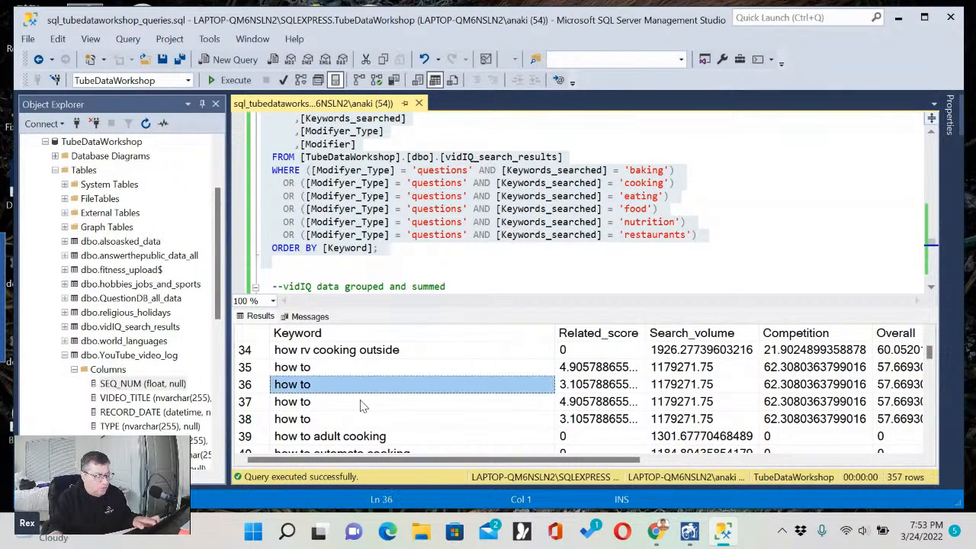
{"action": "key", "text": "Right"}
{"action": "key", "text": "Right"}
{"action": "key", "text": "Right"}
{"action": "key", "text": "Right"}
{"action": "key", "text": "Right"}
{"action": "key", "text": "Right"}
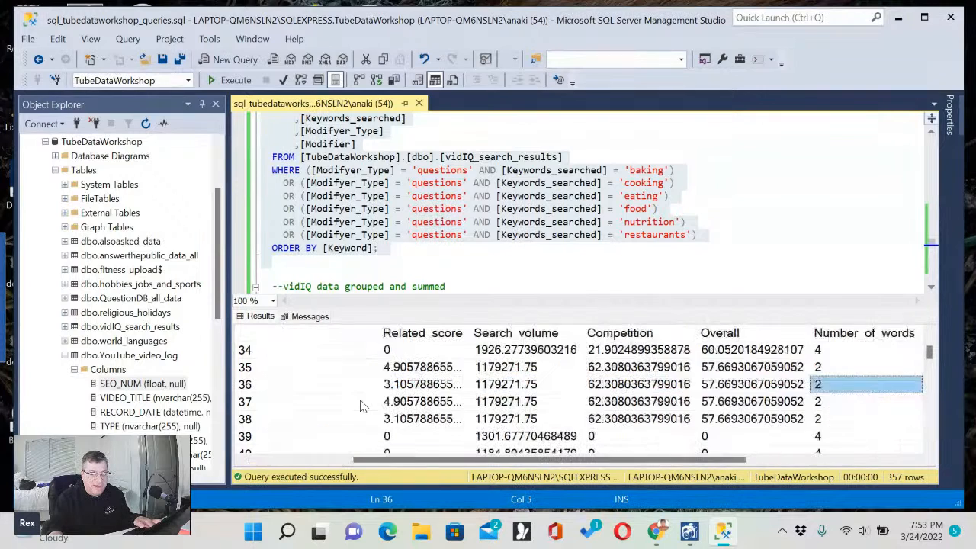
{"action": "key", "text": "Right"}
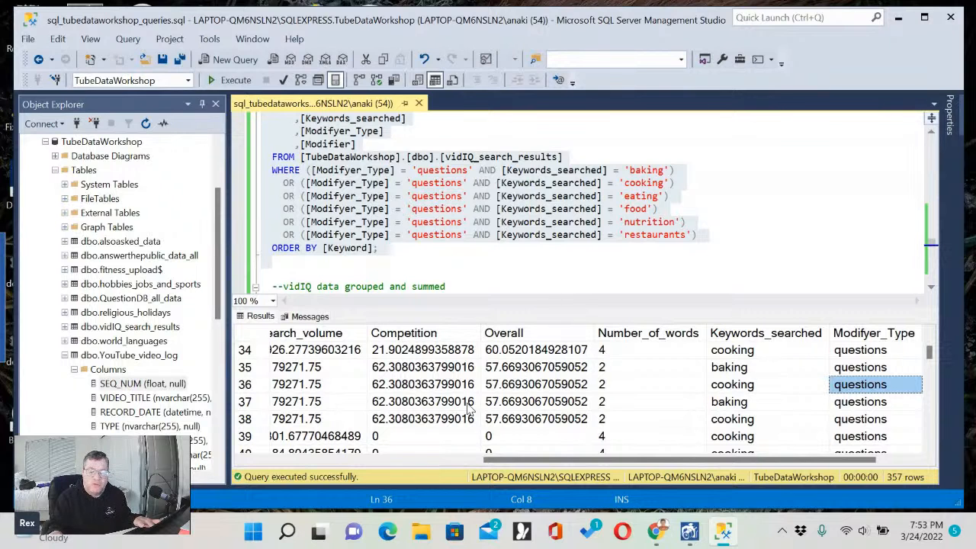
{"action": "key", "text": "Right"}
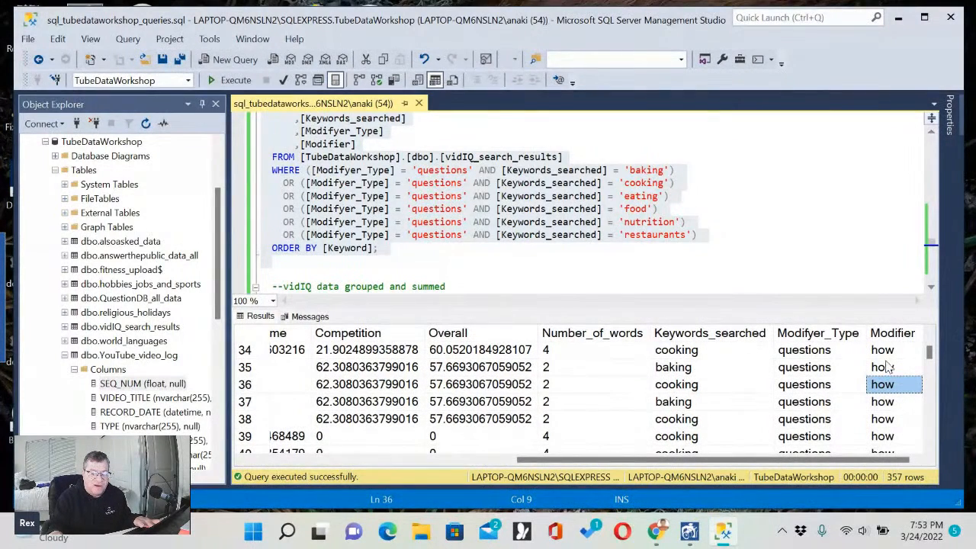
Browse the "how" Modifier rows down to the cooking simulator entries and trace one back to its Keyword.
{"action": "key", "text": "Up"}
{"action": "scroll", "coordinate": [891, 380], "scroll_direction": "down", "scroll_amount": 7}
{"action": "scroll", "coordinate": [890, 385], "scroll_direction": "down", "scroll_amount": 14}
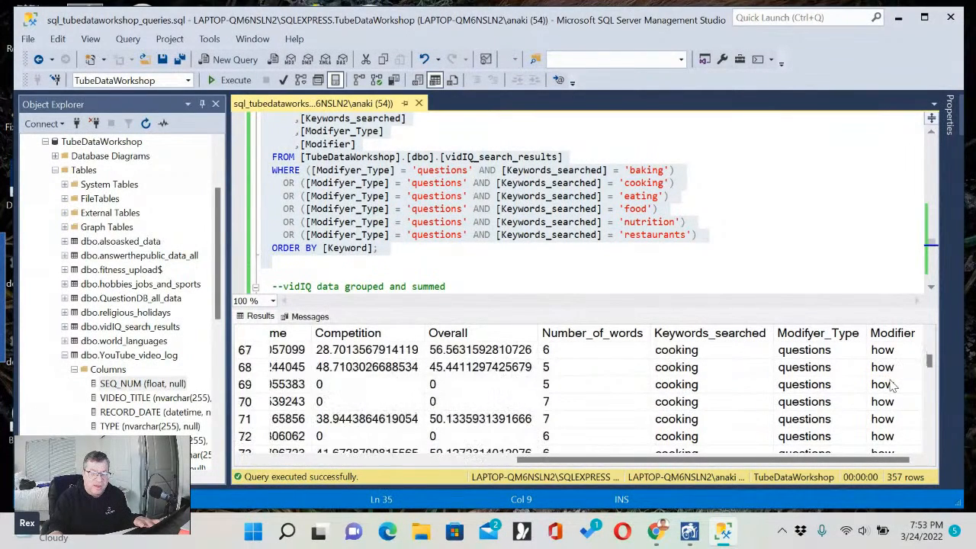
{"action": "scroll", "coordinate": [891, 385], "scroll_direction": "down", "scroll_amount": 5}
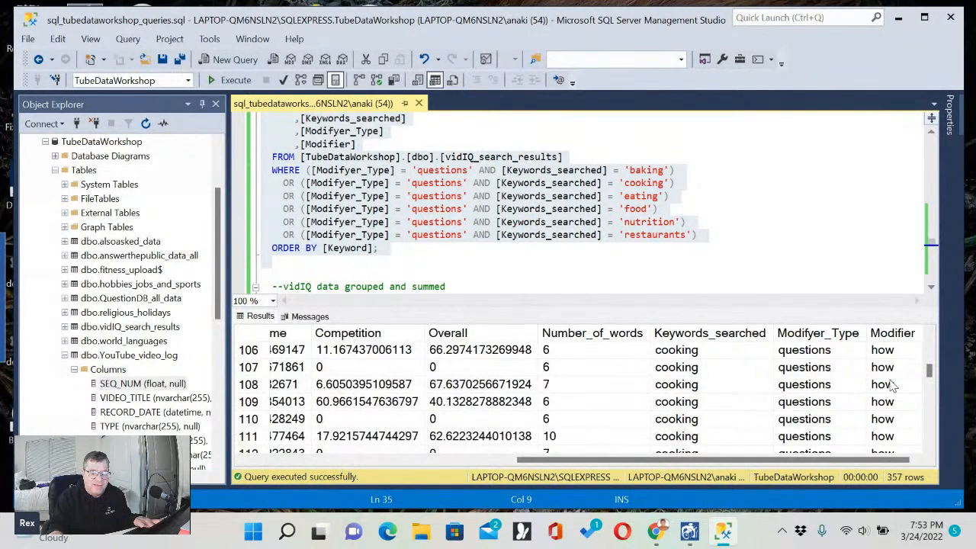
{"action": "left_click", "coordinate": [818, 387]}
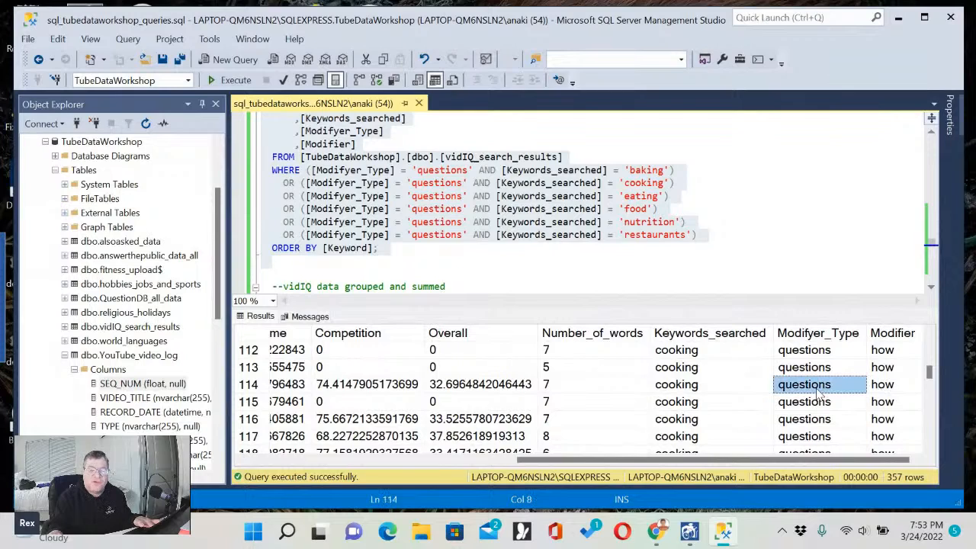
{"action": "key", "text": "Left"}
{"action": "key", "text": "Left"}
{"action": "key", "text": "Left"}
{"action": "key", "text": "Left"}
{"action": "key", "text": "Left"}
{"action": "key", "text": "Left"}
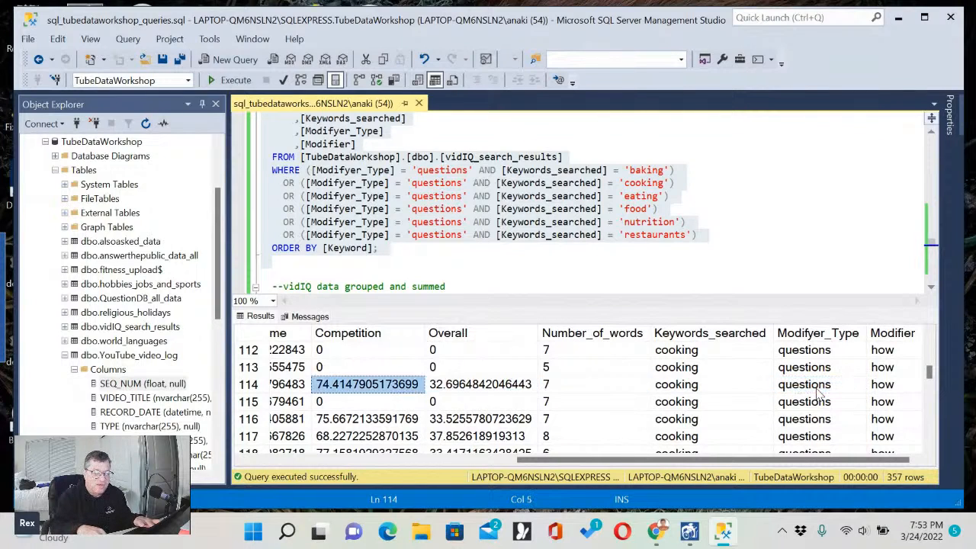
{"action": "key", "text": "Left"}
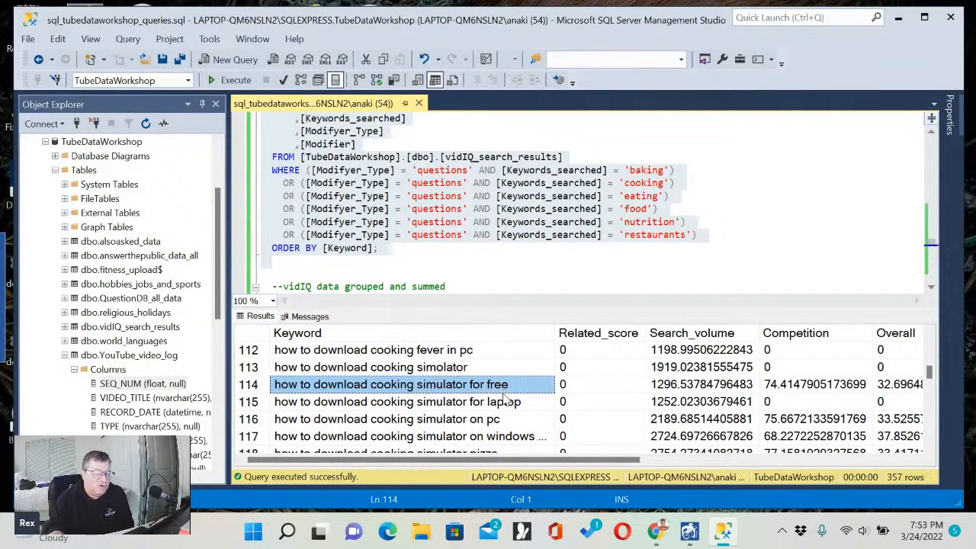
Inspect the "how to download cooking simulator for free" row across Related_score, Search_volume, Competition, Overall and Number_of_words.
{"action": "left_click", "coordinate": [461, 409]}
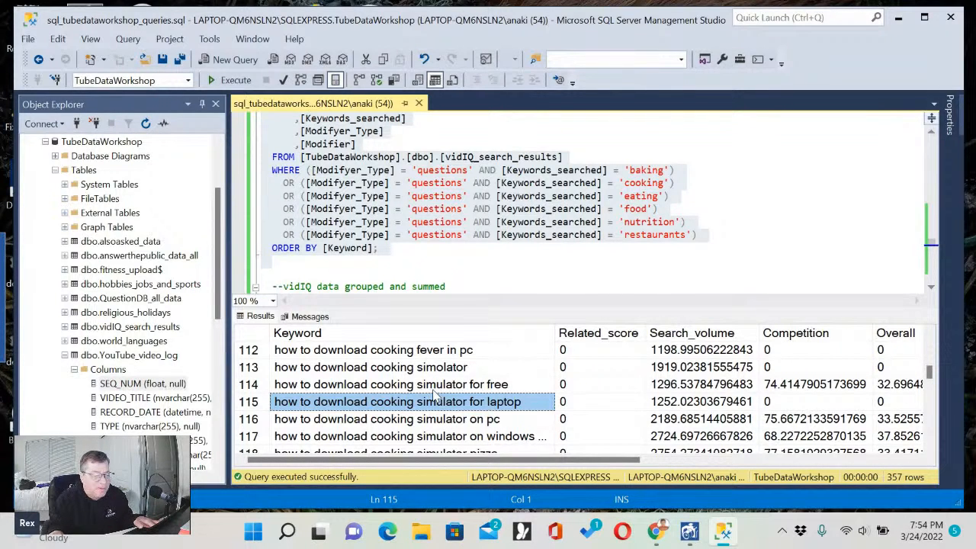
{"action": "key", "text": "Right"}
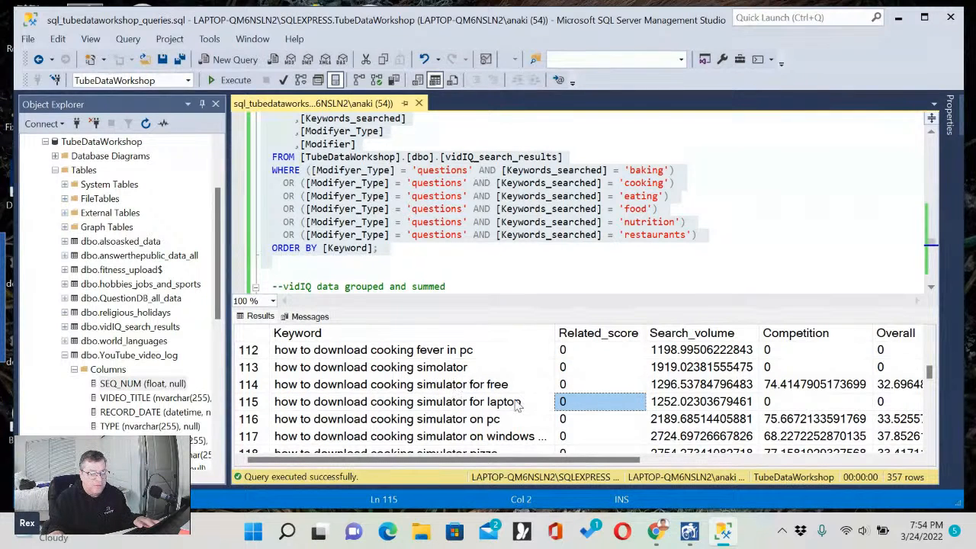
{"action": "left_click", "coordinate": [595, 391]}
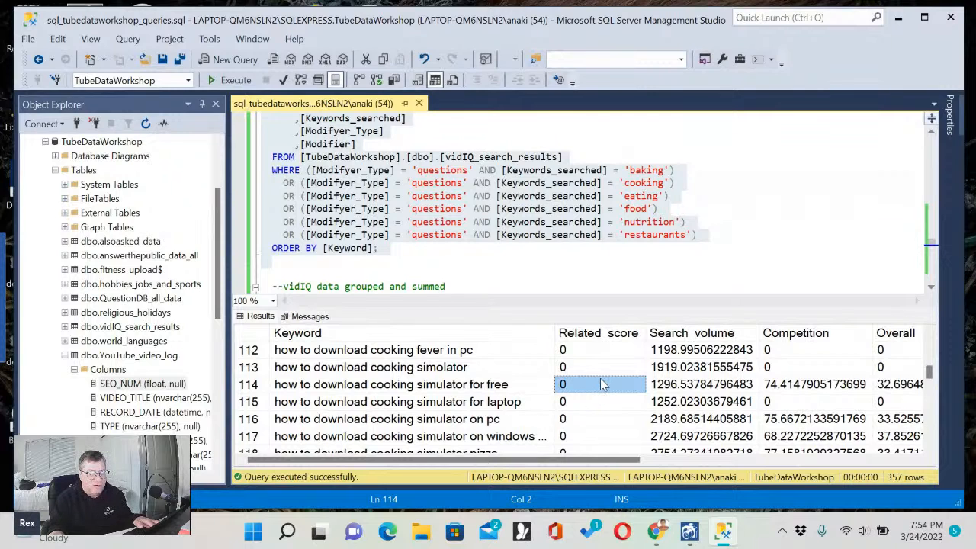
{"action": "key", "text": "Right"}
{"action": "key", "text": "Right"}
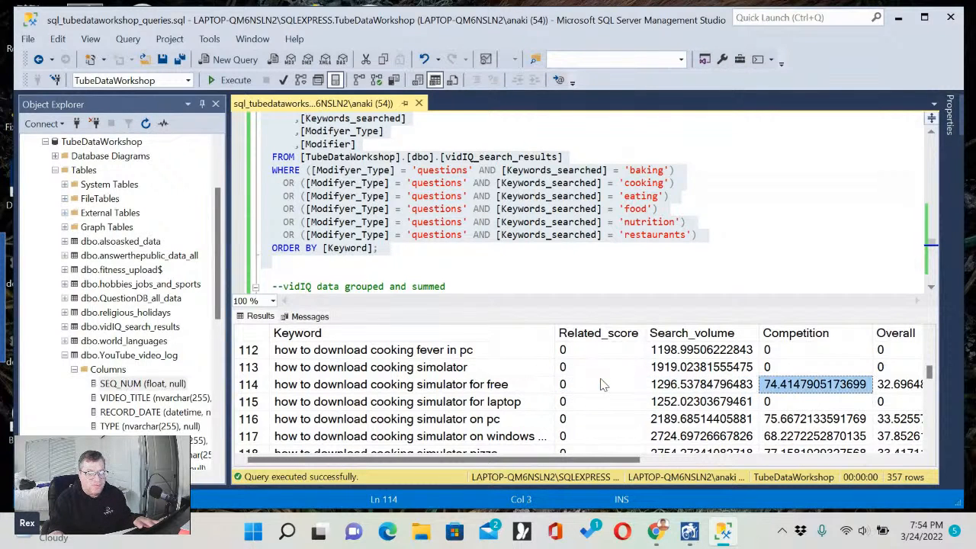
{"action": "key", "text": "Right"}
{"action": "key", "text": "Right"}
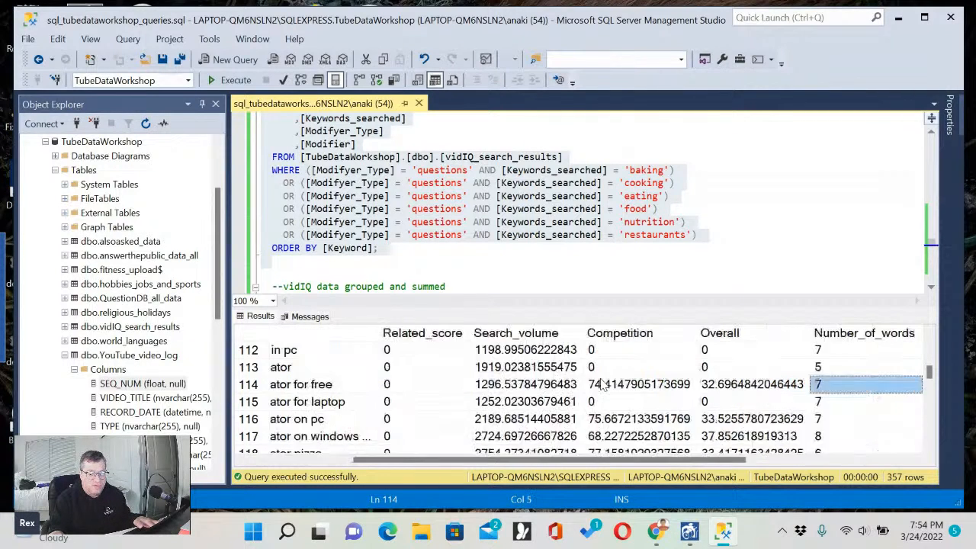
{"action": "left_click", "coordinate": [498, 386]}
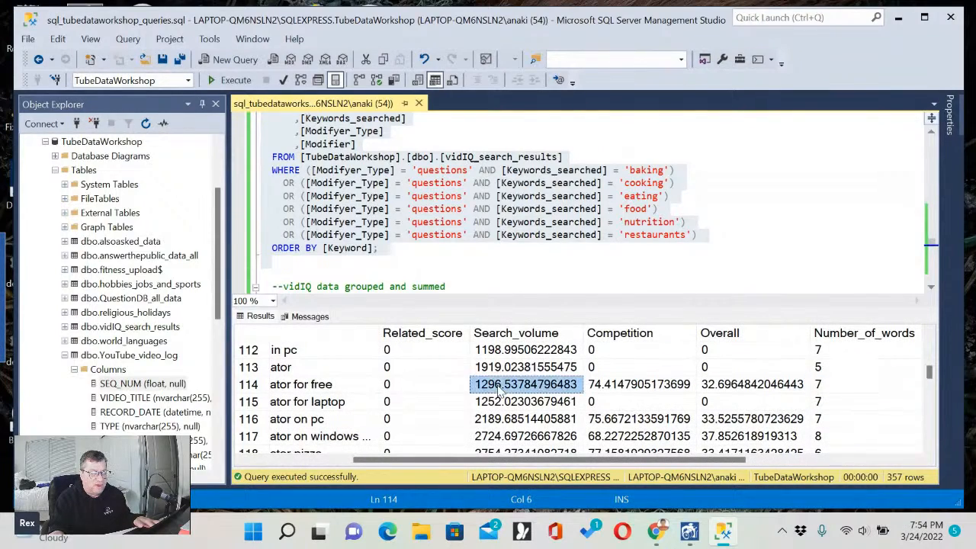
{"action": "left_click", "coordinate": [613, 391]}
{"action": "left_click", "coordinate": [829, 386]}
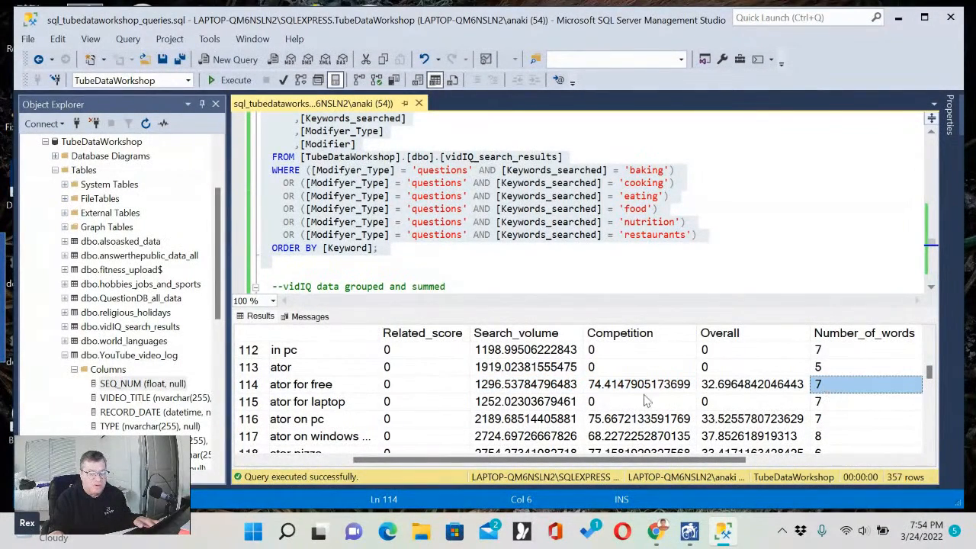
{"action": "left_click", "coordinate": [308, 461]}
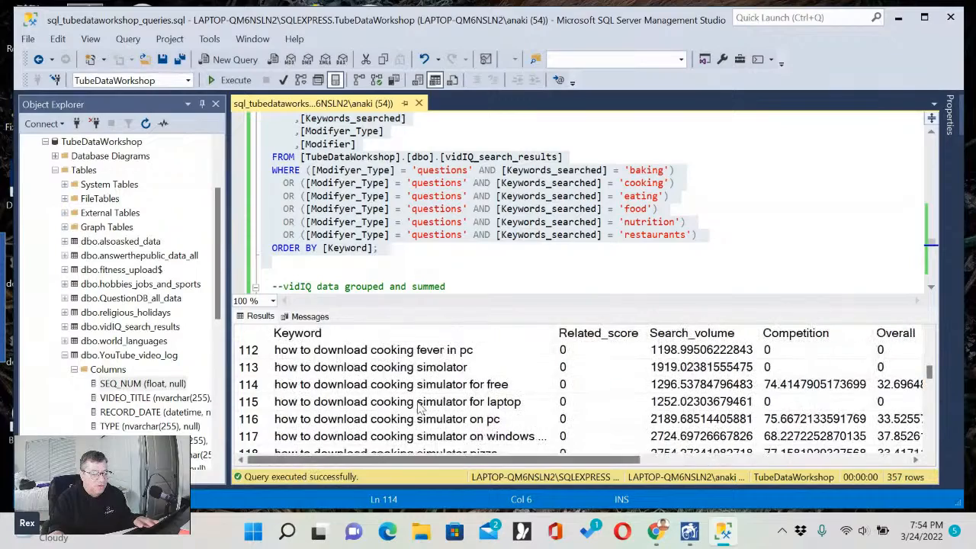
Read through the Keyword values from the "how to download" rows to the "how to make" rows.
{"action": "scroll", "coordinate": [418, 406], "scroll_direction": "down", "scroll_amount": 3}
{"action": "scroll", "coordinate": [418, 406], "scroll_direction": "down", "scroll_amount": 13}
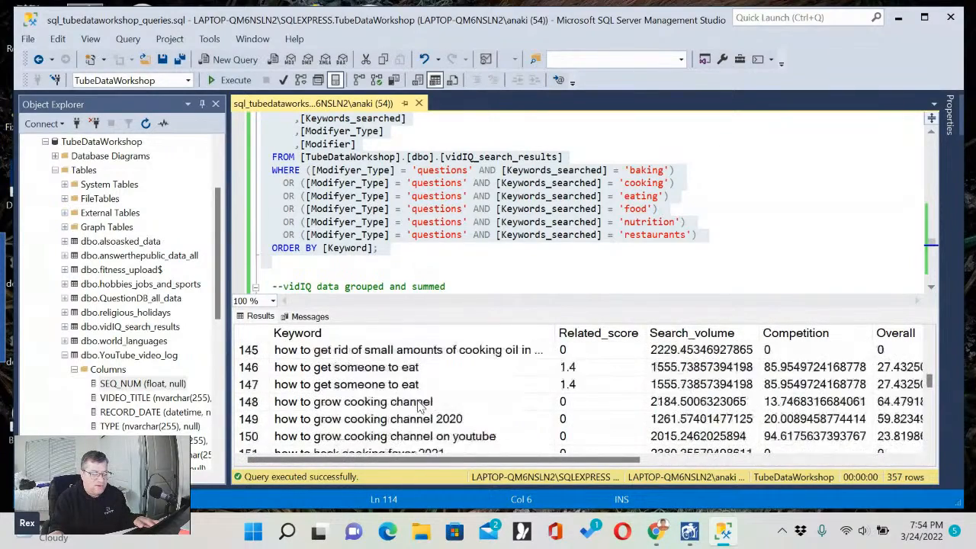
{"action": "scroll", "coordinate": [418, 407], "scroll_direction": "down", "scroll_amount": 1}
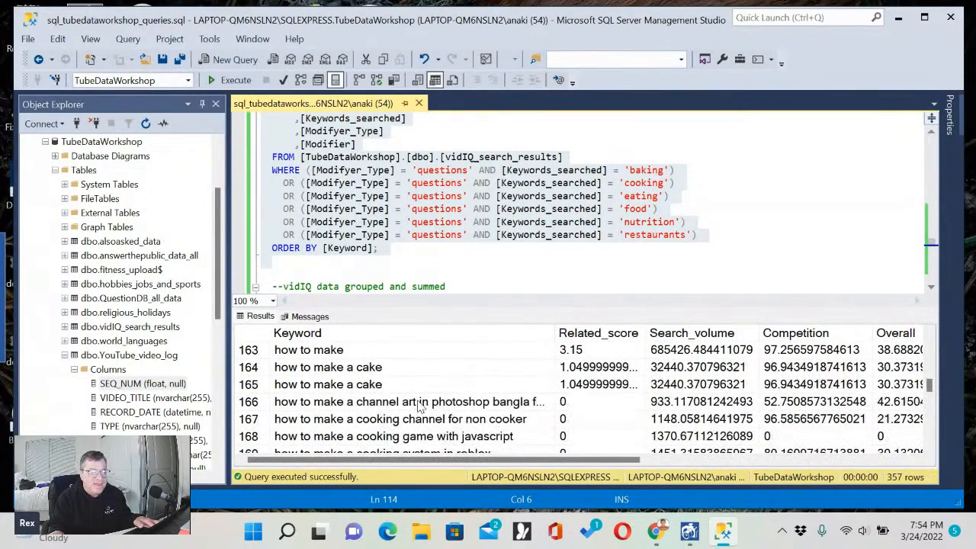
{"action": "scroll", "coordinate": [418, 406], "scroll_direction": "down", "scroll_amount": 18}
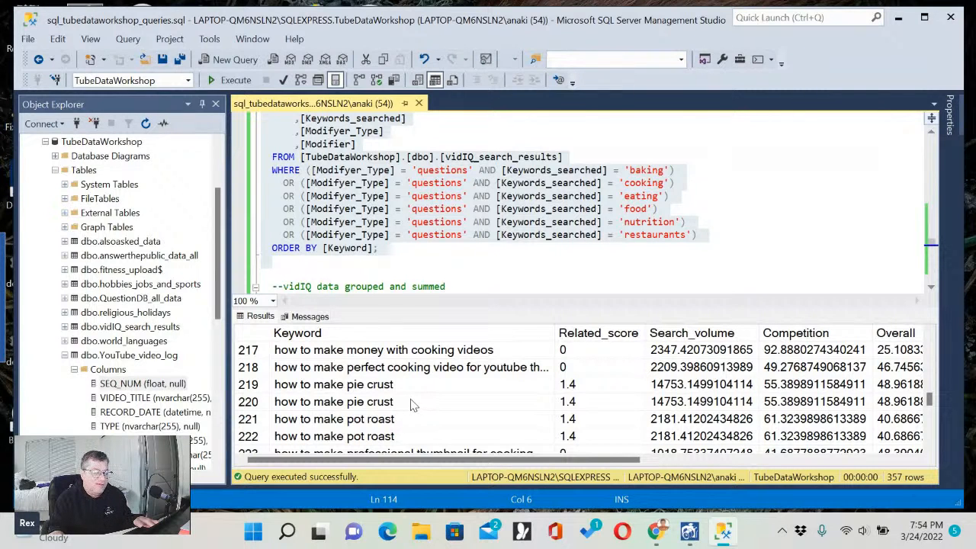
Compare the paired "how to make pie crust" and "how to make pot roast" rows, and read on to the "how to promote" rows.
{"action": "left_click", "coordinate": [416, 403]}
{"action": "scroll", "coordinate": [414, 403], "scroll_direction": "down", "scroll_amount": 4}
{"action": "scroll", "coordinate": [414, 404], "scroll_direction": "down", "scroll_amount": 2}
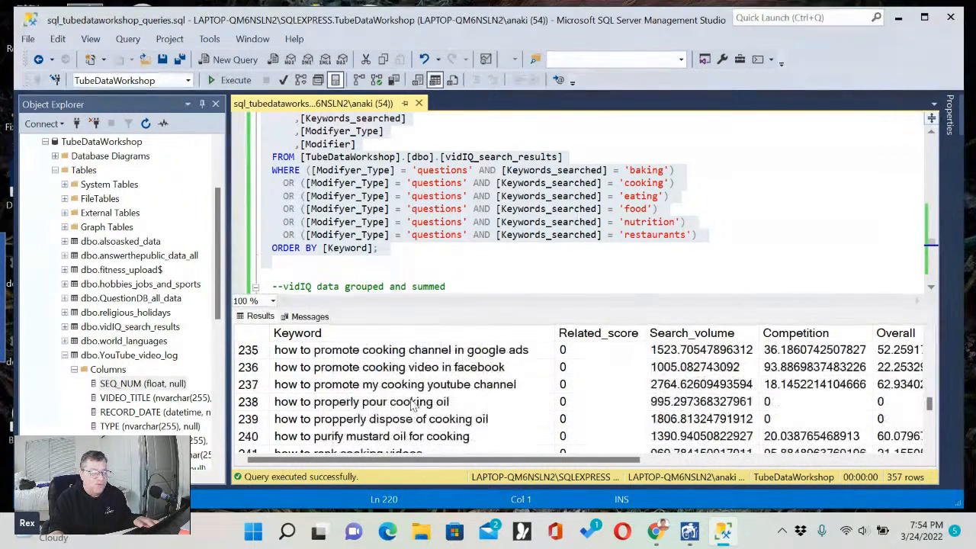
{"action": "scroll", "coordinate": [415, 405], "scroll_direction": "up", "scroll_amount": 7}
{"action": "scroll", "coordinate": [414, 405], "scroll_direction": "down", "scroll_amount": 1}
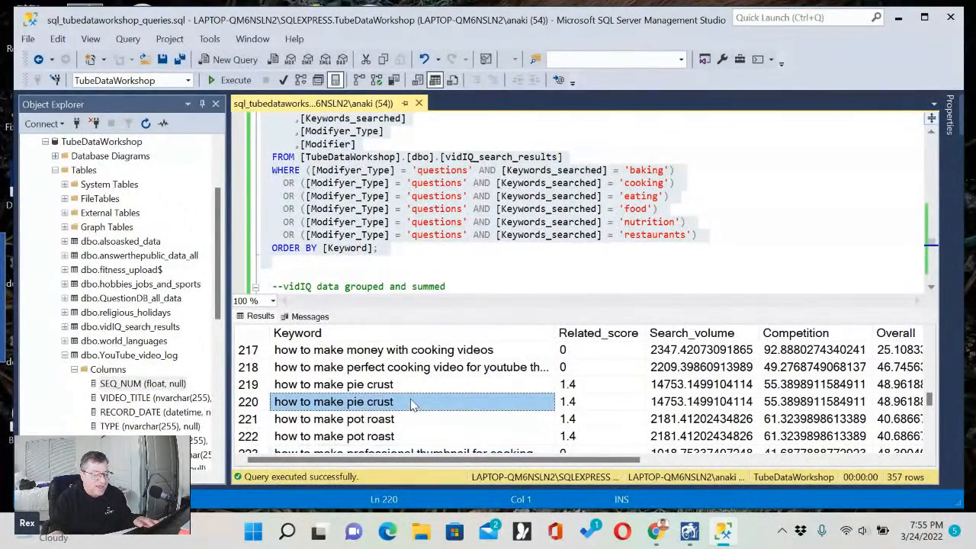
{"action": "left_click", "coordinate": [376, 436]}
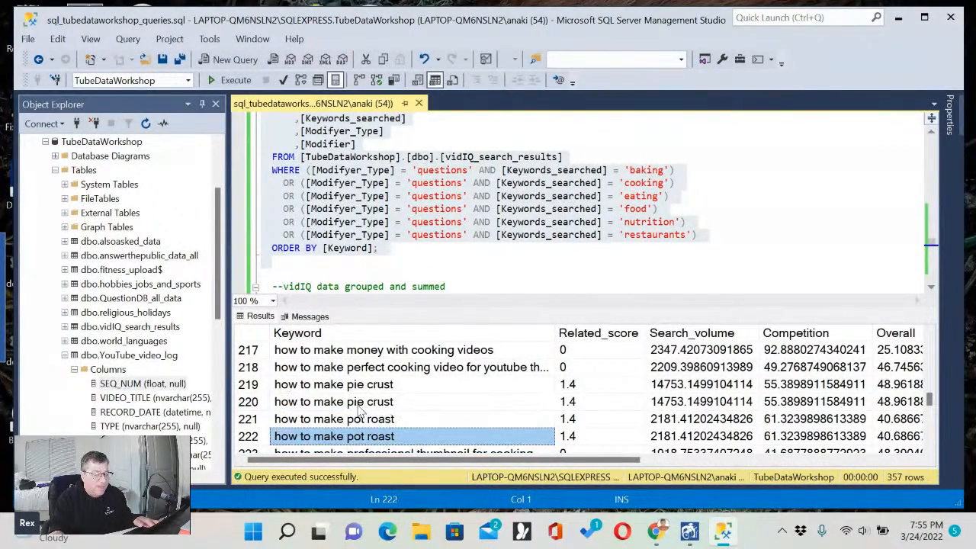
{"action": "left_click", "coordinate": [377, 403]}
{"action": "left_click", "coordinate": [381, 386]}
{"action": "left_click", "coordinate": [381, 419]}
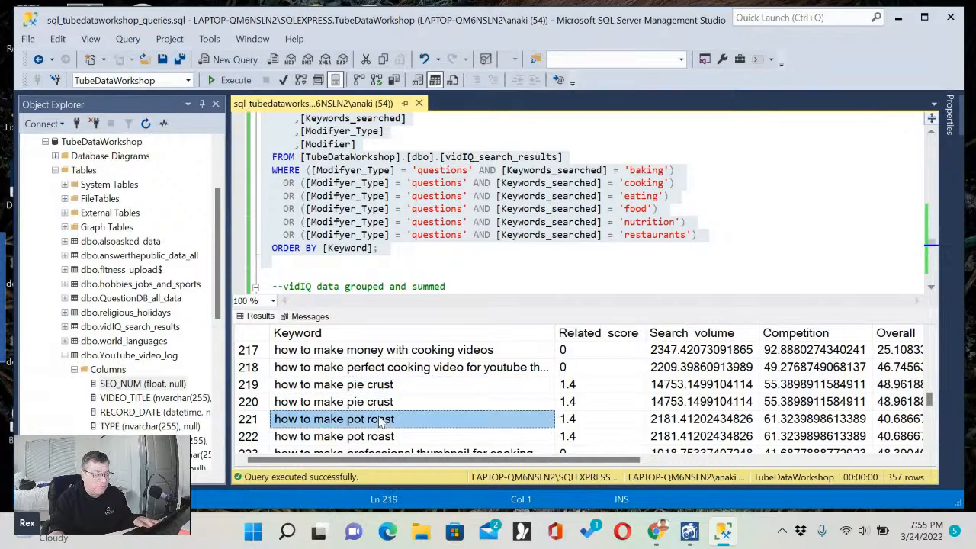
{"action": "left_click", "coordinate": [382, 439]}
{"action": "scroll", "coordinate": [399, 424], "scroll_direction": "down", "scroll_amount": 2}
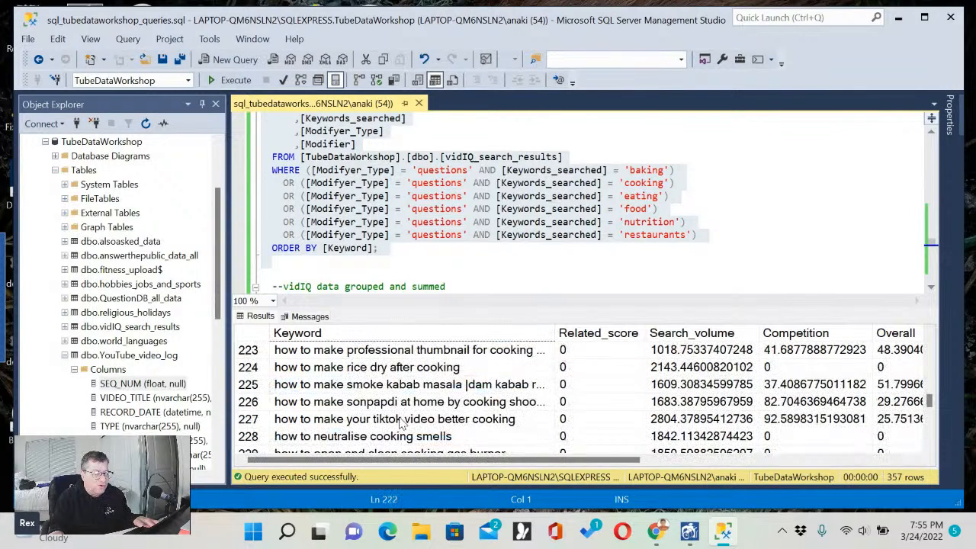
{"action": "scroll", "coordinate": [424, 405], "scroll_direction": "down", "scroll_amount": 3}
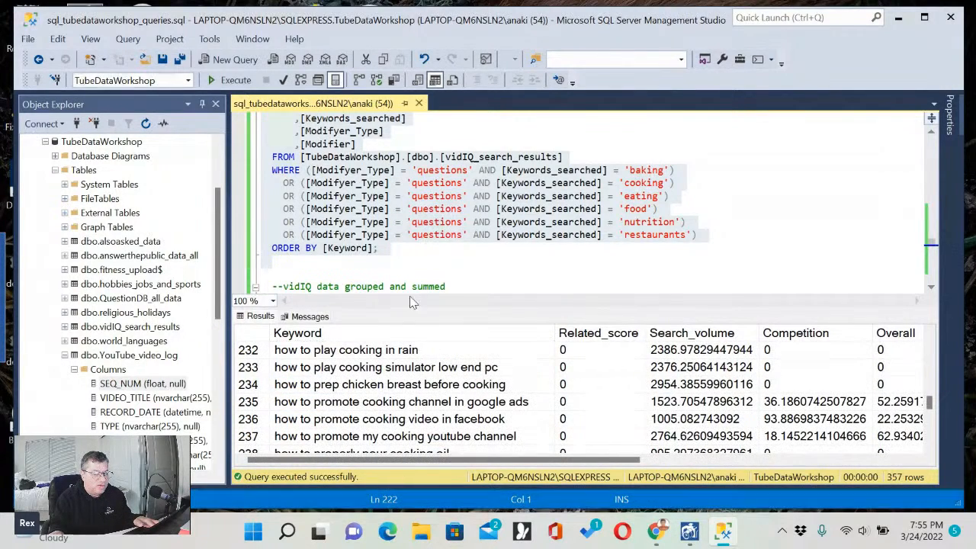
Review the grouped and summed vidIQ query's Keyword column and its sums of Related_score, Search_volume, Competition and Overall.
{"action": "left_click", "coordinate": [414, 261]}
{"action": "scroll", "coordinate": [414, 261], "scroll_direction": "down", "scroll_amount": 1}
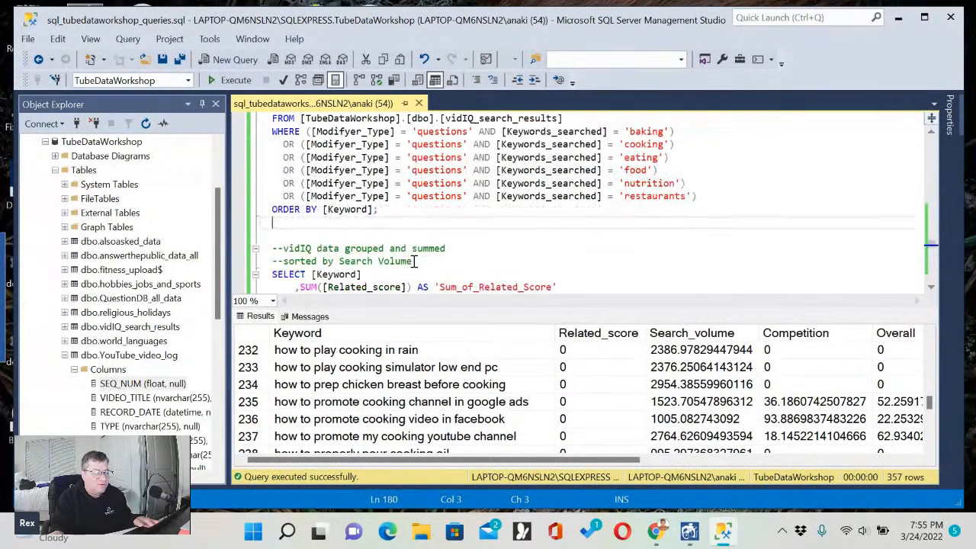
{"action": "scroll", "coordinate": [414, 261], "scroll_direction": "down", "scroll_amount": 2}
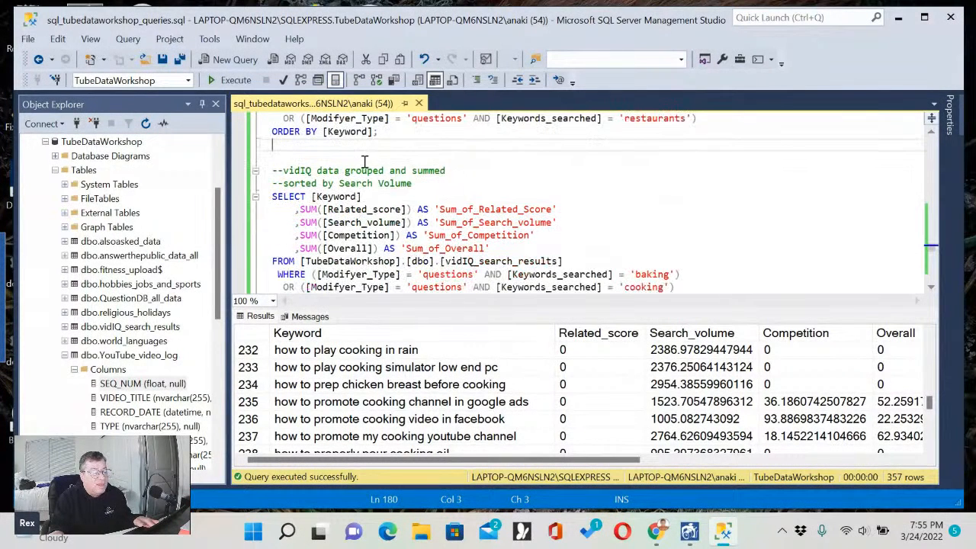
{"action": "left_click", "coordinate": [341, 156]}
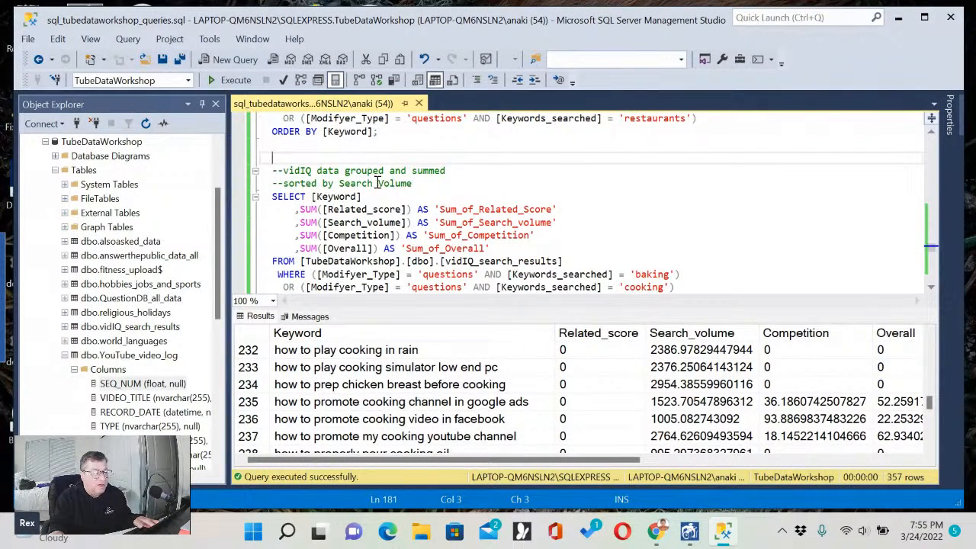
{"action": "scroll", "coordinate": [389, 196], "scroll_direction": "down", "scroll_amount": 1}
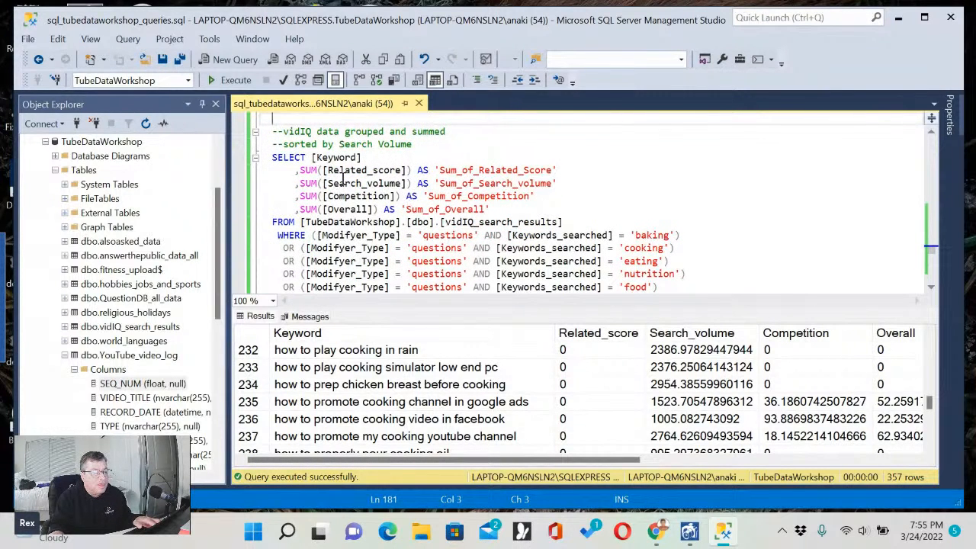
{"action": "left_click", "coordinate": [398, 171]}
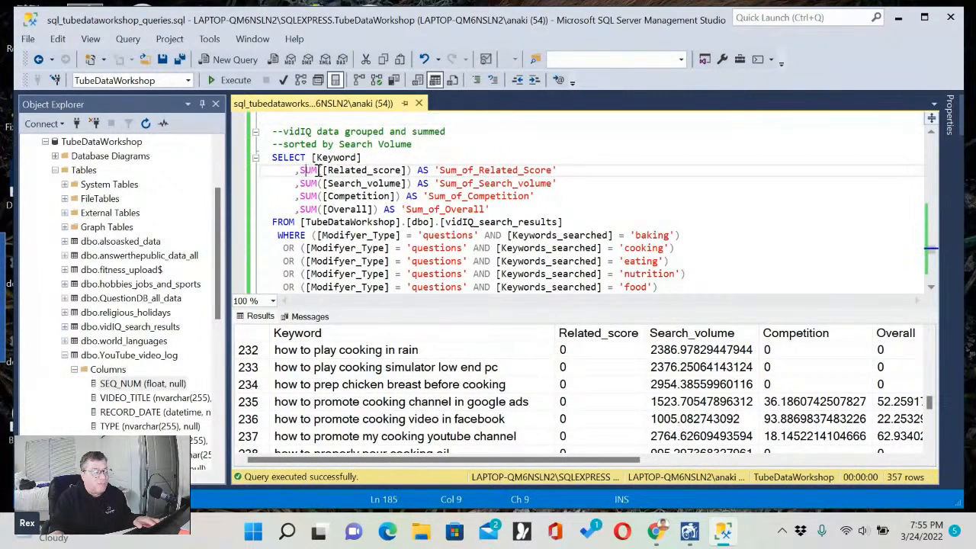
{"action": "double_click", "coordinate": [363, 184]}
{"action": "double_click", "coordinate": [358, 196]}
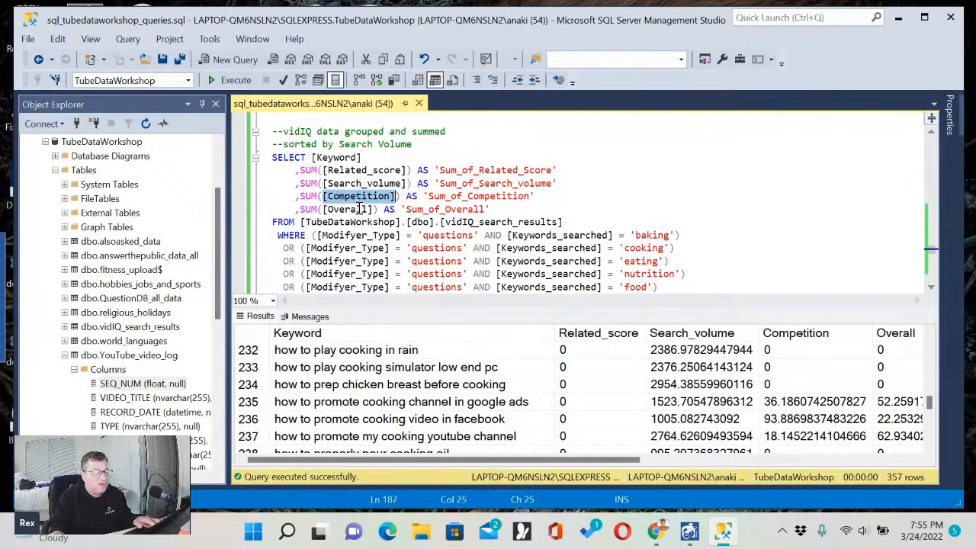
{"action": "double_click", "coordinate": [359, 209]}
{"action": "left_click", "coordinate": [345, 158]}
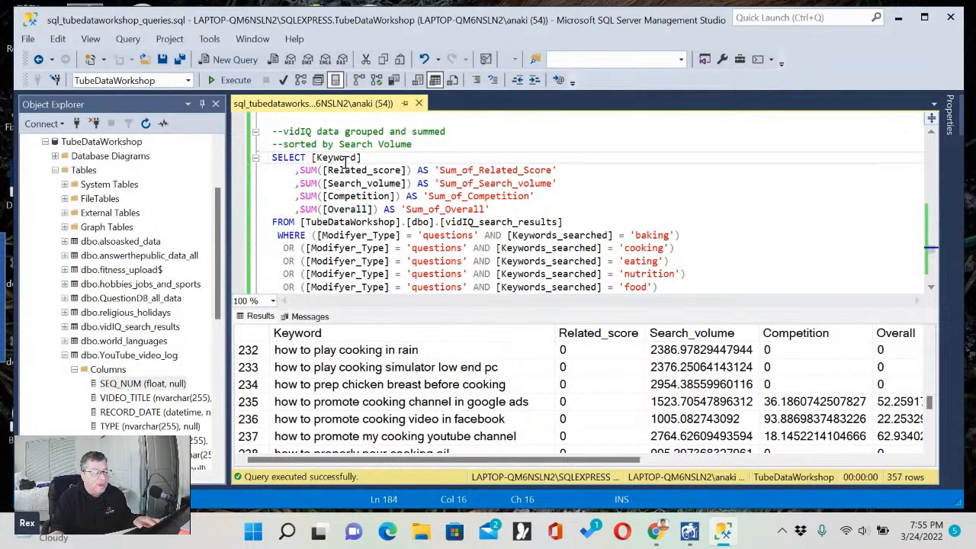
Check the grouped query's vidIQ_search_results source table and its WHERE conditions on Modifyer_Type and Keywords_searched.
{"action": "scroll", "coordinate": [374, 206], "scroll_direction": "down", "scroll_amount": 1}
{"action": "left_click", "coordinate": [467, 184]}
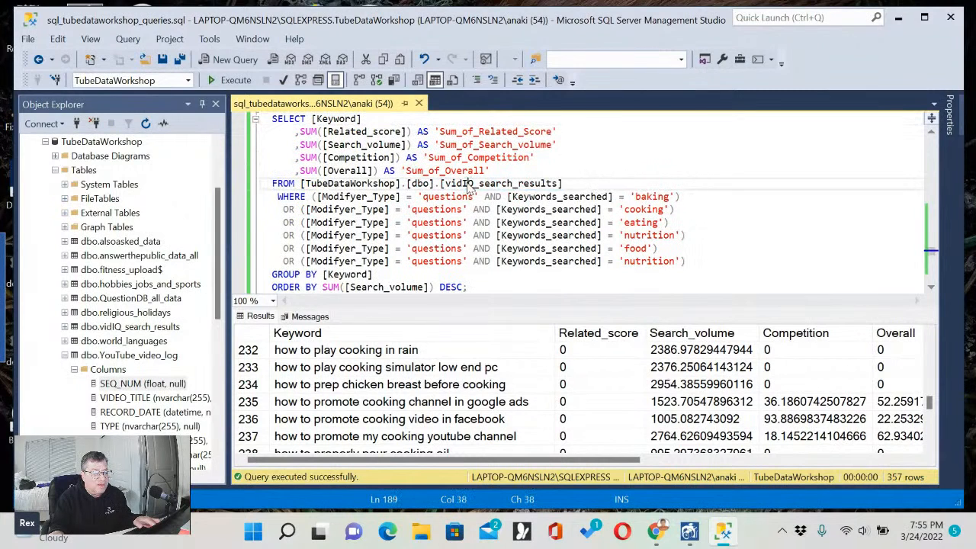
{"action": "double_click", "coordinate": [470, 184]}
{"action": "left_click", "coordinate": [514, 209]}
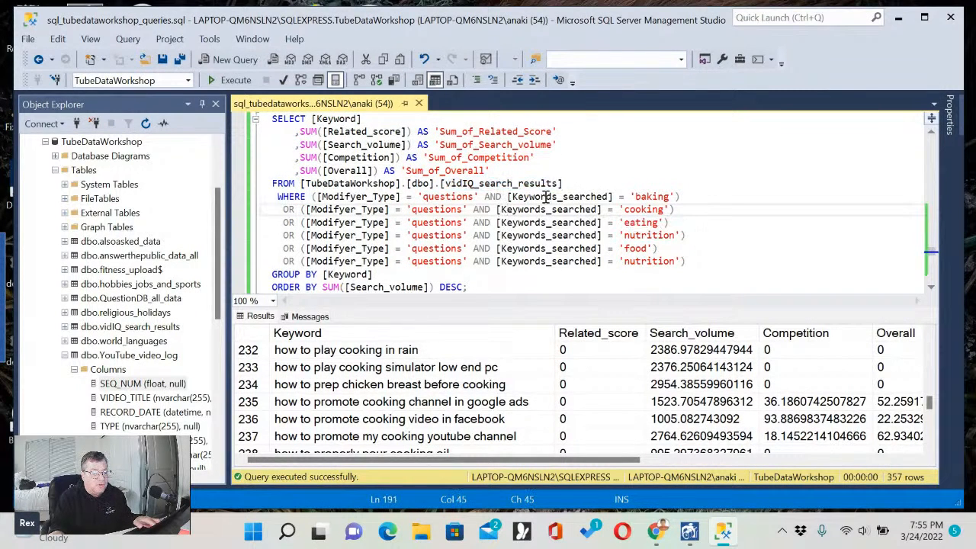
{"action": "left_click_drag", "start_coordinate": [544, 197], "coordinate": [715, 263]}
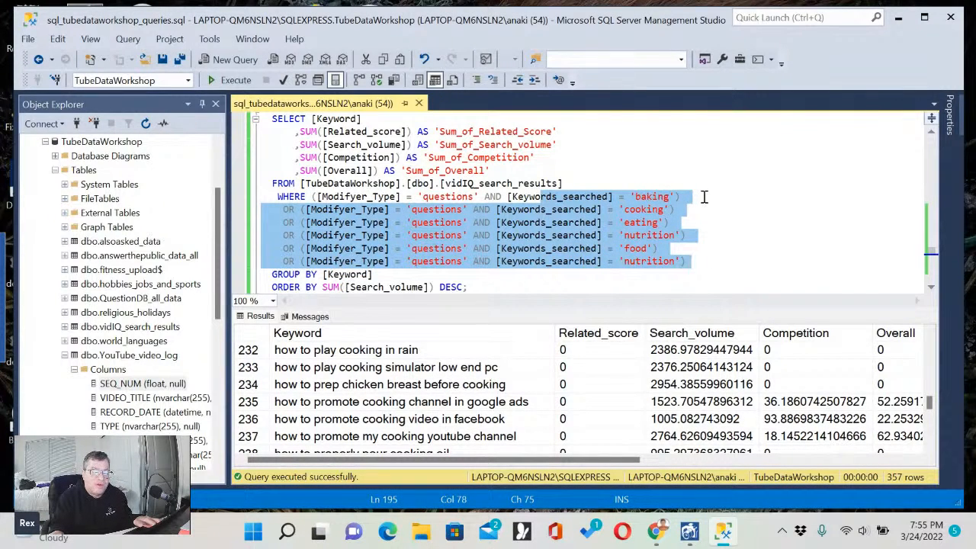
Replace the first 'nutrition' value in the grouped query's WHERE conditions with 'restaurants'.
{"action": "double_click", "coordinate": [704, 259]}
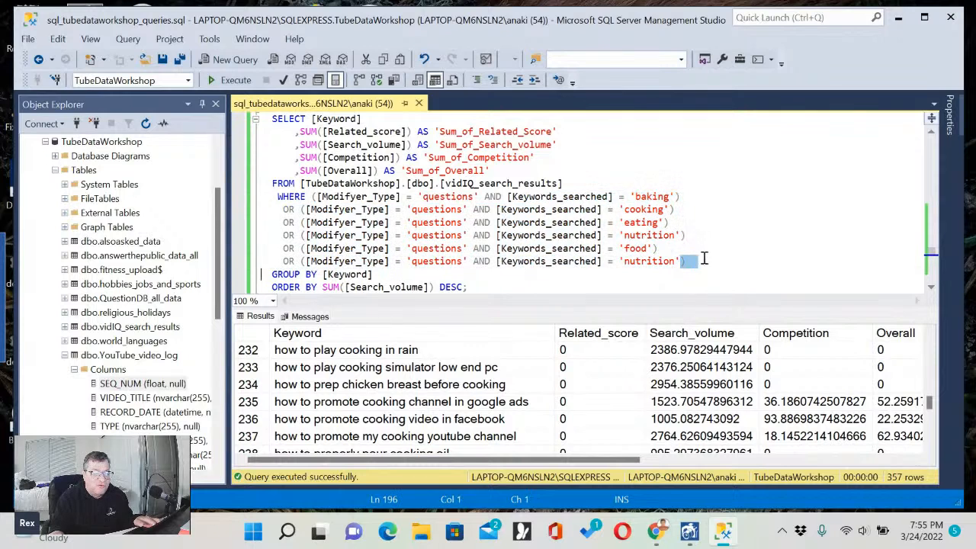
{"action": "double_click", "coordinate": [649, 235]}
{"action": "type", "text": "res"}
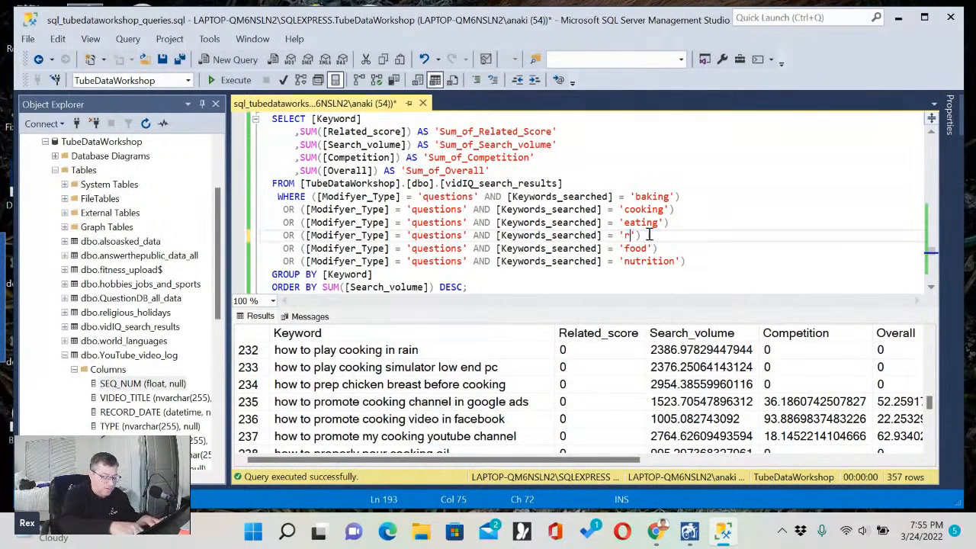
{"action": "type", "text": "taurants"}
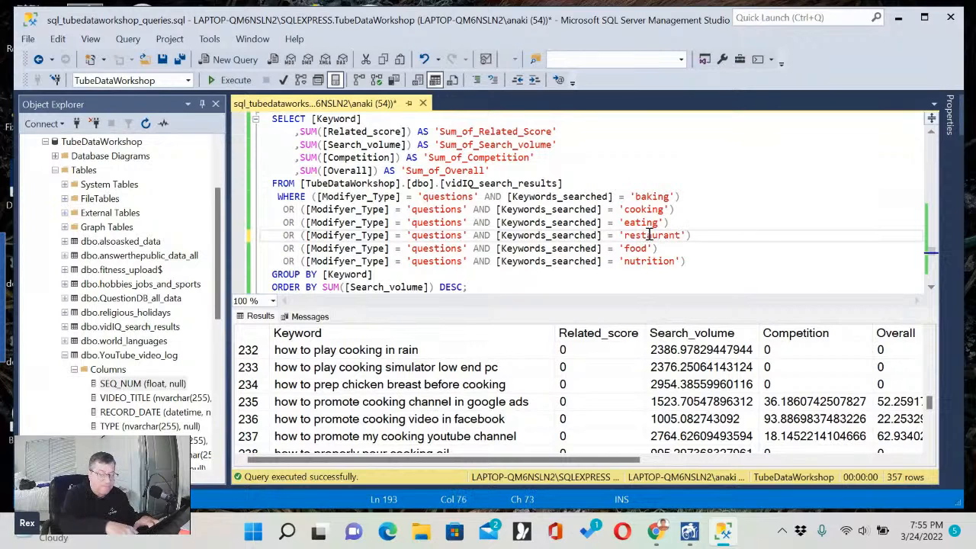
Save the query file, and run the grouped and summed vidIQ query sorted by Search Volume.
{"action": "left_click", "coordinate": [709, 249]}
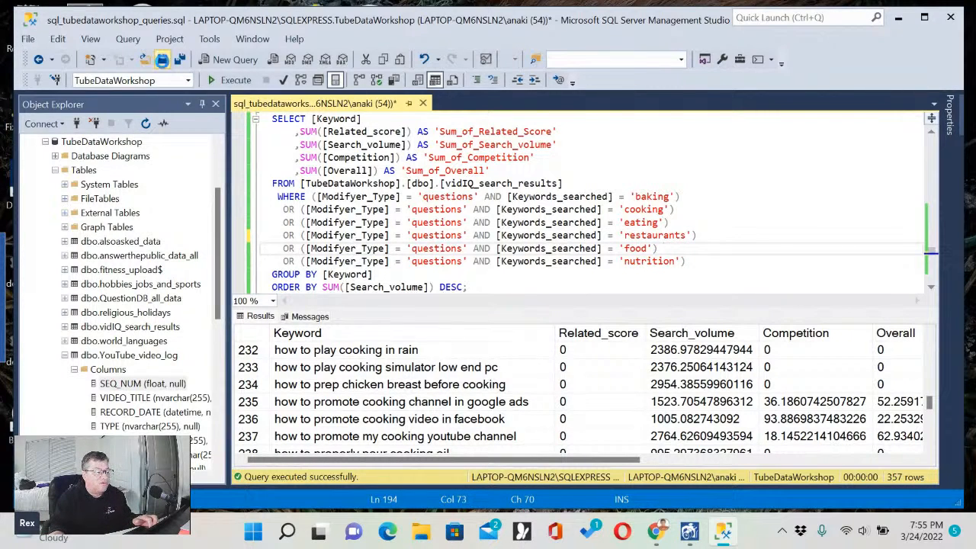
{"action": "scroll", "coordinate": [556, 244], "scroll_direction": "up", "scroll_amount": 4}
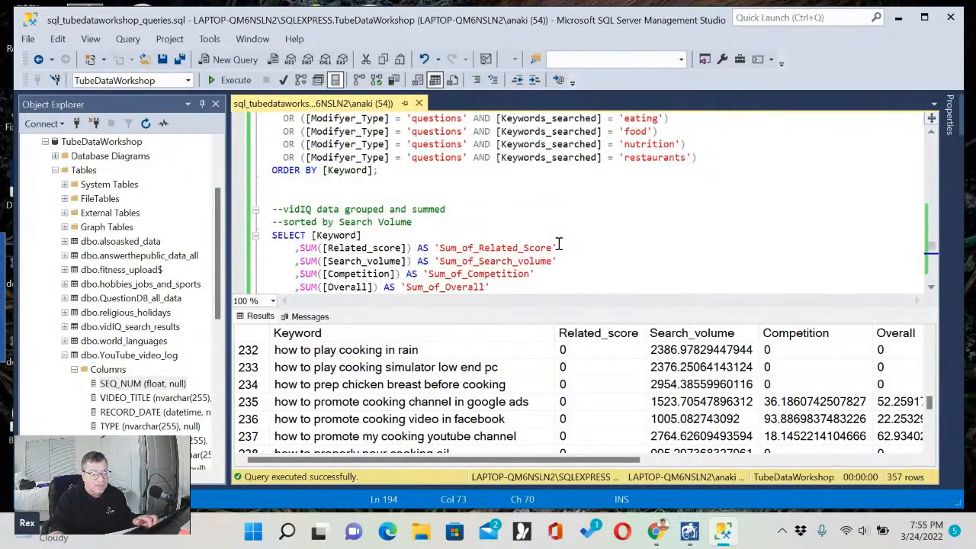
{"action": "scroll", "coordinate": [559, 244], "scroll_direction": "down", "scroll_amount": 5}
{"action": "scroll", "coordinate": [557, 246], "scroll_direction": "up", "scroll_amount": 3}
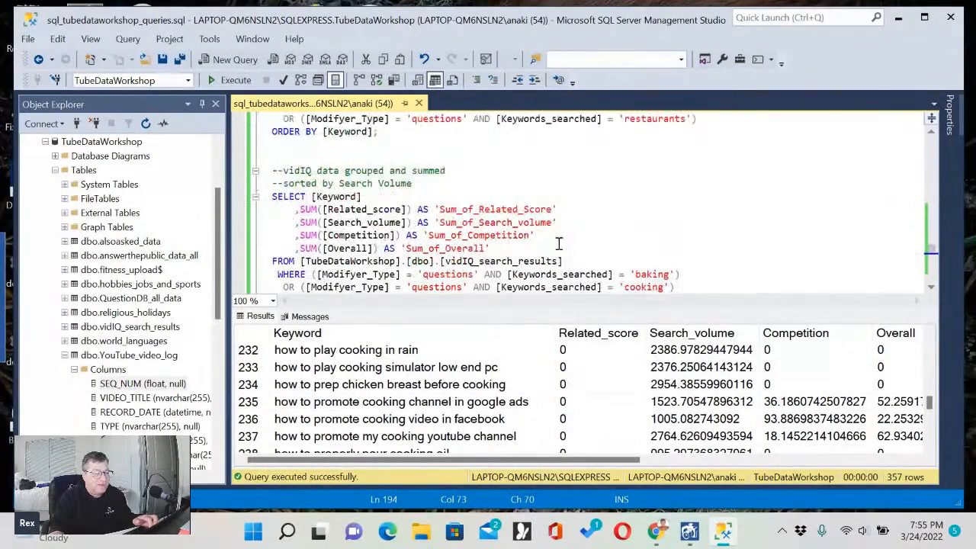
{"action": "left_click", "coordinate": [371, 157]}
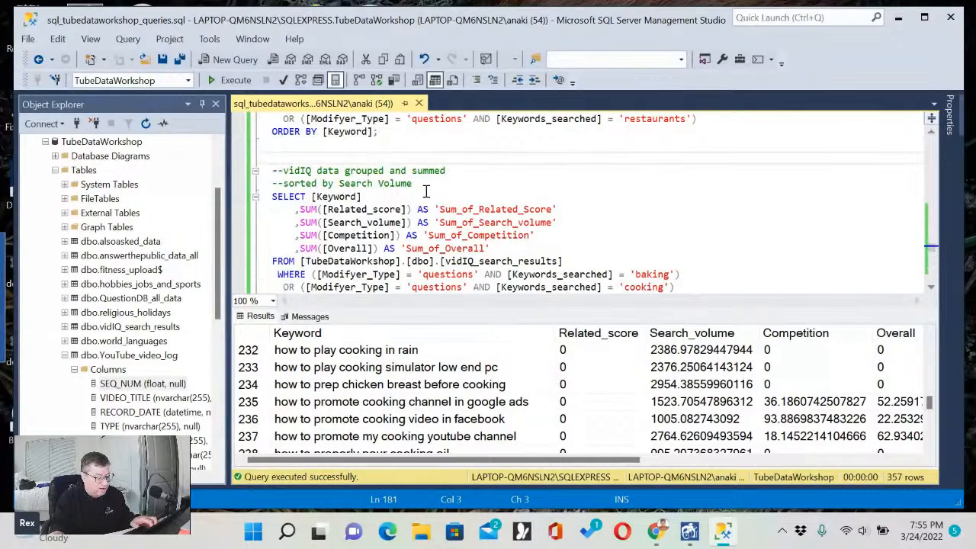
{"action": "scroll", "coordinate": [437, 196], "scroll_direction": "down", "scroll_amount": 4}
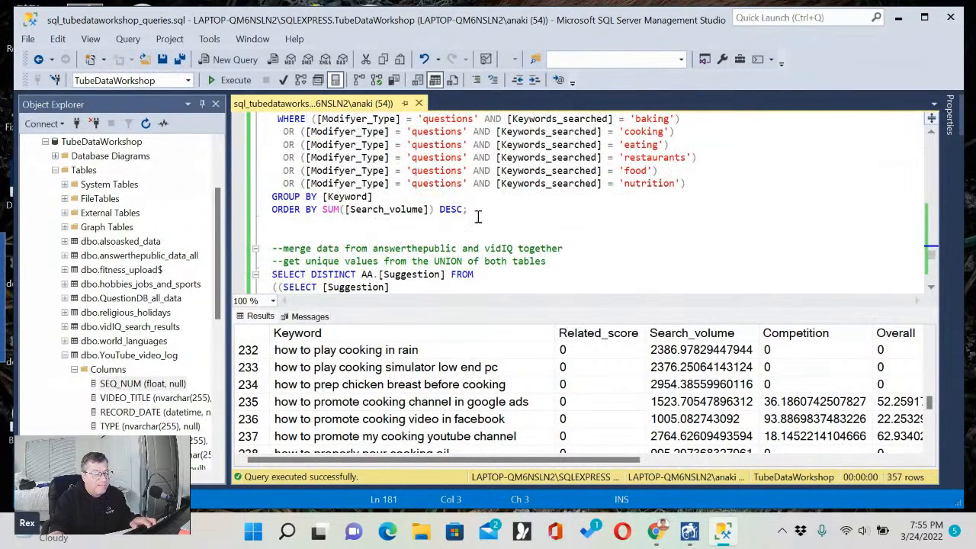
{"action": "left_click", "coordinate": [493, 216], "text": "shift"}
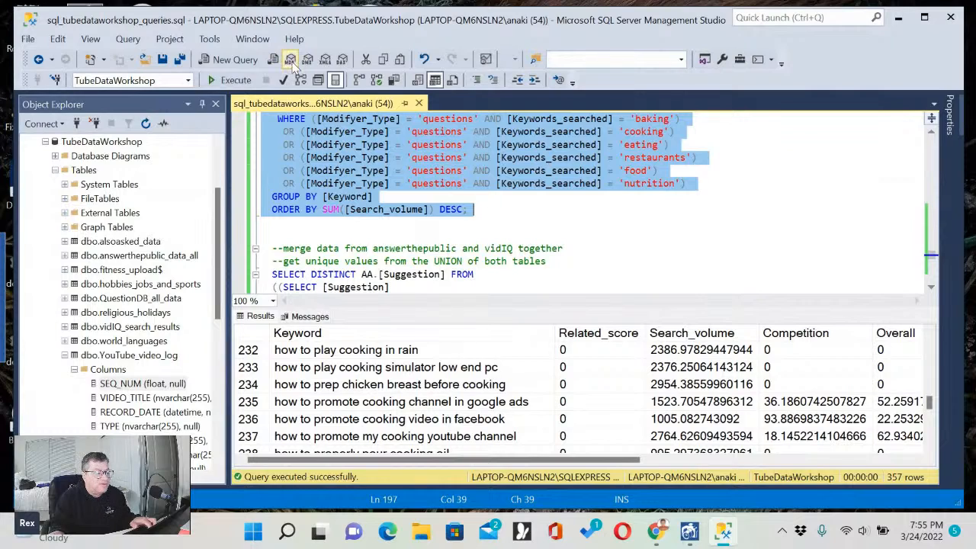
{"action": "left_click", "coordinate": [239, 83]}
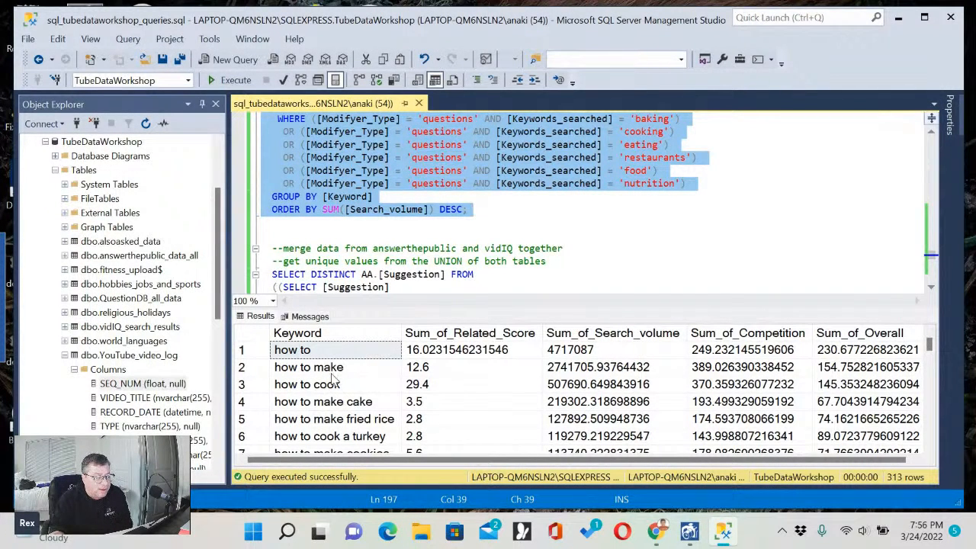
Widen the results' Keyword column and check the Sum_of_Search_volume values of the first rows.
{"action": "left_click_drag", "start_coordinate": [400, 337], "coordinate": [505, 337]}
{"action": "left_click", "coordinate": [469, 402]}
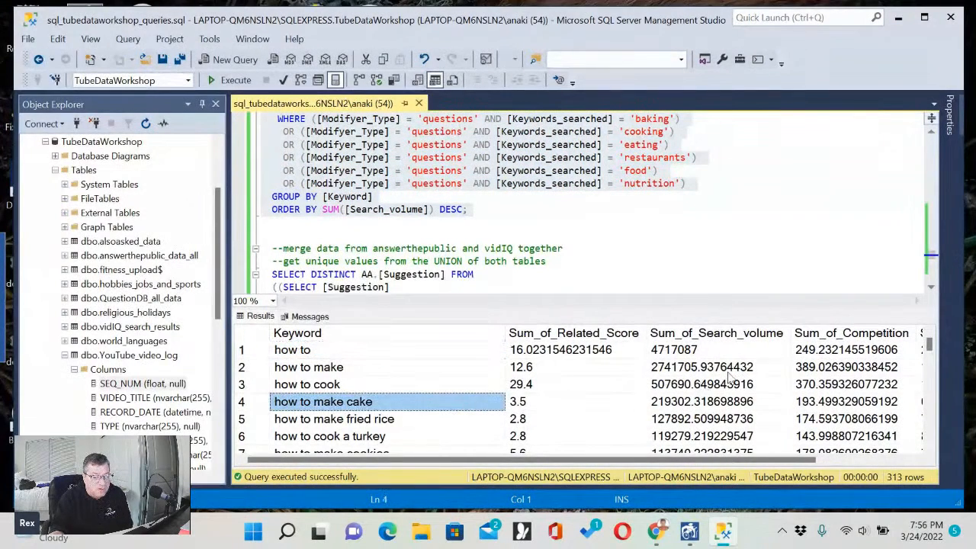
{"action": "left_click", "coordinate": [701, 368]}
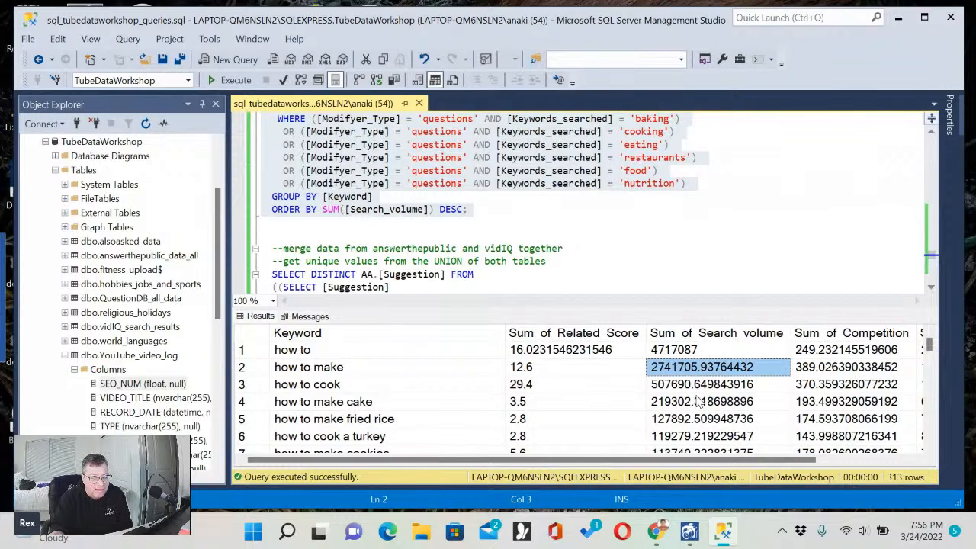
Read the grouped keywords and their summed search volumes from the first rows down to about row 48.
{"action": "scroll", "coordinate": [697, 385], "scroll_direction": "down", "scroll_amount": 5}
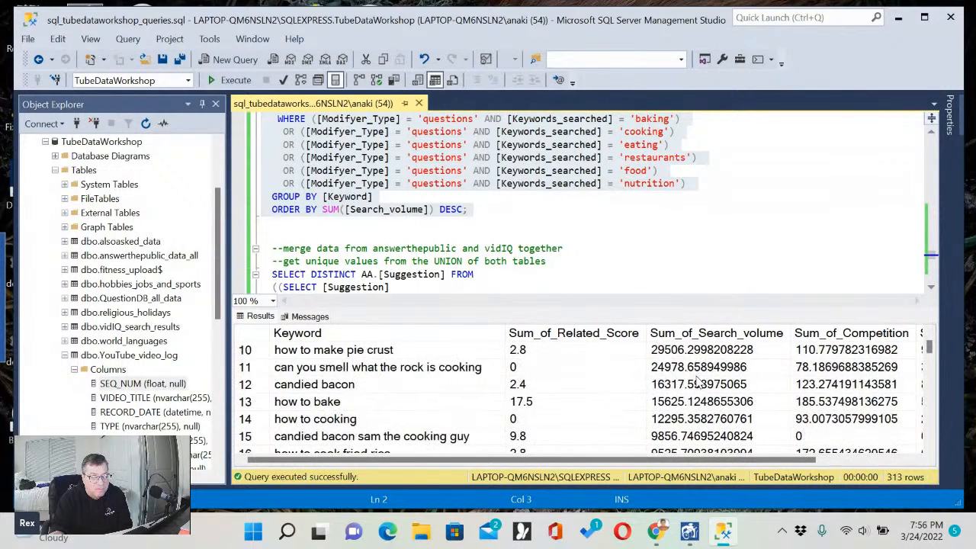
{"action": "scroll", "coordinate": [698, 385], "scroll_direction": "down", "scroll_amount": 3}
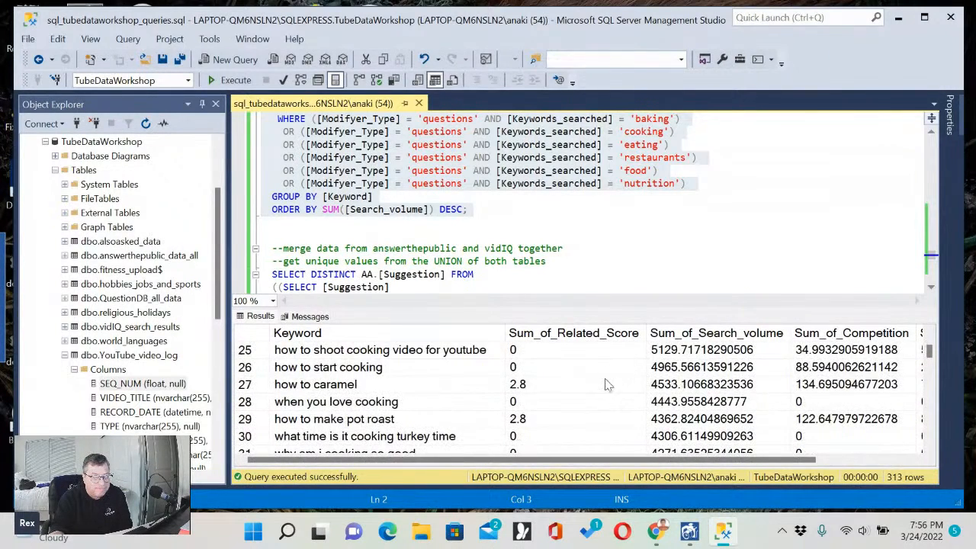
{"action": "scroll", "coordinate": [669, 396], "scroll_direction": "down", "scroll_amount": 8}
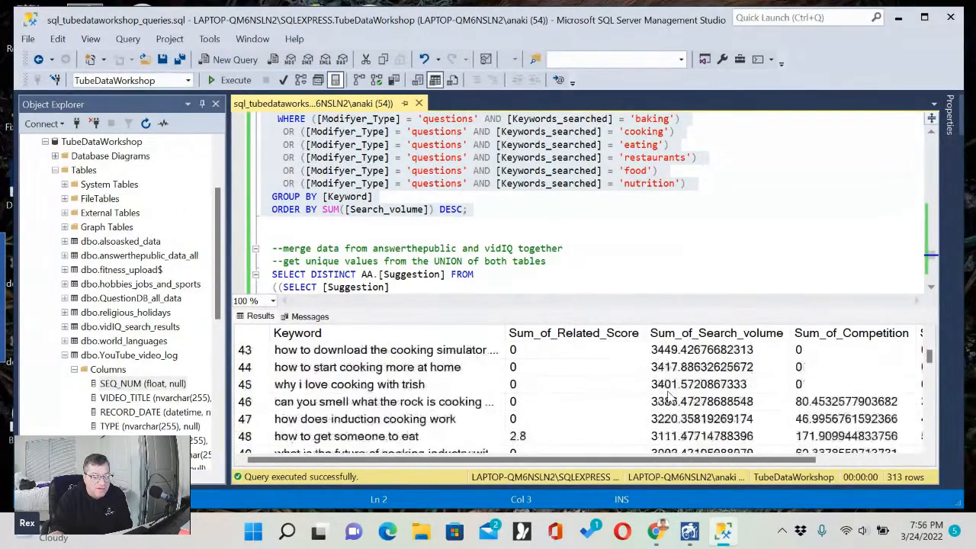
{"action": "scroll", "coordinate": [669, 396], "scroll_direction": "down", "scroll_amount": 1}
{"action": "scroll", "coordinate": [696, 371], "scroll_direction": "up", "scroll_amount": 13}
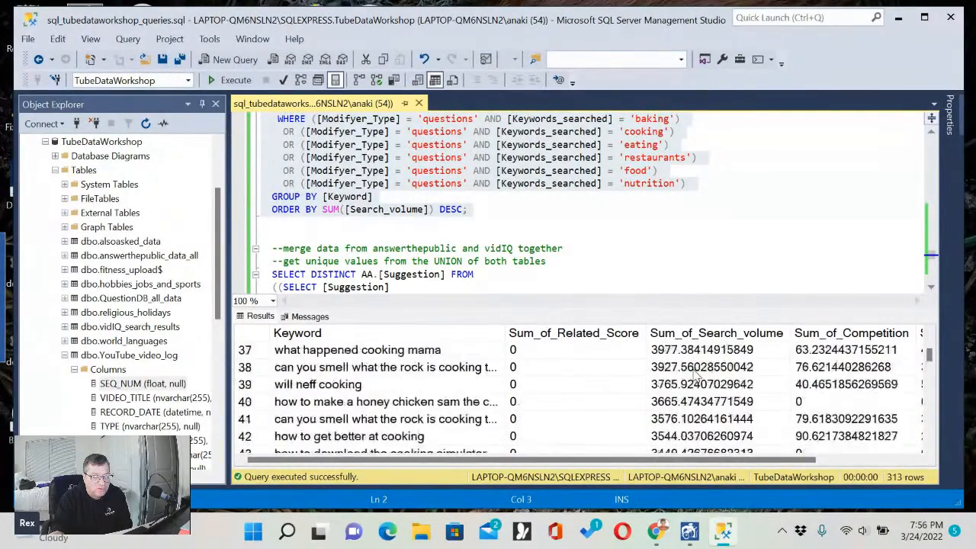
{"action": "scroll", "coordinate": [696, 372], "scroll_direction": "down", "scroll_amount": 1}
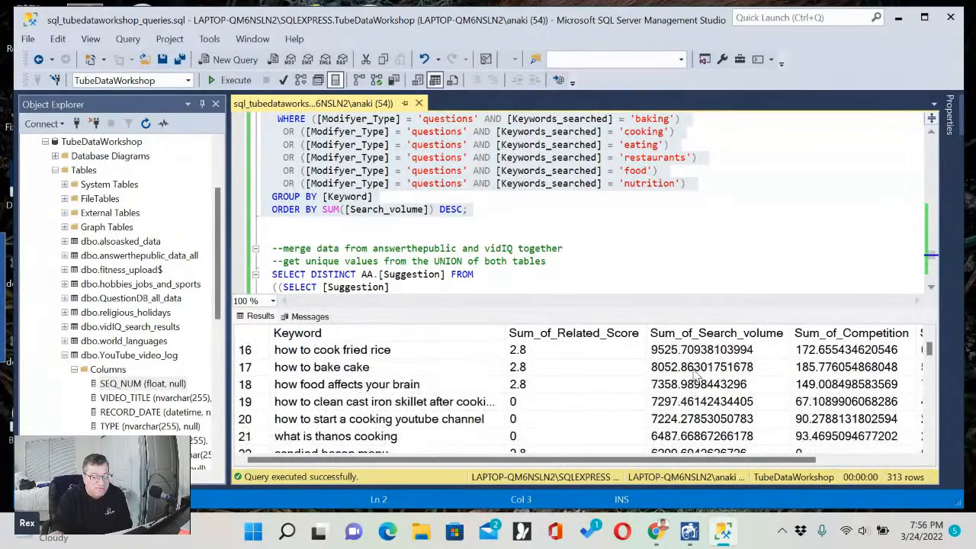
{"action": "scroll", "coordinate": [696, 372], "scroll_direction": "down", "scroll_amount": 2}
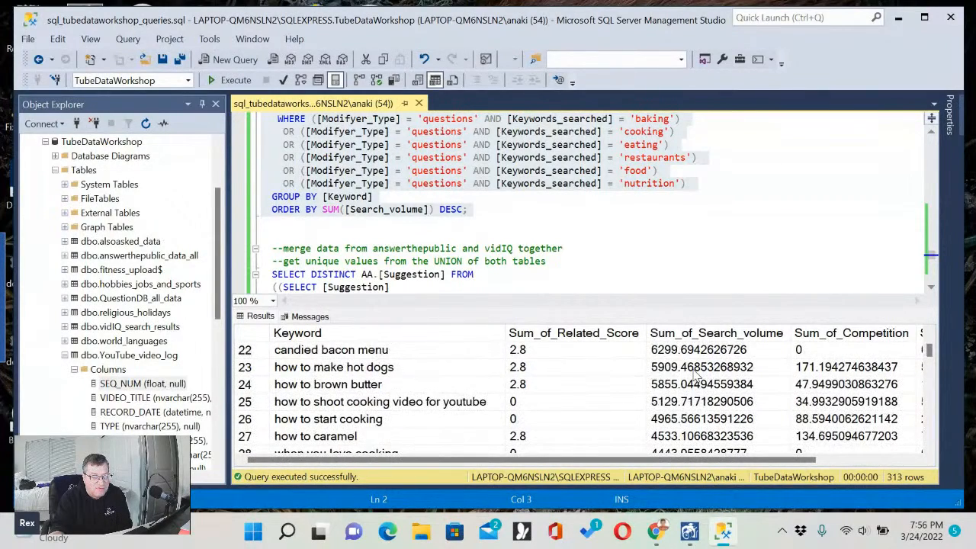
{"action": "scroll", "coordinate": [695, 371], "scroll_direction": "down", "scroll_amount": 4}
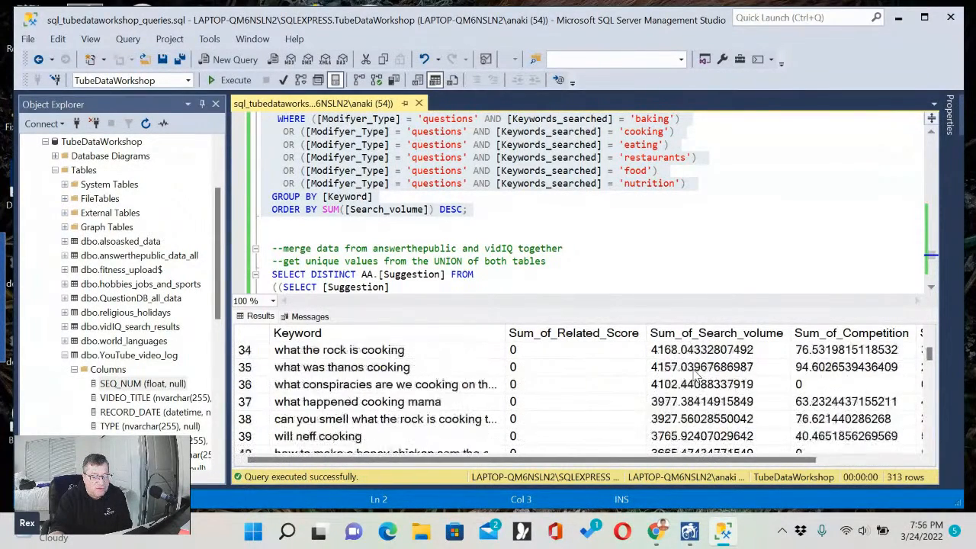
{"action": "scroll", "coordinate": [695, 371], "scroll_direction": "down", "scroll_amount": 1}
Widen the Keyword column further to fit long phrases such as "can you smell what the rock is cooking theme song".
{"action": "left_click", "coordinate": [430, 370]}
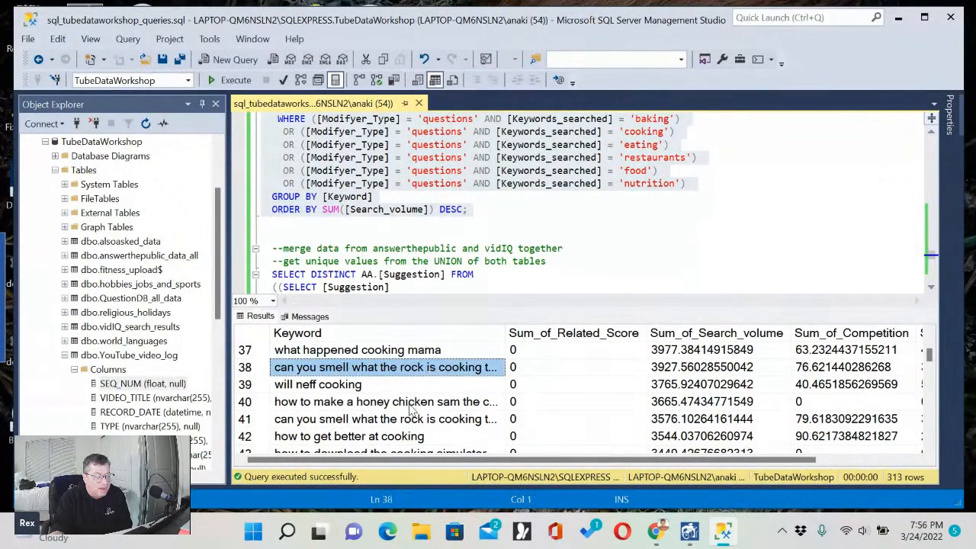
{"action": "left_click_drag", "start_coordinate": [506, 333], "coordinate": [592, 332]}
{"action": "left_click", "coordinate": [459, 385]}
Read the full keyword phrases in rows 34 to 54, including "where to eat in washington".
{"action": "scroll", "coordinate": [457, 387], "scroll_direction": "down", "scroll_amount": 2}
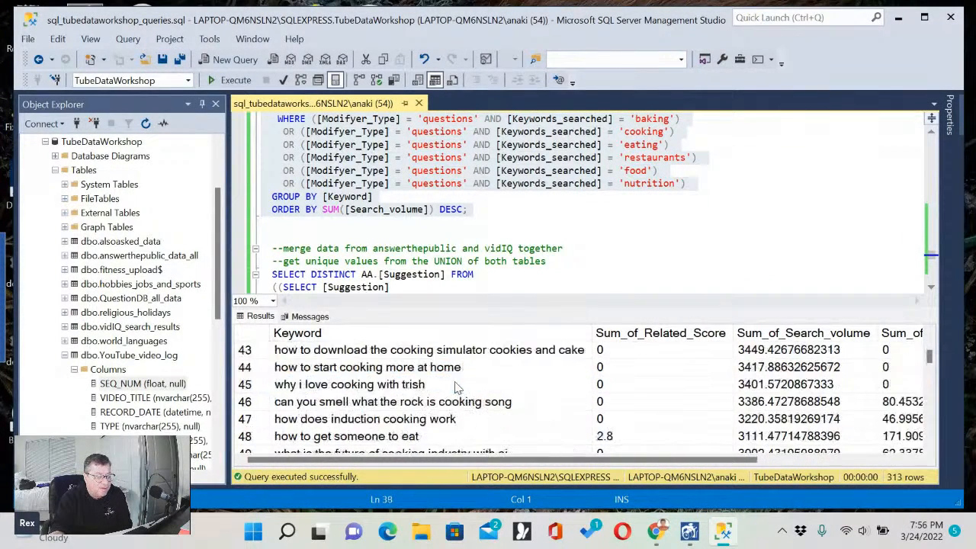
{"action": "scroll", "coordinate": [458, 388], "scroll_direction": "down", "scroll_amount": 2}
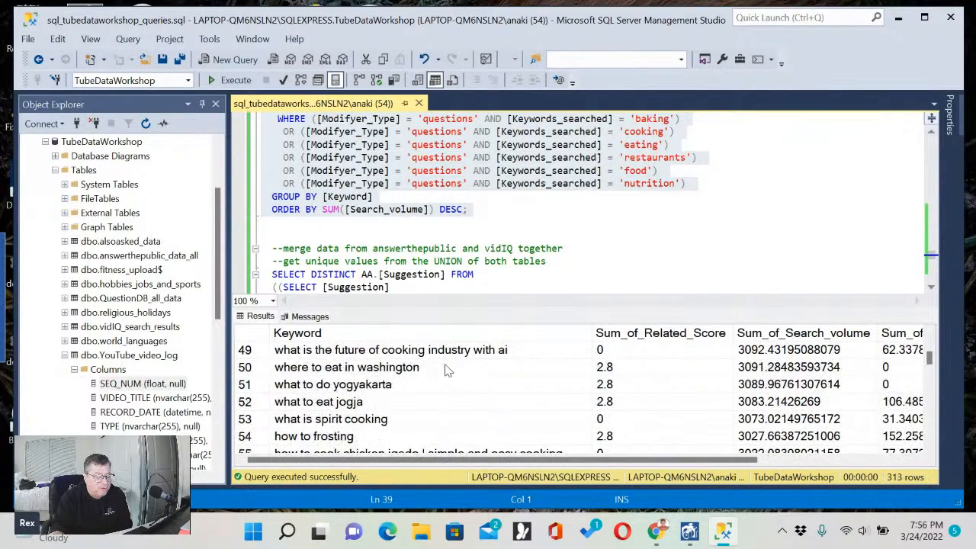
{"action": "left_click", "coordinate": [447, 369]}
{"action": "scroll", "coordinate": [447, 369], "scroll_direction": "up", "scroll_amount": 5}
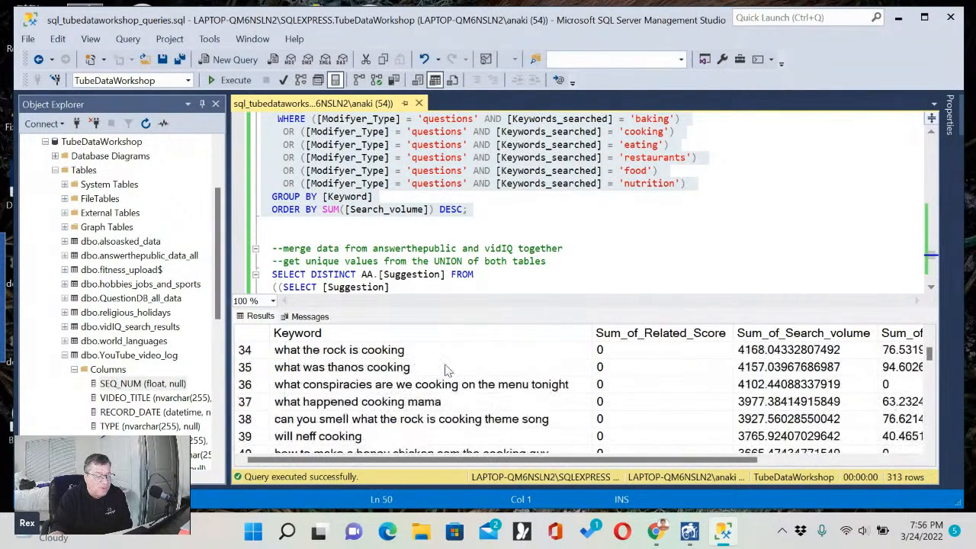
{"action": "scroll", "coordinate": [447, 370], "scroll_direction": "down", "scroll_amount": 8}
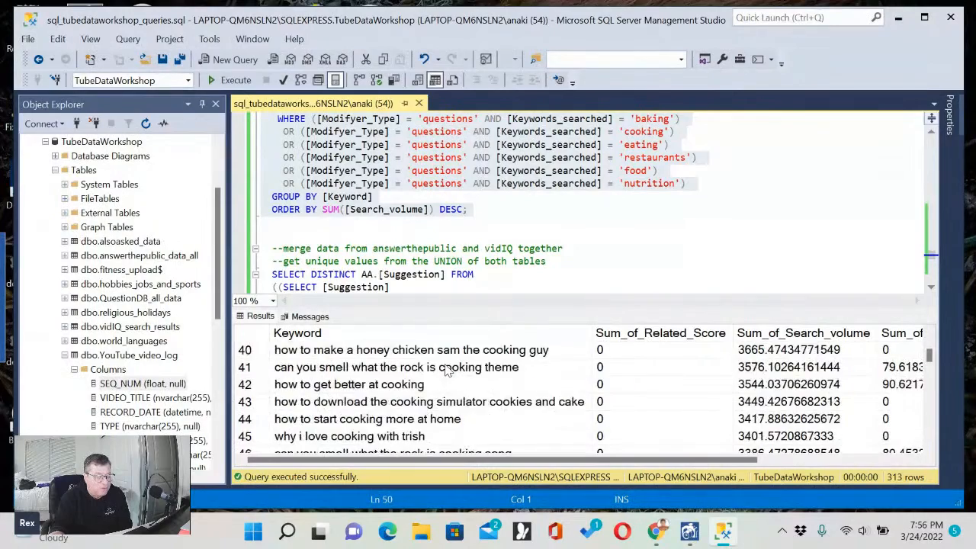
Read the keywords on to row 141, and check their Sum_of_Competition and Sum_of_Overall columns.
{"action": "scroll", "coordinate": [447, 369], "scroll_direction": "down", "scroll_amount": 8}
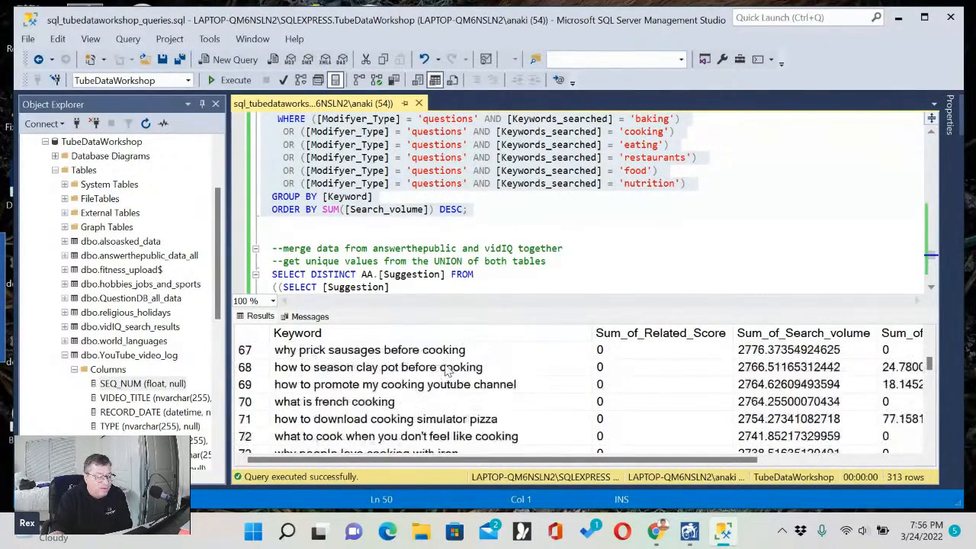
{"action": "scroll", "coordinate": [447, 369], "scroll_direction": "down", "scroll_amount": 2}
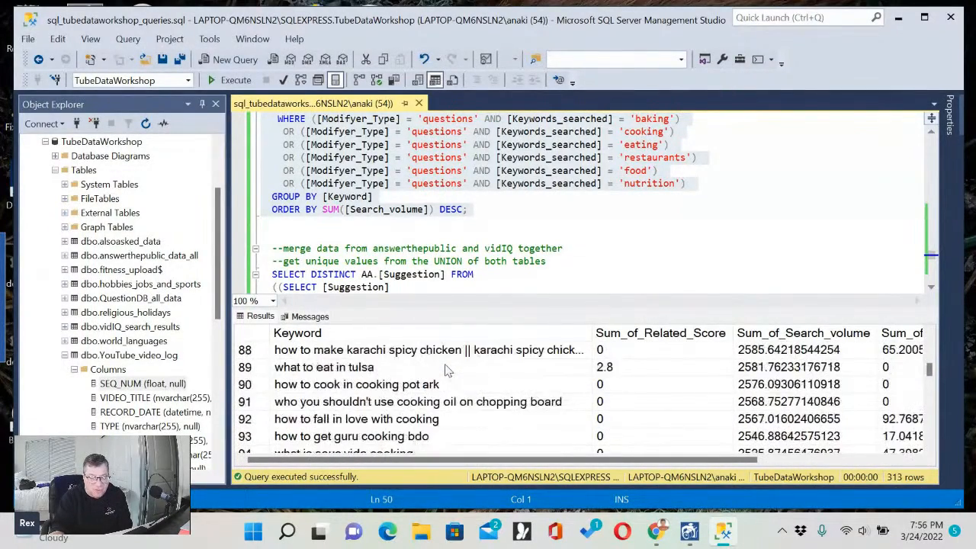
{"action": "scroll", "coordinate": [447, 370], "scroll_direction": "down", "scroll_amount": 11}
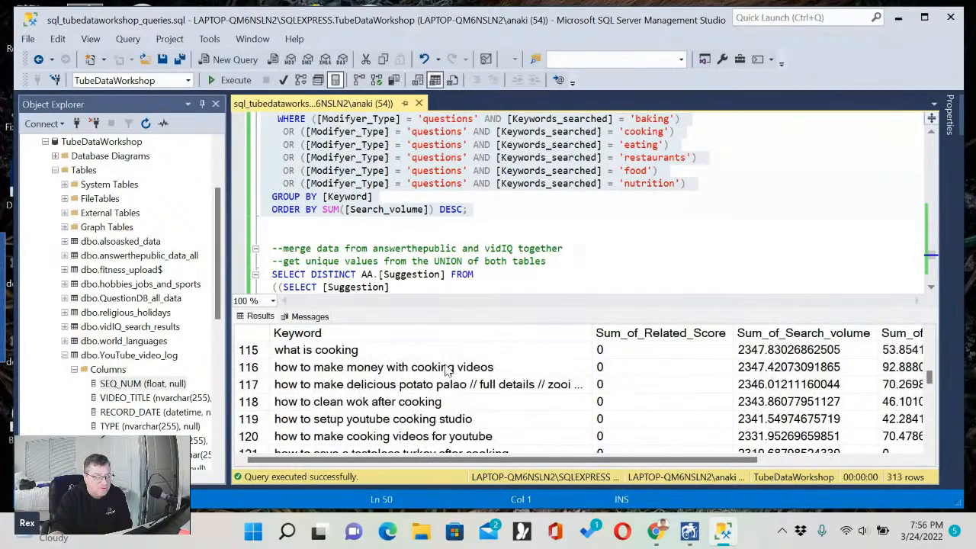
{"action": "scroll", "coordinate": [447, 372], "scroll_direction": "down", "scroll_amount": 5}
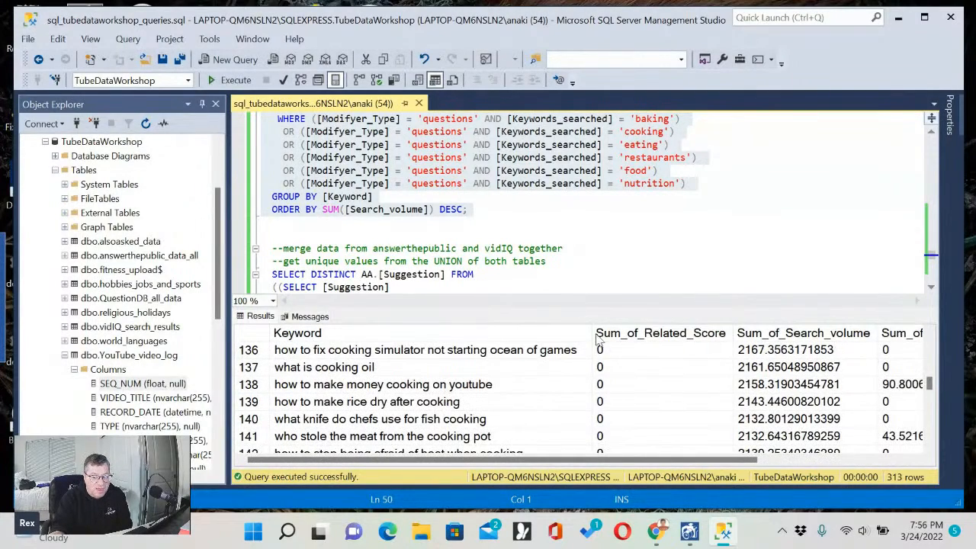
{"action": "left_click", "coordinate": [793, 461]}
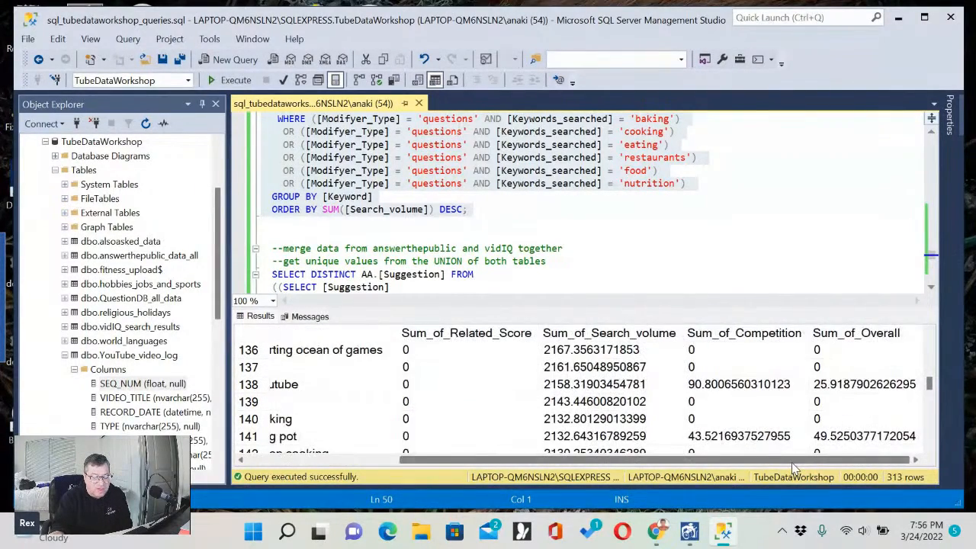
{"action": "left_click", "coordinate": [377, 460]}
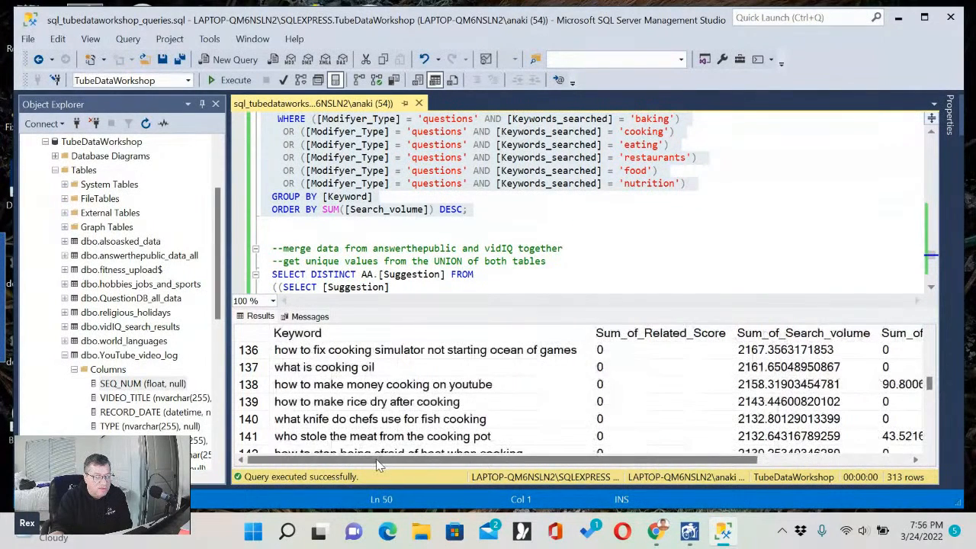
Review the query that merges answerthepublic and vidIQ suggestions, from its comments through the UNION ALL to its ORDER BY line.
{"action": "left_click", "coordinate": [536, 218]}
{"action": "scroll", "coordinate": [536, 218], "scroll_direction": "down", "scroll_amount": 2}
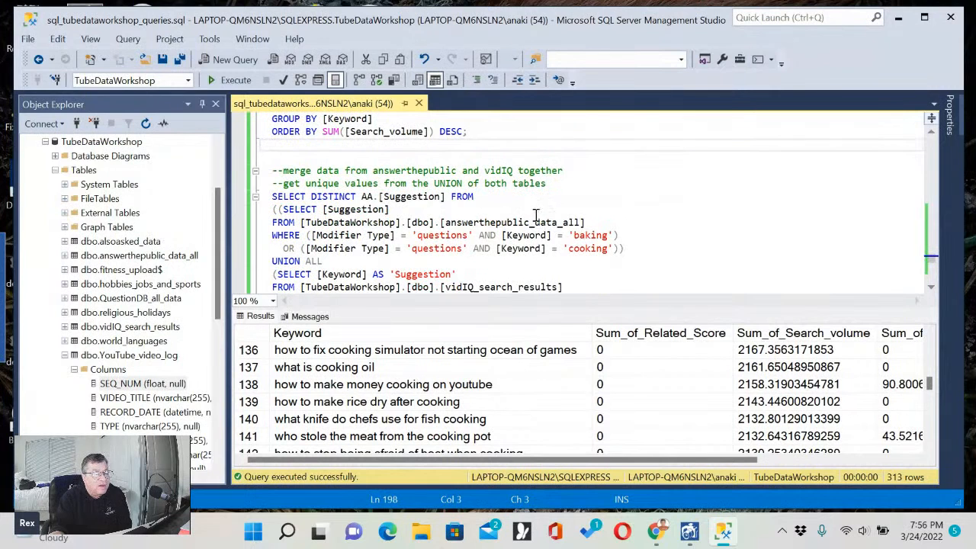
{"action": "key", "text": "shift+Down"}
{"action": "key", "text": "shift+Down"}
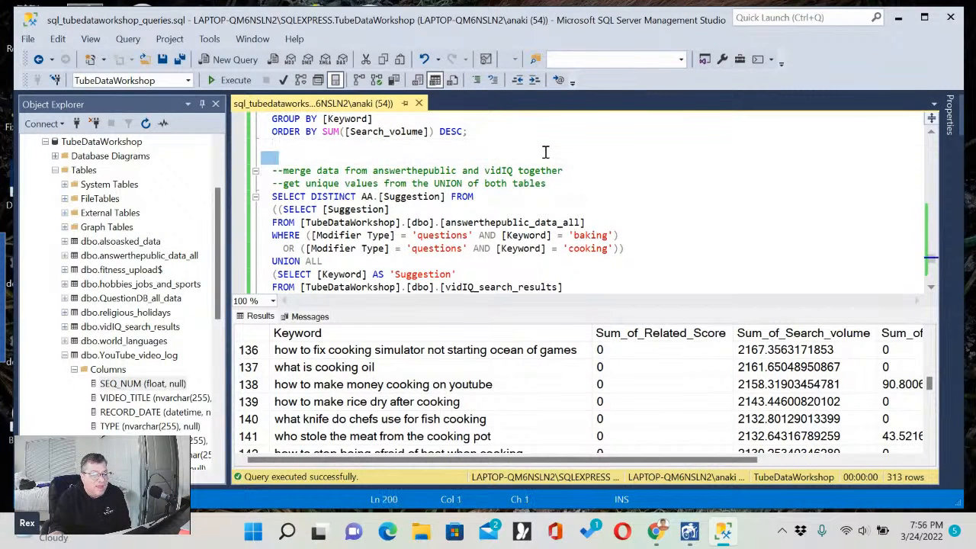
{"action": "left_click", "coordinate": [545, 152]}
{"action": "scroll", "coordinate": [545, 160], "scroll_direction": "down", "scroll_amount": 3}
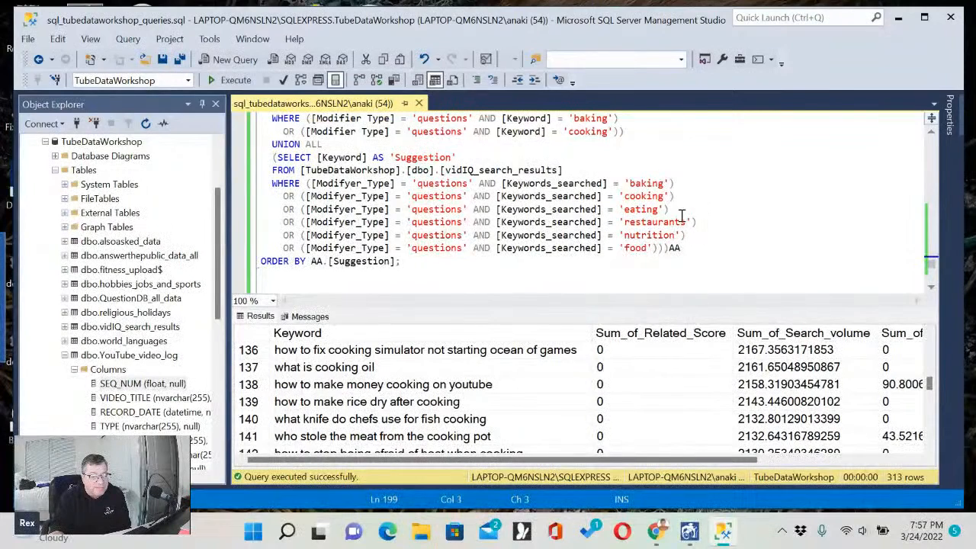
{"action": "scroll", "coordinate": [682, 216], "scroll_direction": "up", "scroll_amount": 3}
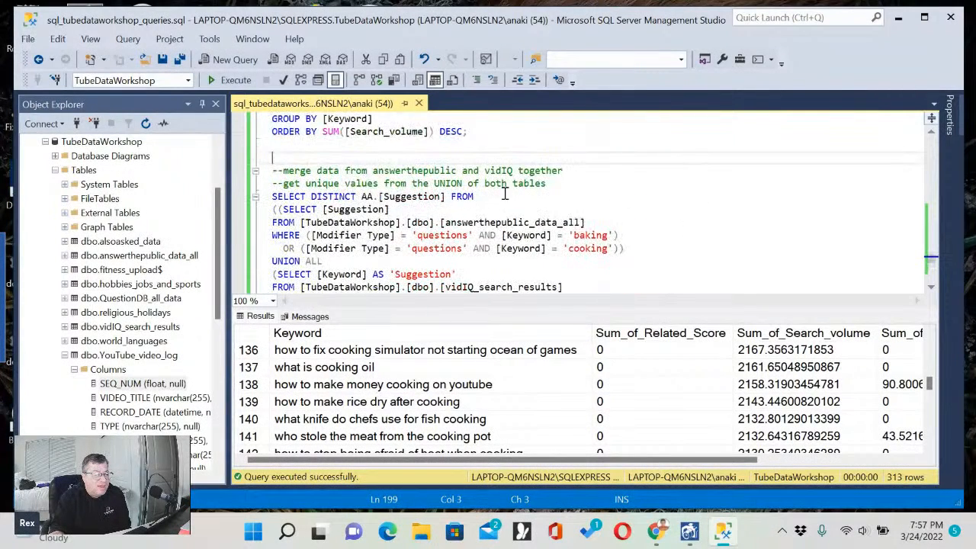
Enlarge the query editor pane to fit the merge query from SELECT DISTINCT through ORDER BY AA.[Suggestion].
{"action": "scroll", "coordinate": [516, 200], "scroll_direction": "down", "scroll_amount": 2}
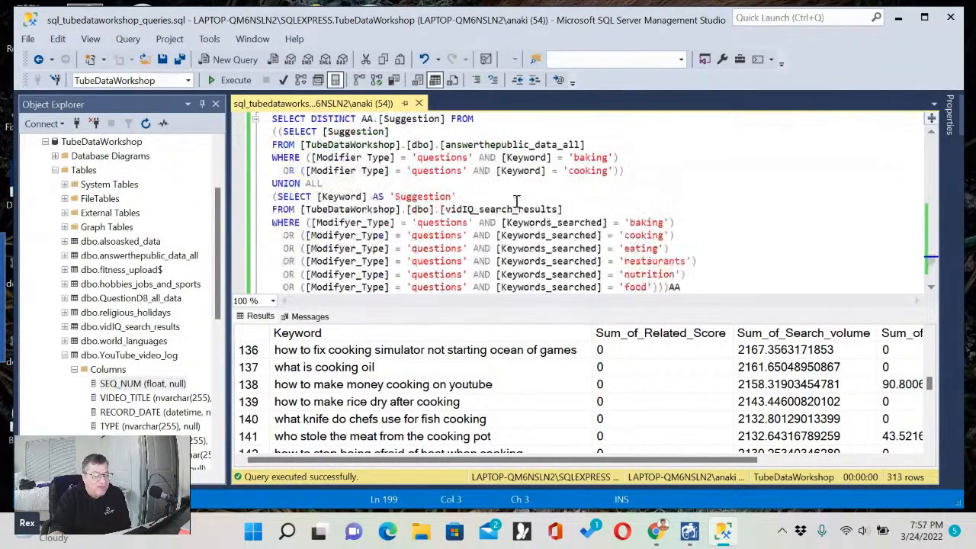
{"action": "scroll", "coordinate": [402, 166], "scroll_direction": "up", "scroll_amount": 2}
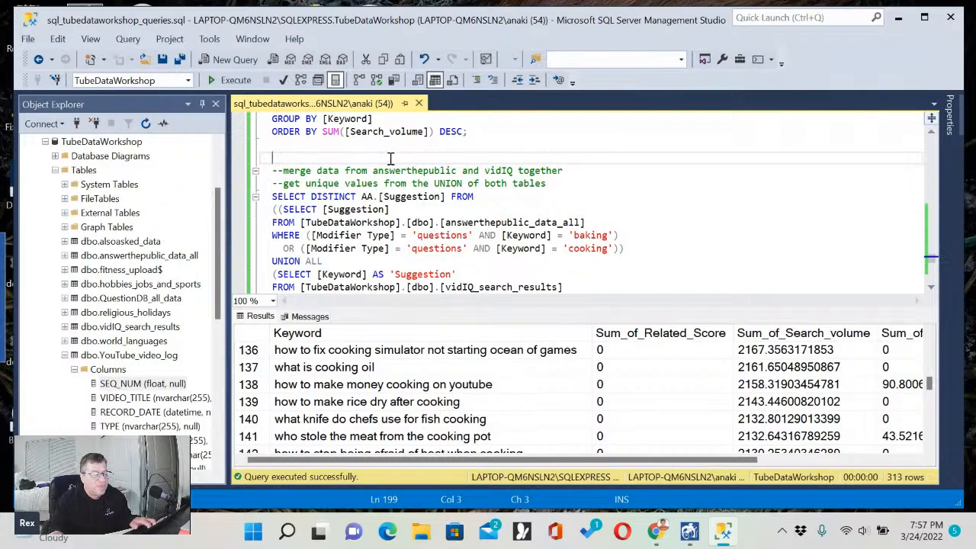
{"action": "scroll", "coordinate": [391, 158], "scroll_direction": "down", "scroll_amount": 2}
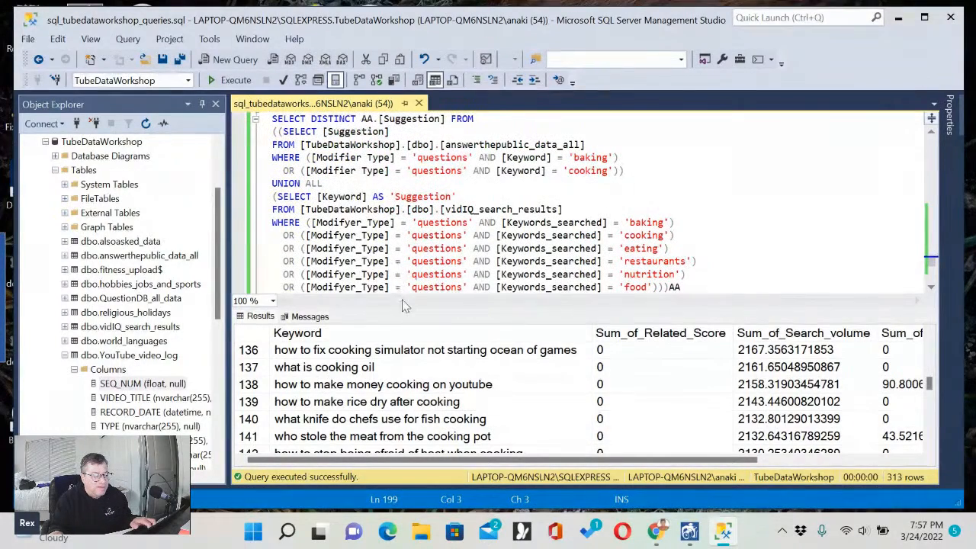
{"action": "left_click_drag", "start_coordinate": [402, 307], "coordinate": [409, 354]}
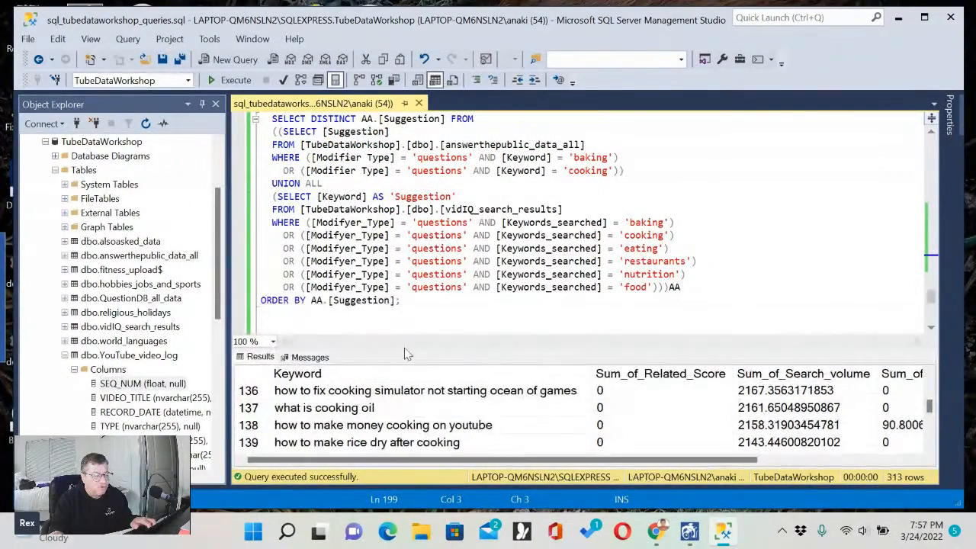
Examine the two subqueries of the merge query, highlighting the answerthepublic_data_all SELECT and the vidIQ_search_results SELECT in turn.
{"action": "scroll", "coordinate": [409, 305], "scroll_direction": "up", "scroll_amount": 1}
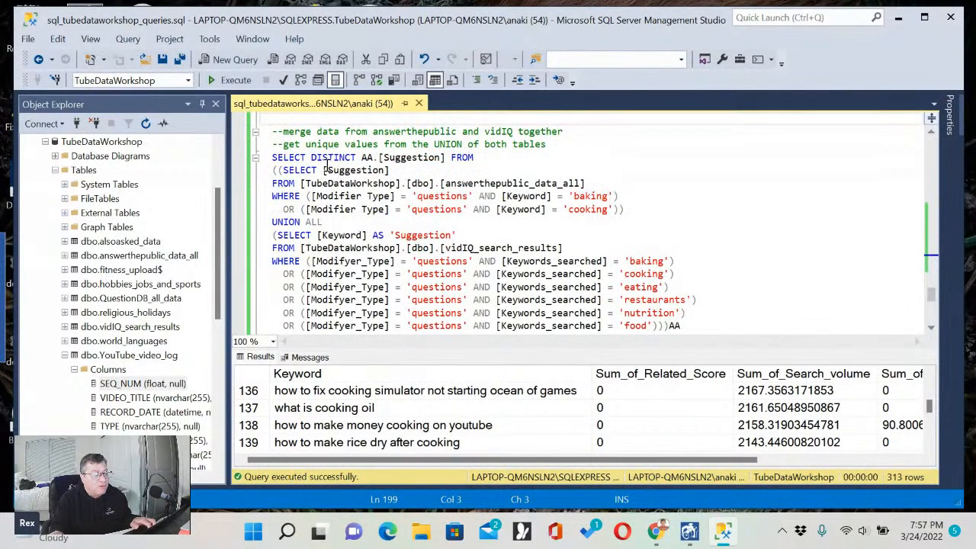
{"action": "left_click", "coordinate": [278, 170]}
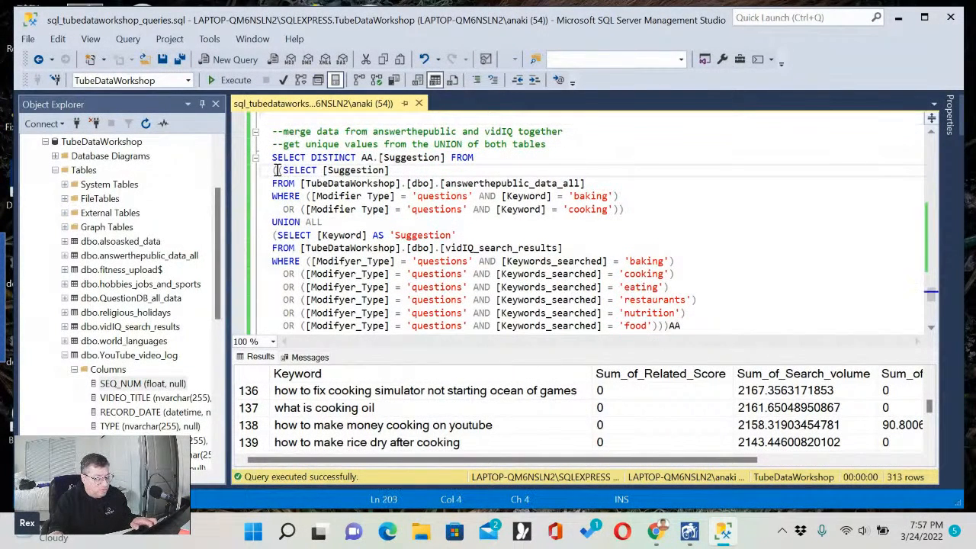
{"action": "left_click", "coordinate": [642, 210], "text": "shift"}
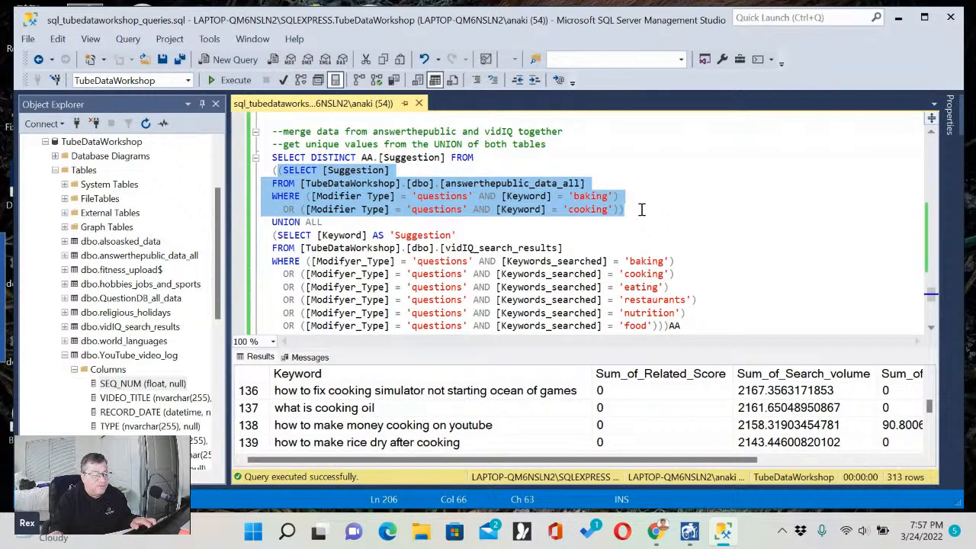
{"action": "left_click", "coordinate": [642, 209]}
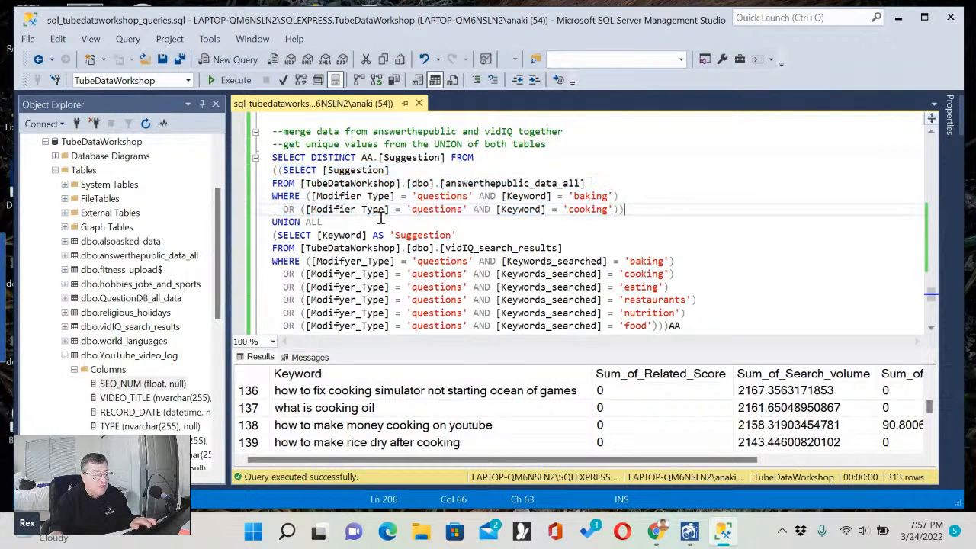
{"action": "left_click", "coordinate": [289, 238]}
{"action": "scroll", "coordinate": [448, 259], "scroll_direction": "down", "scroll_amount": 1}
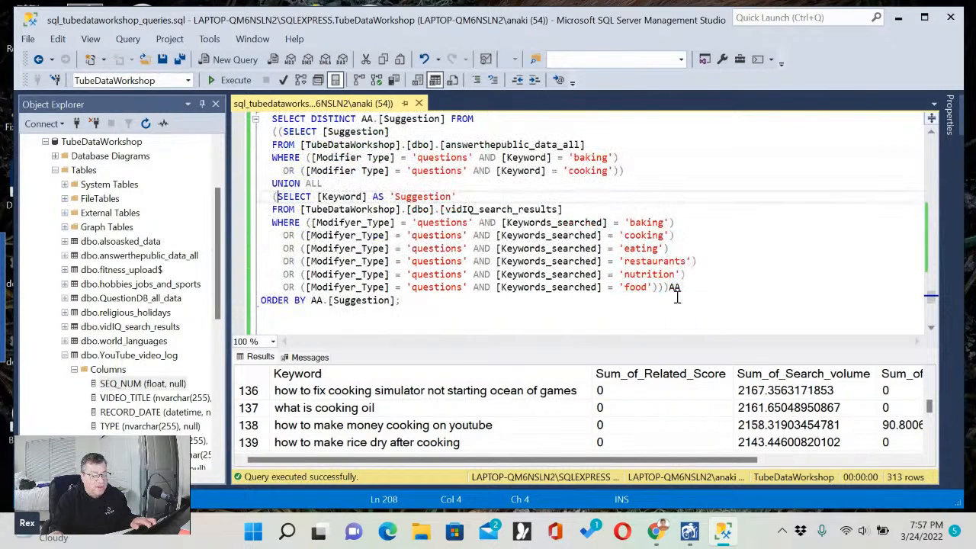
{"action": "left_click", "coordinate": [715, 288], "text": "shift"}
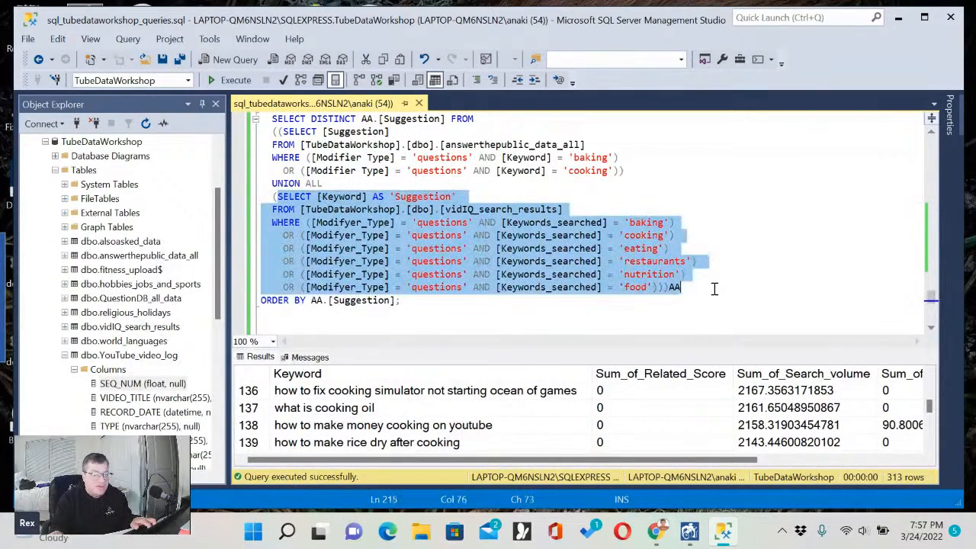
{"action": "left_click", "coordinate": [714, 285]}
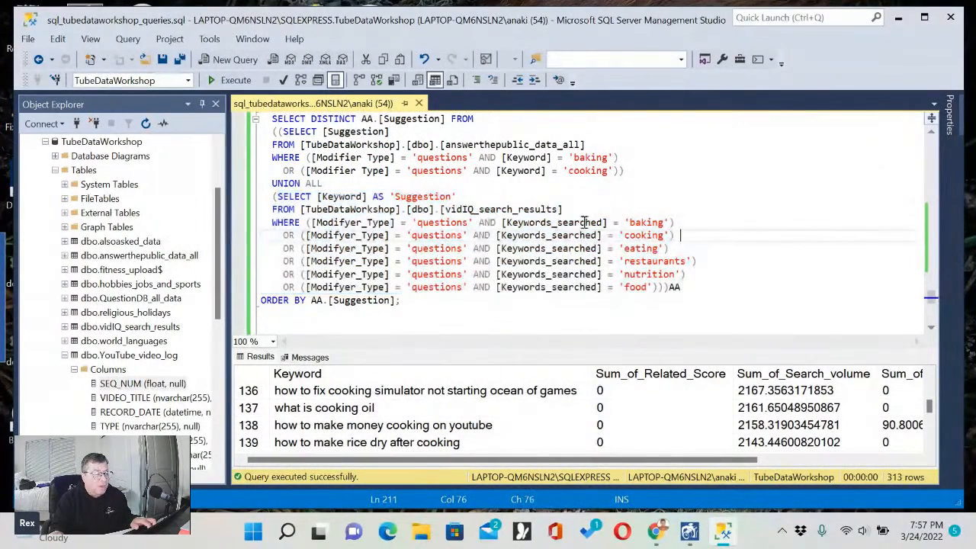
Examine how UNION ALL joins the two subqueries, highlighting the operator, the first subquery and the whole parenthesised block before the AA alias.
{"action": "left_click", "coordinate": [267, 183]}
{"action": "left_click_drag", "start_coordinate": [267, 184], "coordinate": [323, 184]}
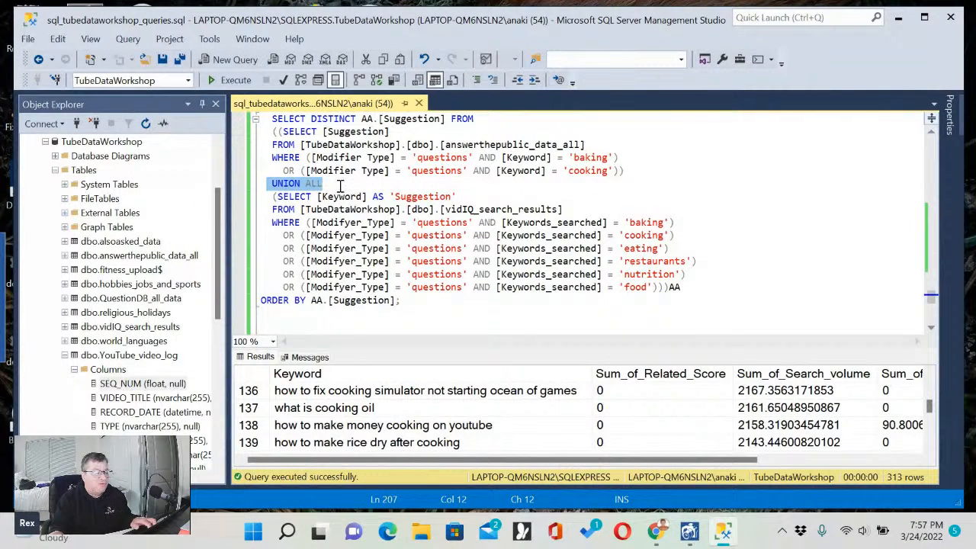
{"action": "left_click", "coordinate": [340, 187]}
{"action": "left_click", "coordinate": [278, 131]}
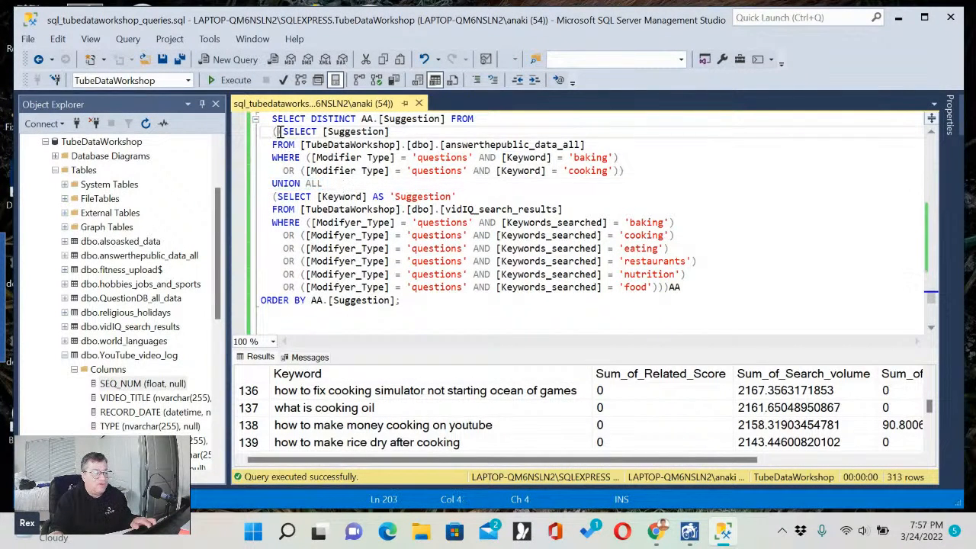
{"action": "left_click", "coordinate": [638, 173], "text": "shift"}
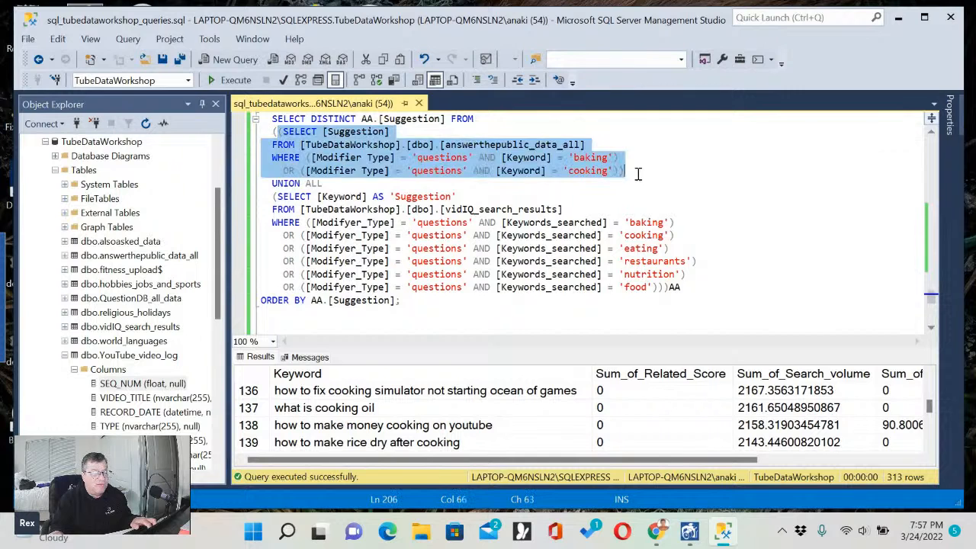
{"action": "left_click", "coordinate": [683, 172]}
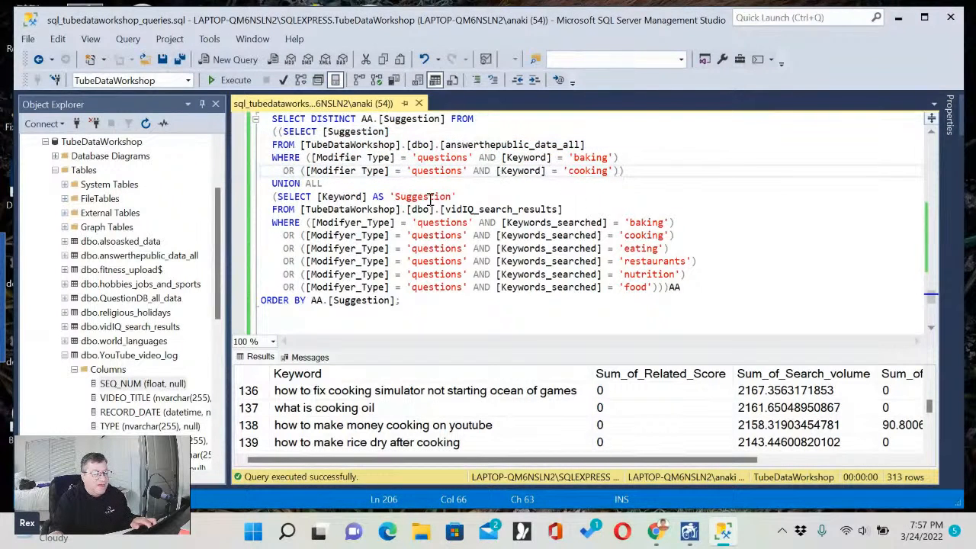
{"action": "left_click", "coordinate": [273, 131]}
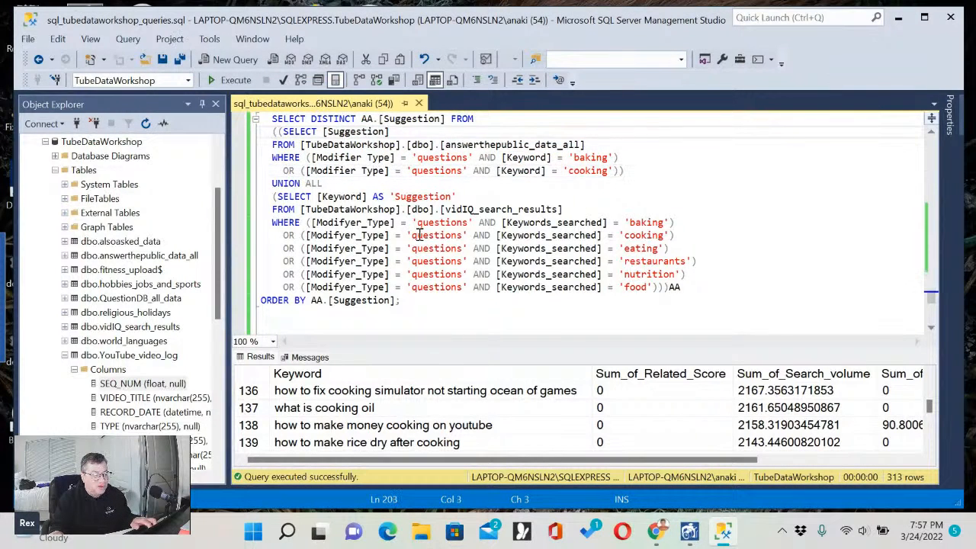
{"action": "left_click", "coordinate": [670, 288], "text": "shift"}
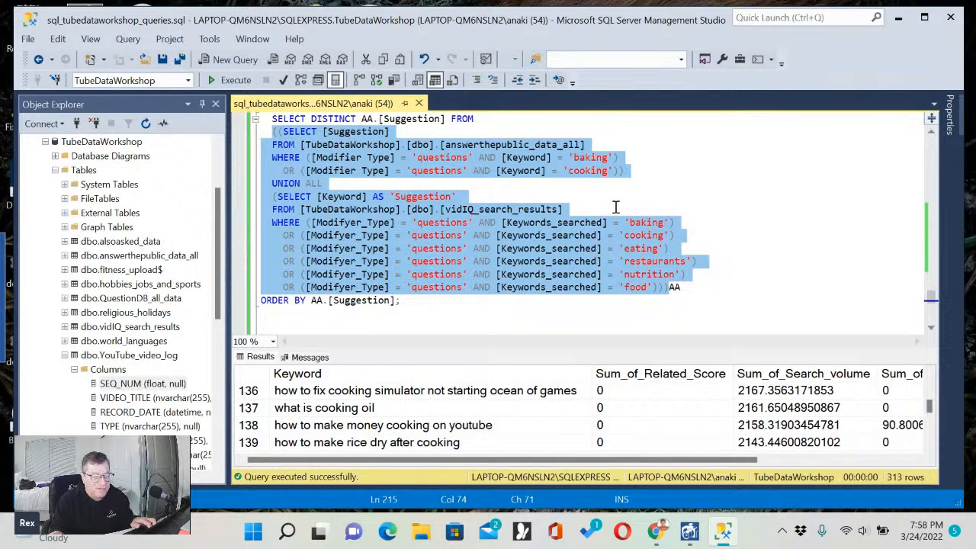
{"action": "left_click", "coordinate": [678, 288]}
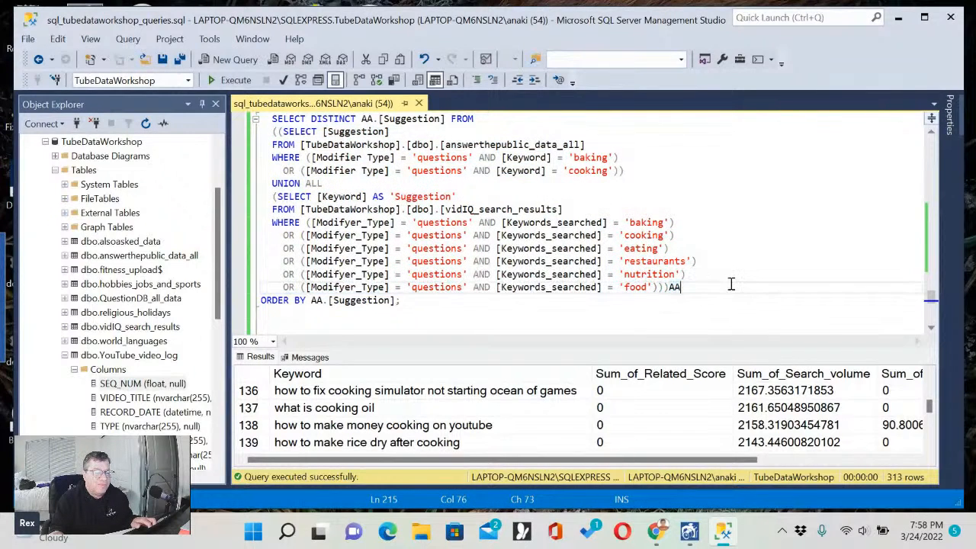
Examine the outer SELECT DISTINCT AA.[Suggestion] FROM line and its DISTINCT keyword against the inner SELECT it draws from.
{"action": "scroll", "coordinate": [731, 284], "scroll_direction": "up", "scroll_amount": 1}
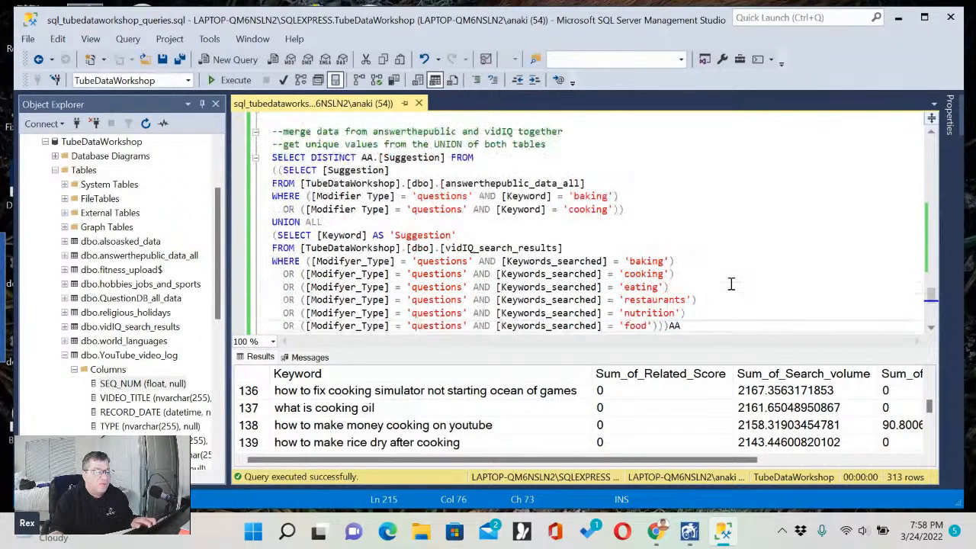
{"action": "left_click", "coordinate": [270, 157]}
{"action": "left_click_drag", "start_coordinate": [271, 157], "coordinate": [478, 157]}
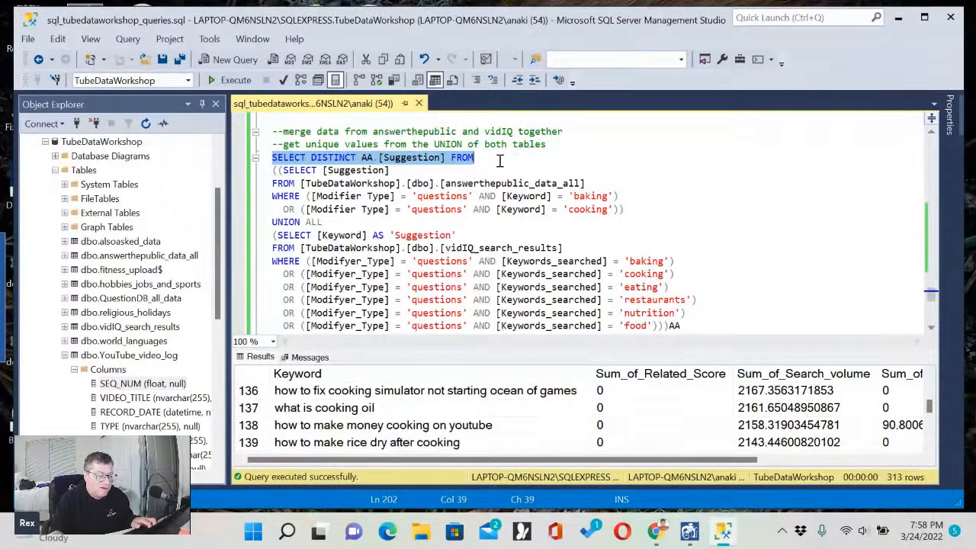
{"action": "left_click", "coordinate": [294, 169]}
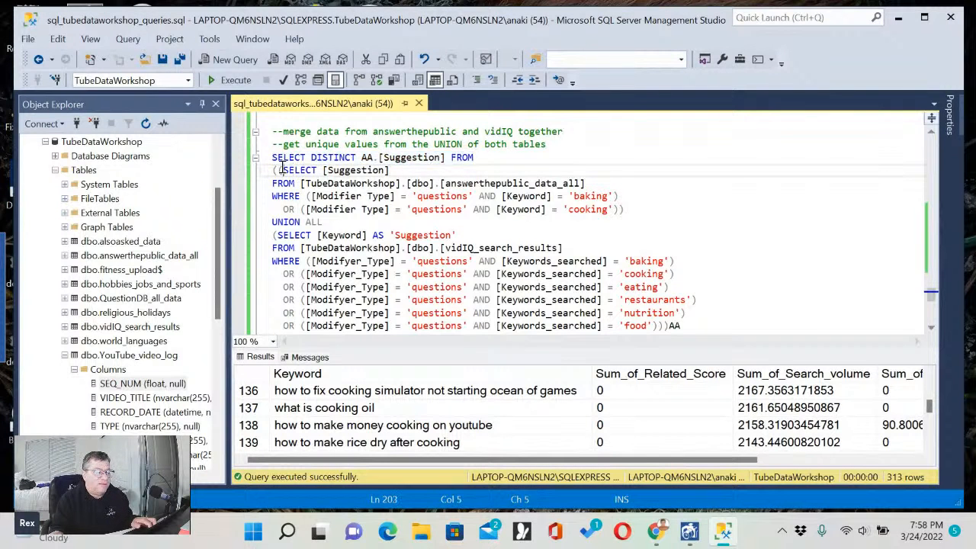
{"action": "left_click_drag", "start_coordinate": [280, 169], "coordinate": [351, 237]}
{"action": "left_click", "coordinate": [375, 166]}
{"action": "scroll", "coordinate": [689, 265], "scroll_direction": "down", "scroll_amount": 1}
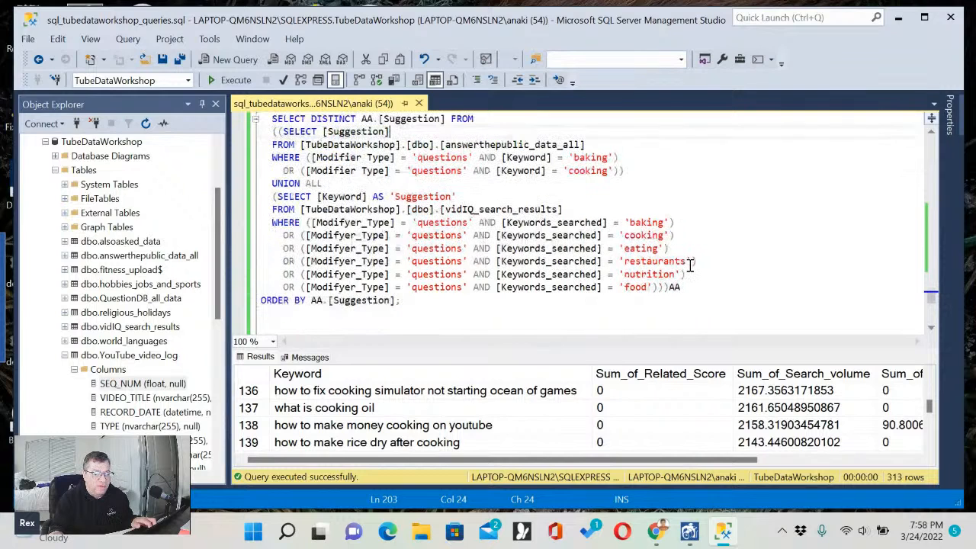
{"action": "scroll", "coordinate": [689, 264], "scroll_direction": "up", "scroll_amount": 1}
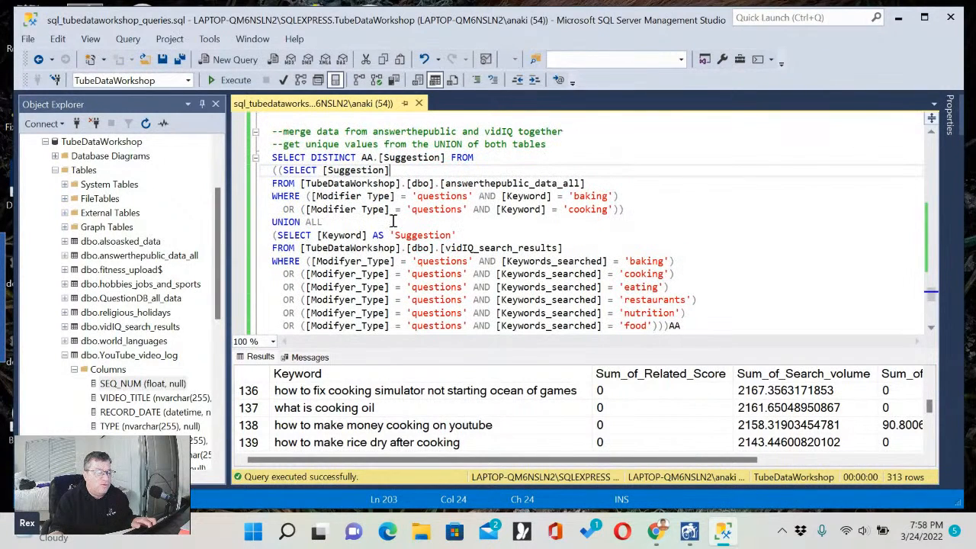
{"action": "double_click", "coordinate": [331, 157]}
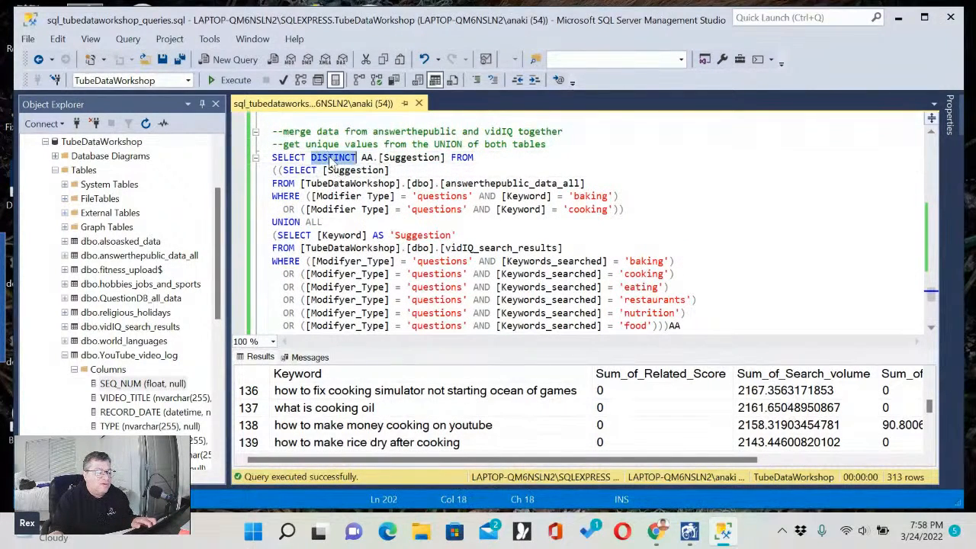
{"action": "left_click", "coordinate": [486, 162]}
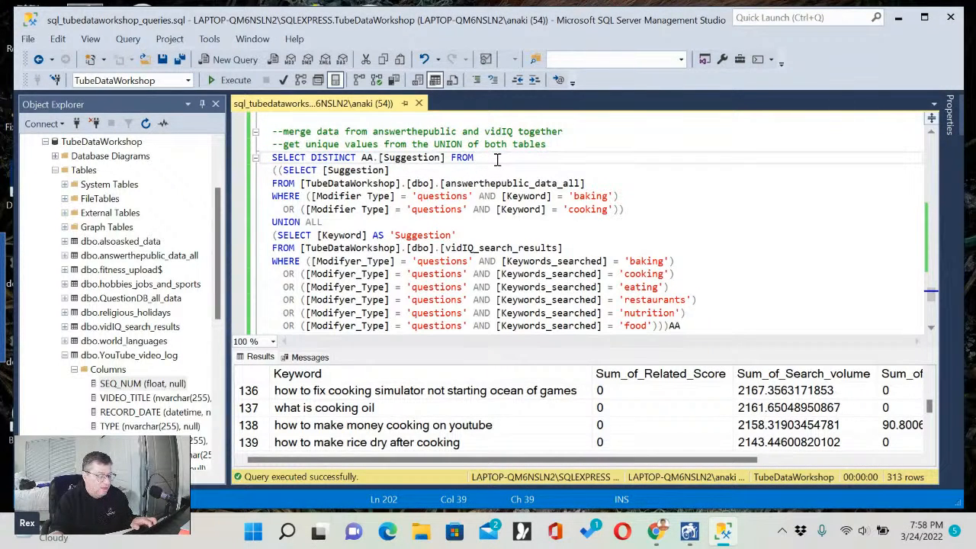
Examine the closing ORDER BY AA.[Suggestion] line of the merge query and highlight its sort column.
{"action": "scroll", "coordinate": [497, 160], "scroll_direction": "down", "scroll_amount": 2}
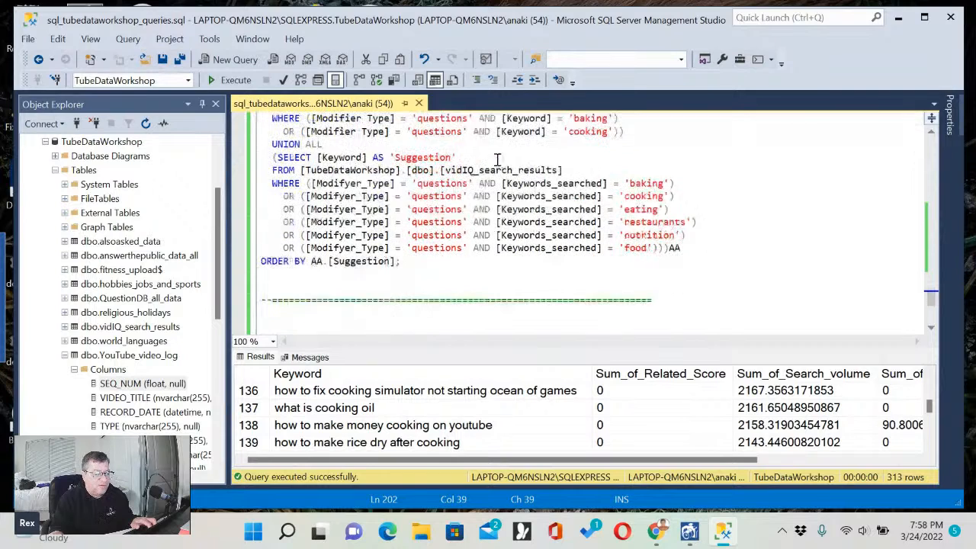
{"action": "left_click_drag", "start_coordinate": [261, 261], "coordinate": [420, 264]}
{"action": "left_click", "coordinate": [421, 265]}
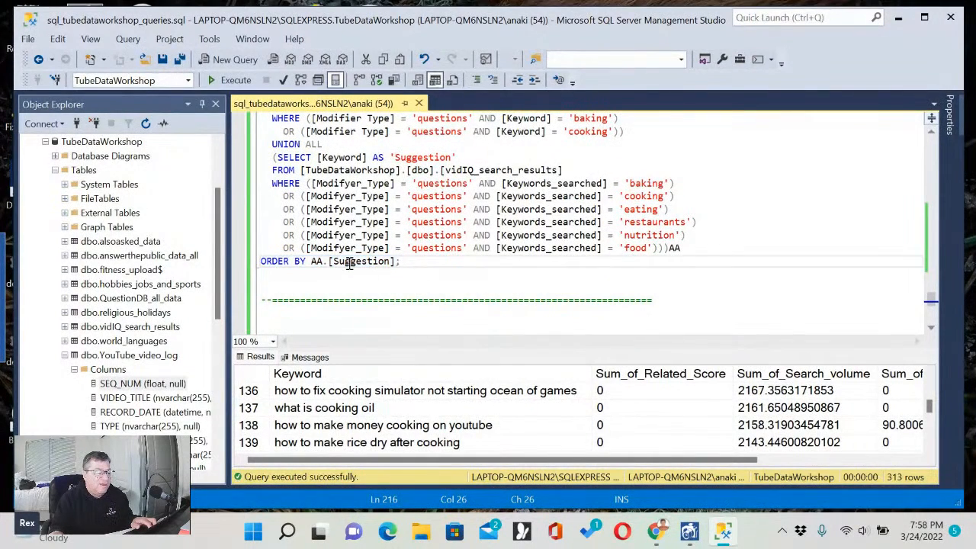
{"action": "double_click", "coordinate": [347, 262]}
{"action": "left_click", "coordinate": [414, 259]}
Select the whole merge query from above its comments through ORDER BY AA.[Suggestion] and execute it.
{"action": "scroll", "coordinate": [455, 260], "scroll_direction": "up", "scroll_amount": 3}
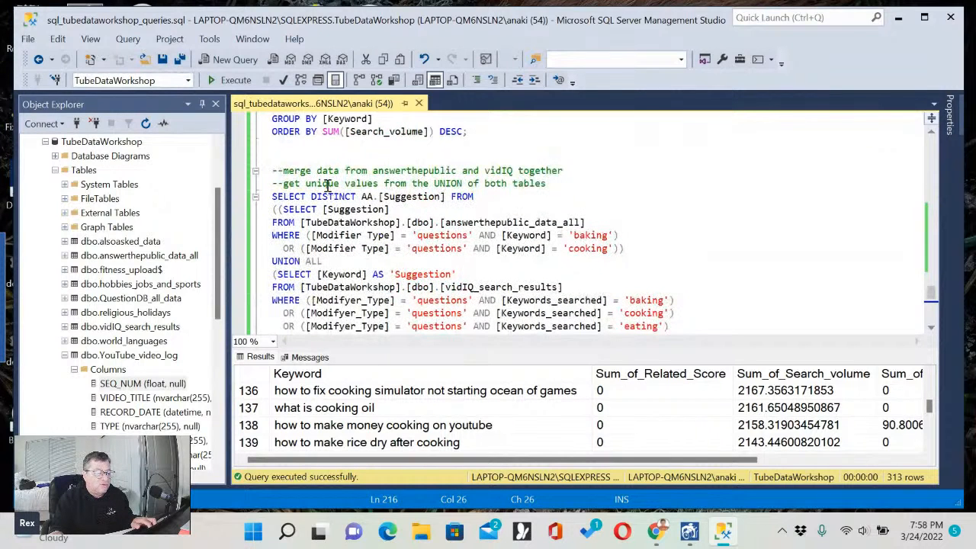
{"action": "left_click", "coordinate": [315, 159]}
{"action": "scroll", "coordinate": [396, 222], "scroll_direction": "down", "scroll_amount": 3}
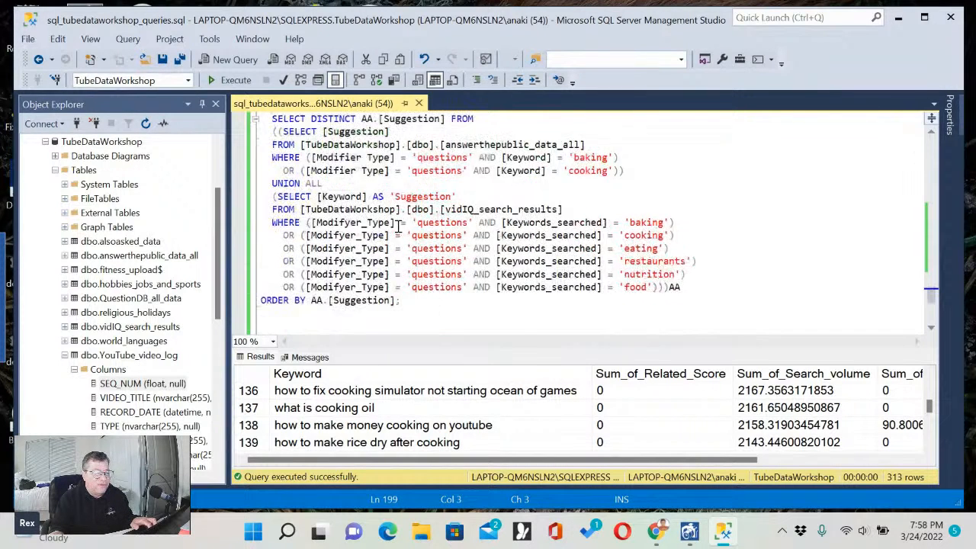
{"action": "left_click", "coordinate": [421, 267], "text": "shift"}
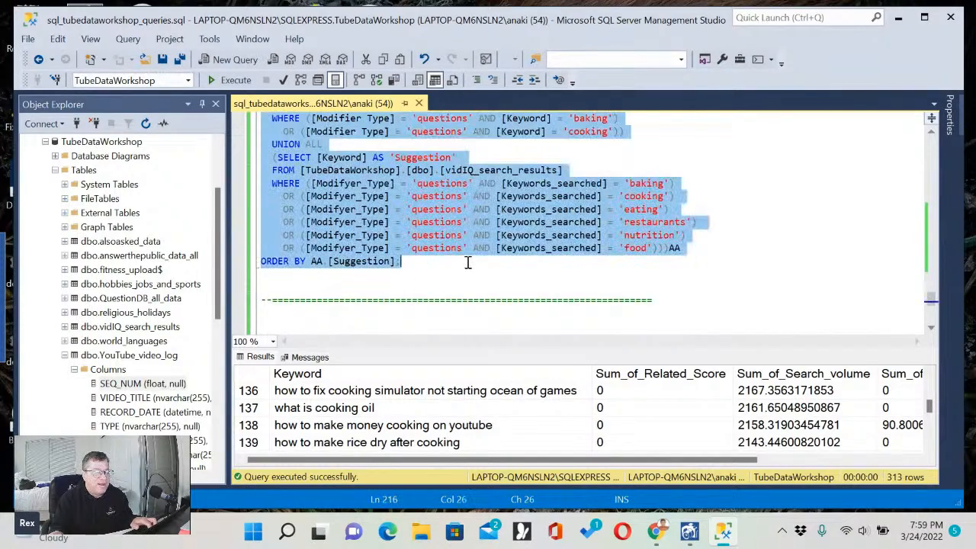
{"action": "scroll", "coordinate": [467, 261], "scroll_direction": "up", "scroll_amount": 2}
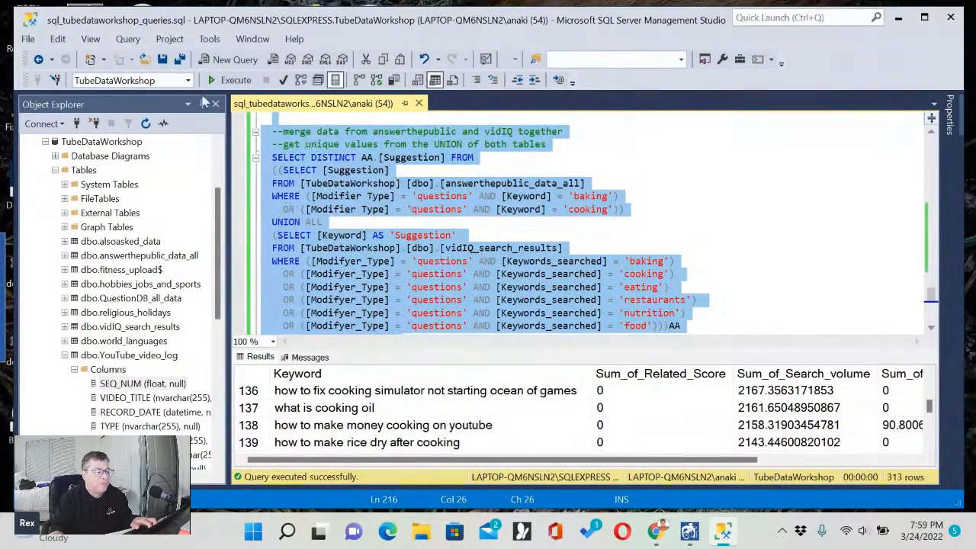
{"action": "left_click", "coordinate": [231, 80]}
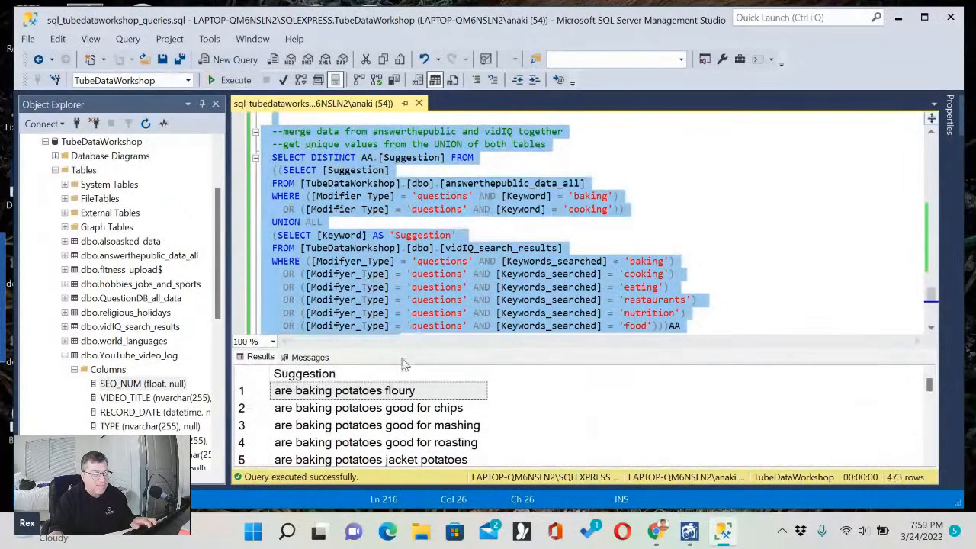
Enlarge the results pane and widen the Suggestion column so the full phrases fit.
{"action": "left_click_drag", "start_coordinate": [408, 348], "coordinate": [408, 252]}
{"action": "left_click", "coordinate": [391, 397]}
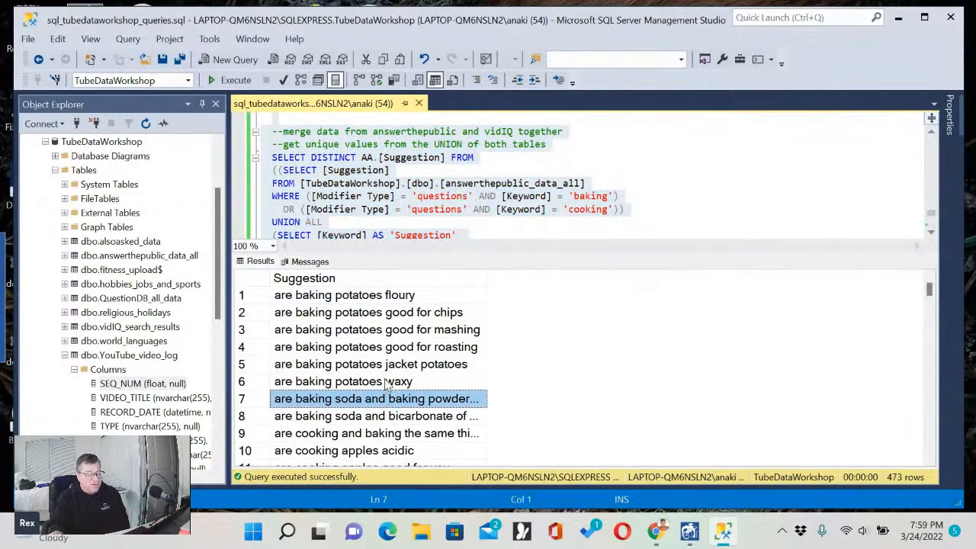
{"action": "scroll", "coordinate": [386, 385], "scroll_direction": "down", "scroll_amount": 2}
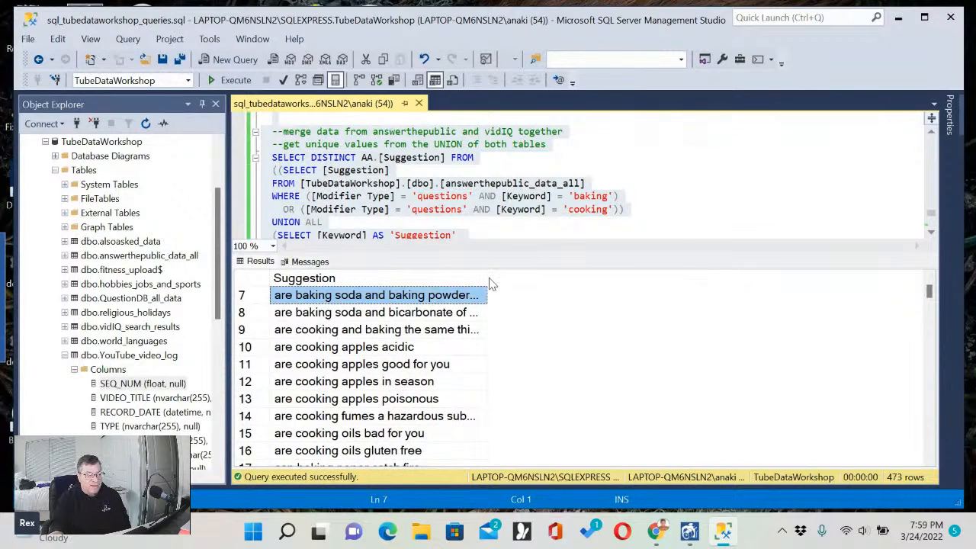
{"action": "left_click_drag", "start_coordinate": [488, 277], "coordinate": [625, 276]}
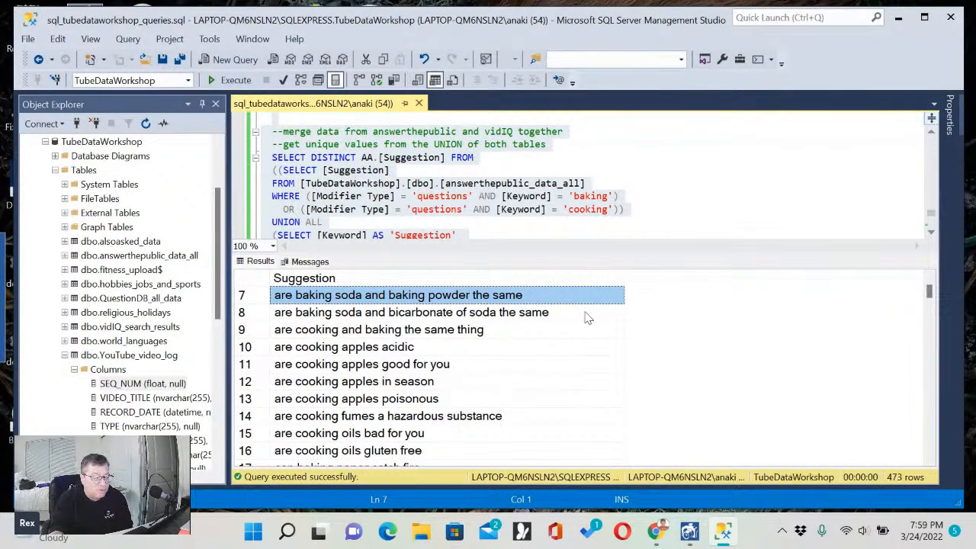
Read through the merged suggestions from row 7 down to row 58.
{"action": "left_click", "coordinate": [555, 351]}
{"action": "scroll", "coordinate": [555, 351], "scroll_direction": "down", "scroll_amount": 3}
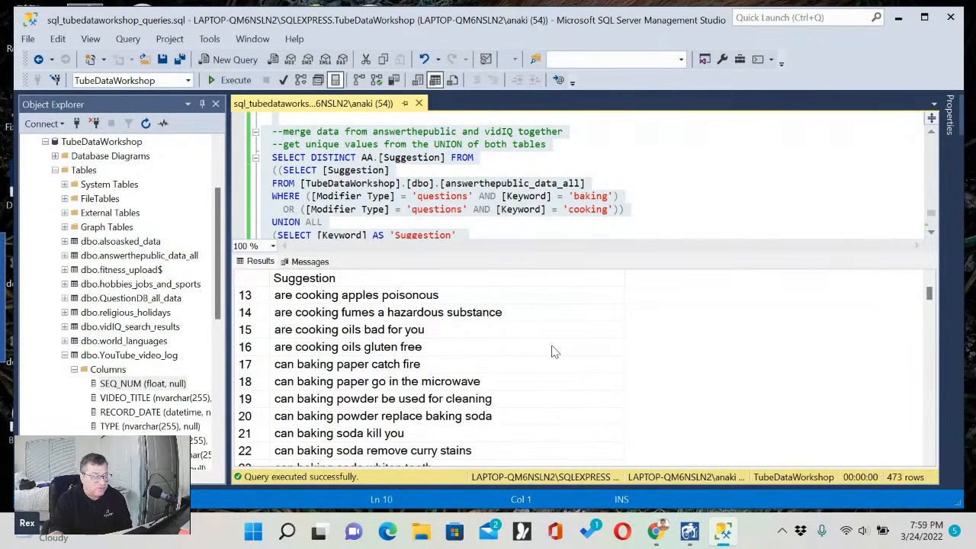
{"action": "scroll", "coordinate": [555, 351], "scroll_direction": "down", "scroll_amount": 2}
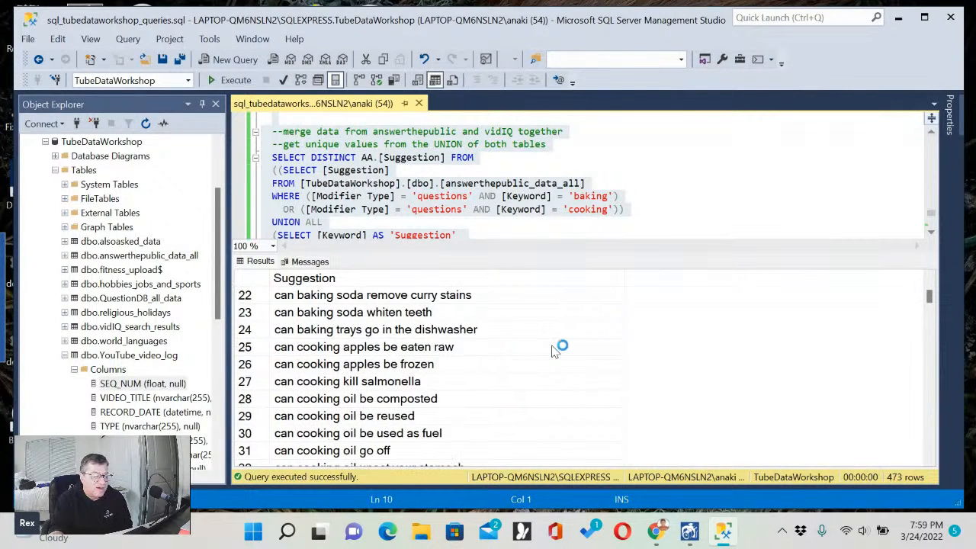
{"action": "scroll", "coordinate": [555, 351], "scroll_direction": "down", "scroll_amount": 2}
{"action": "scroll", "coordinate": [555, 351], "scroll_direction": "down", "scroll_amount": 1}
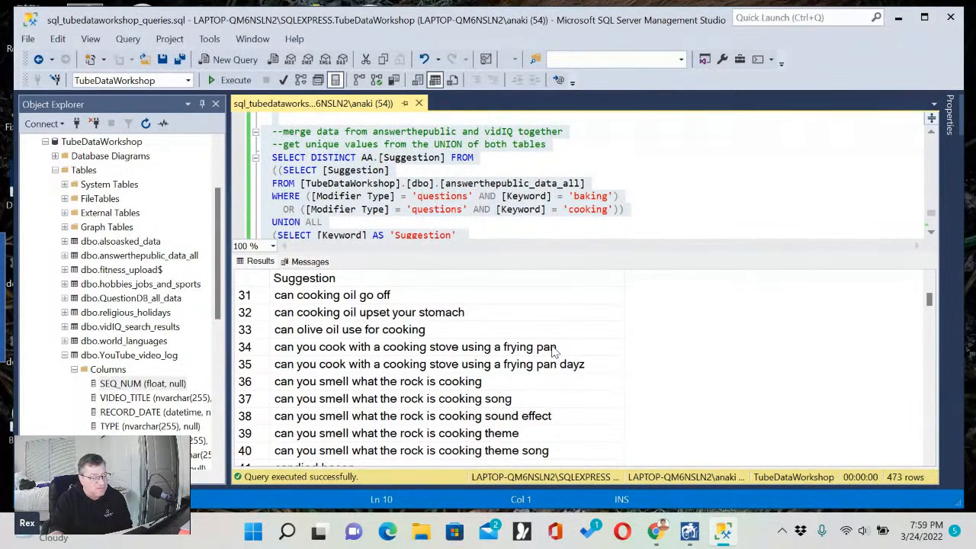
{"action": "scroll", "coordinate": [555, 351], "scroll_direction": "down", "scroll_amount": 2}
{"action": "scroll", "coordinate": [554, 350], "scroll_direction": "down", "scroll_amount": 9}
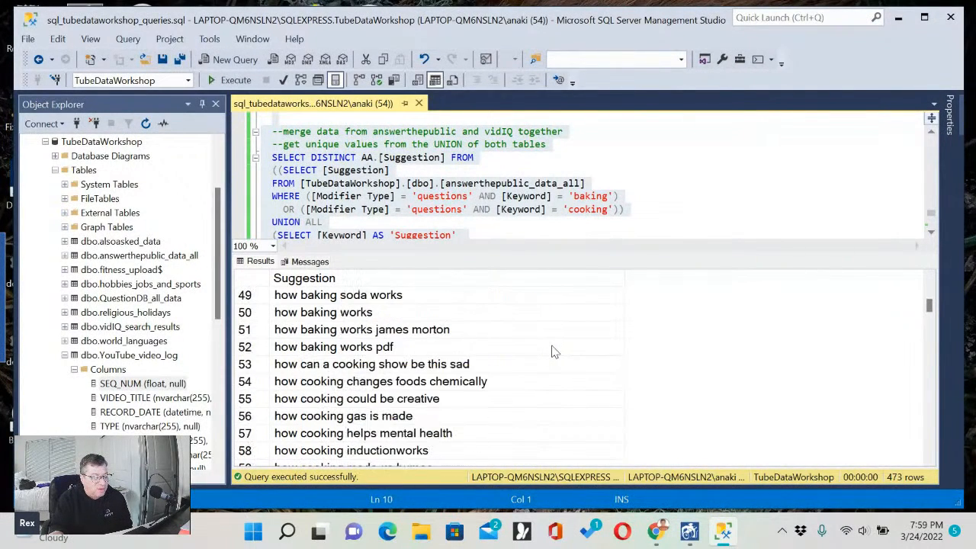
Read on through the merged suggestions to the "how to make" questions, highlighting "how to make hot dogs" and "how to make layer cake".
{"action": "scroll", "coordinate": [555, 351], "scroll_direction": "down", "scroll_amount": 8}
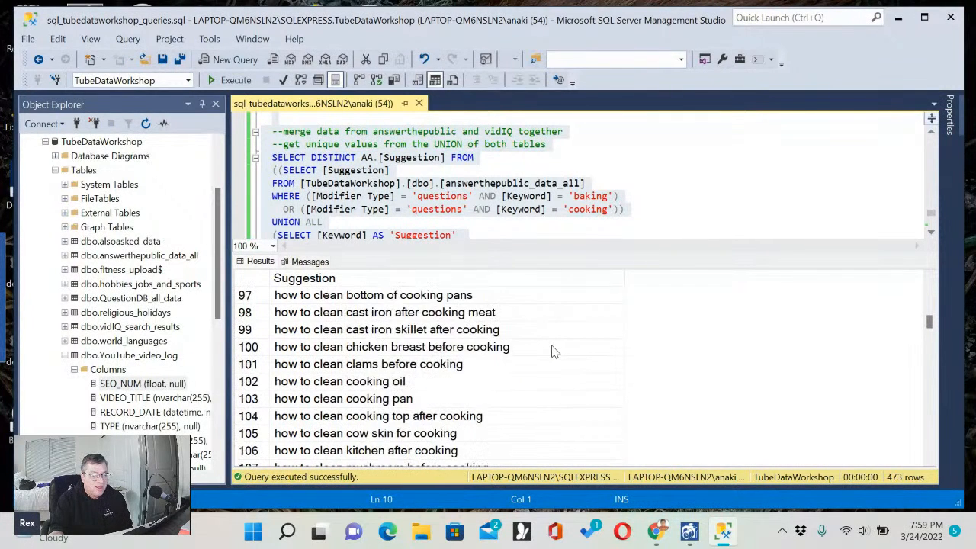
{"action": "scroll", "coordinate": [554, 352], "scroll_direction": "down", "scroll_amount": 2}
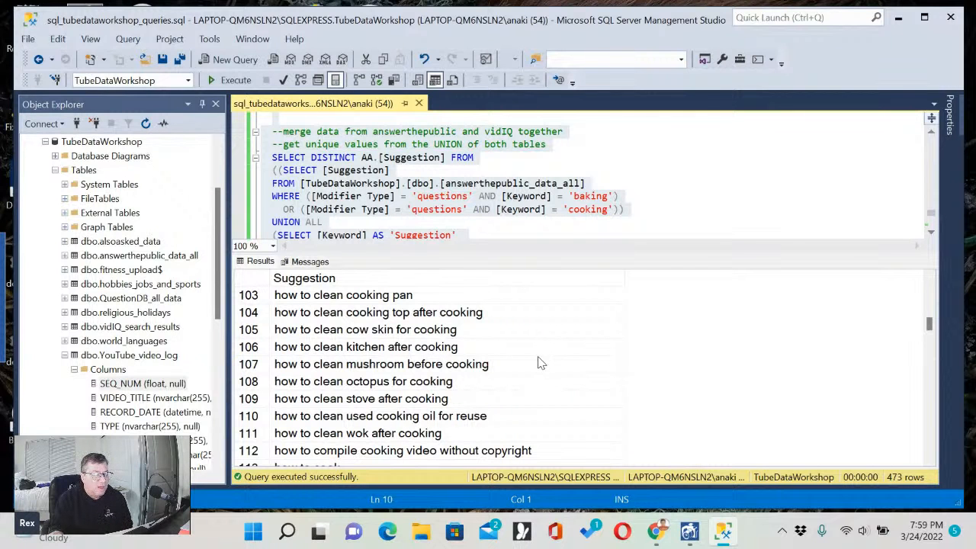
{"action": "scroll", "coordinate": [538, 364], "scroll_direction": "down", "scroll_amount": 12}
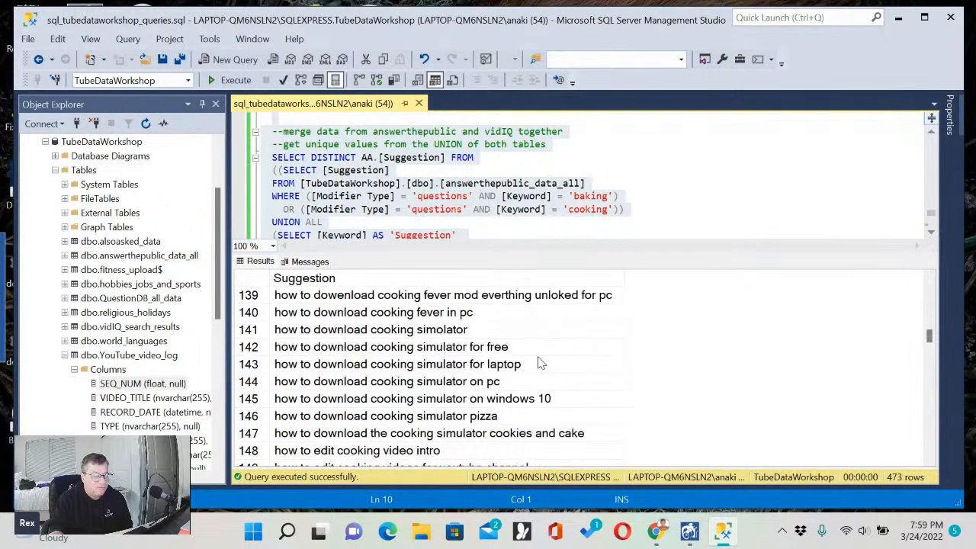
{"action": "scroll", "coordinate": [539, 363], "scroll_direction": "down", "scroll_amount": 17}
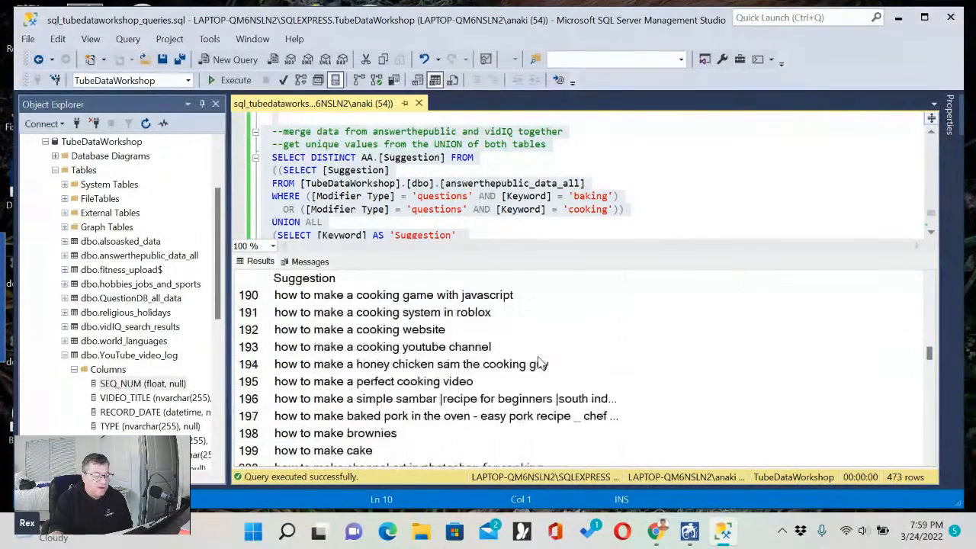
{"action": "scroll", "coordinate": [538, 364], "scroll_direction": "down", "scroll_amount": 11}
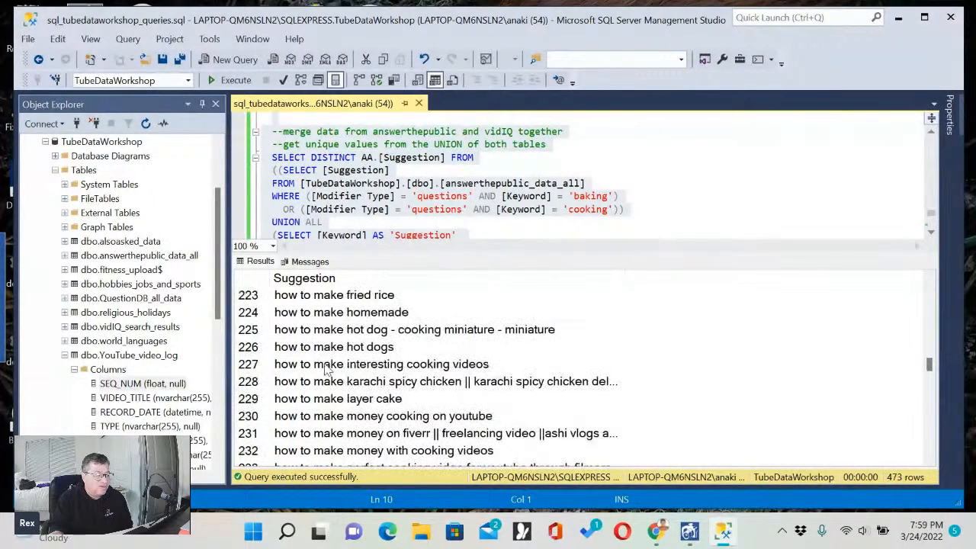
{"action": "left_click", "coordinate": [260, 349]}
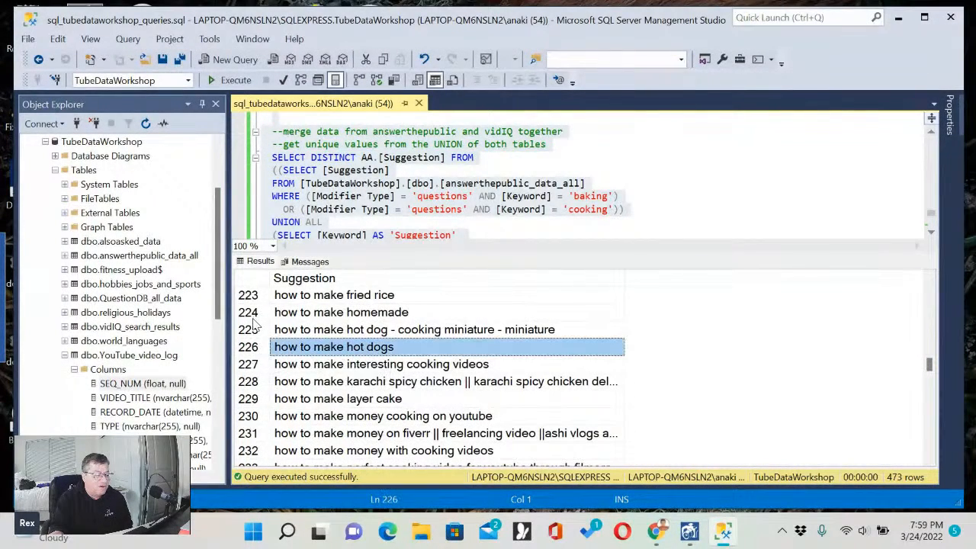
{"action": "left_click", "coordinate": [388, 404]}
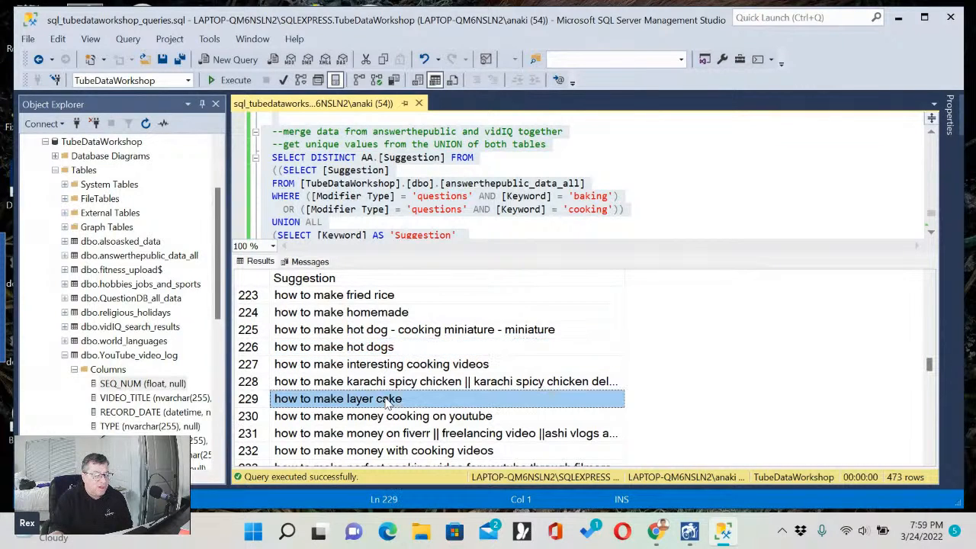
Examine the suggestions from row 253 to row 274, highlighting the fish preparation, tasteless turkey and TikTok cooking video questions.
{"action": "scroll", "coordinate": [404, 392], "scroll_direction": "down", "scroll_amount": 10}
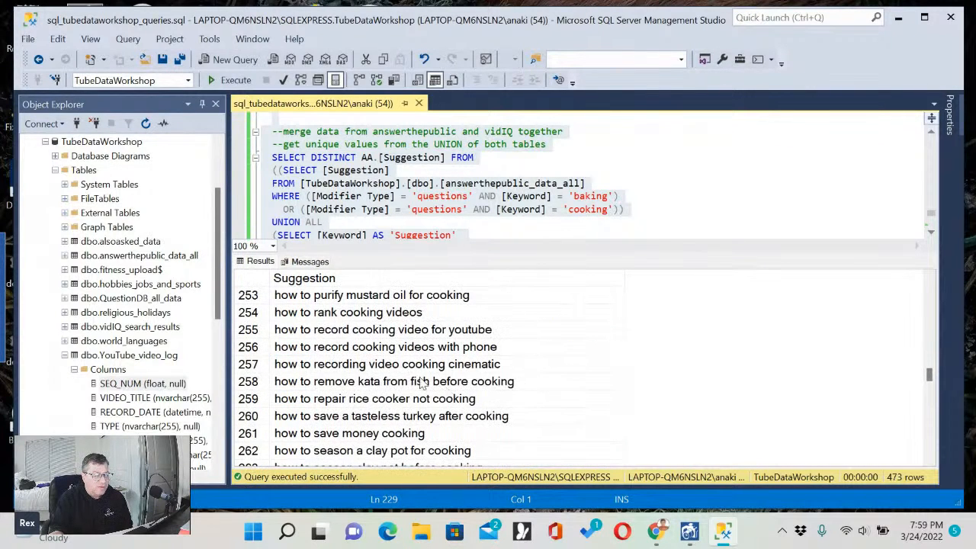
{"action": "left_click", "coordinate": [422, 381]}
{"action": "left_click", "coordinate": [416, 416]}
{"action": "scroll", "coordinate": [415, 418], "scroll_direction": "down", "scroll_amount": 6}
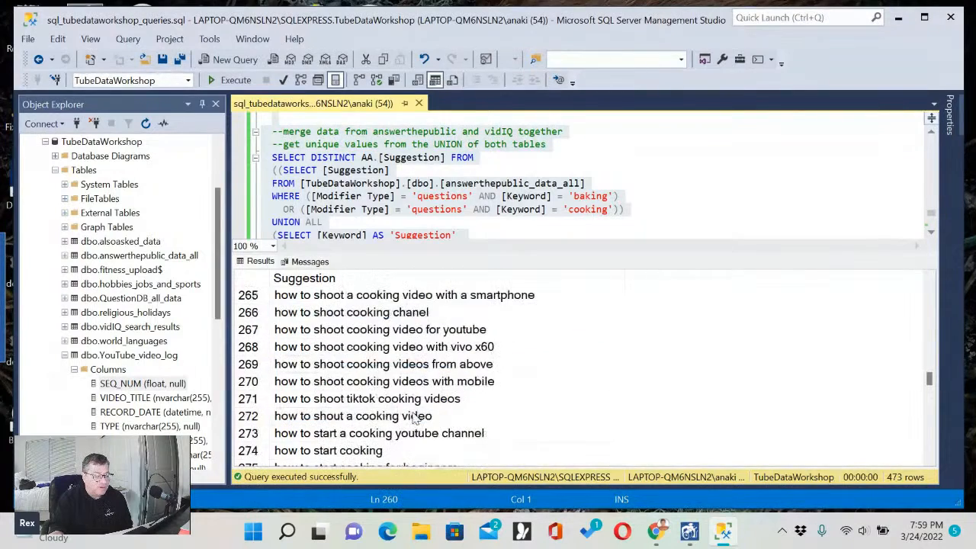
{"action": "left_click", "coordinate": [423, 399]}
Go through the "how to start cooking" suggestions row by row, from "for beginners" in row 275 to "how to start learning cooking" in row 280.
{"action": "left_click", "coordinate": [406, 367]}
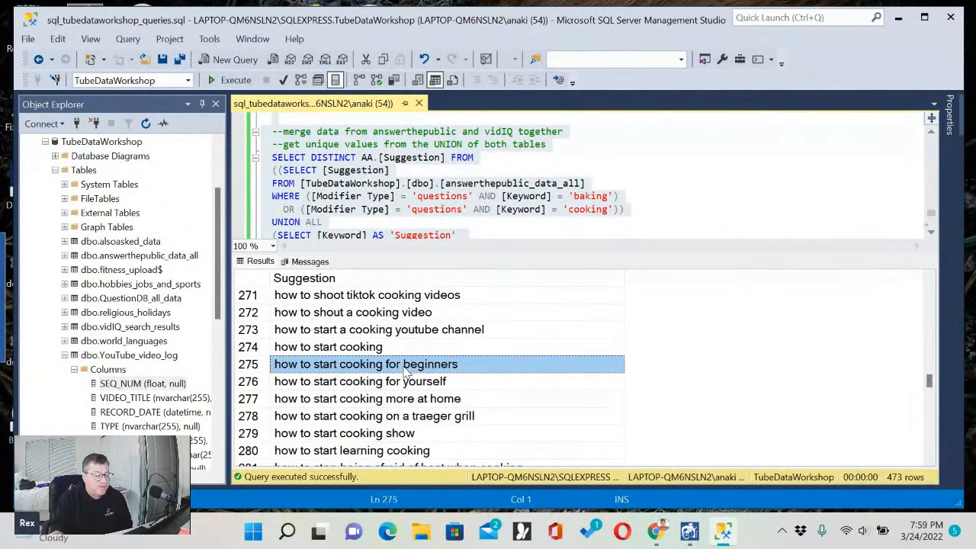
{"action": "left_click", "coordinate": [361, 384]}
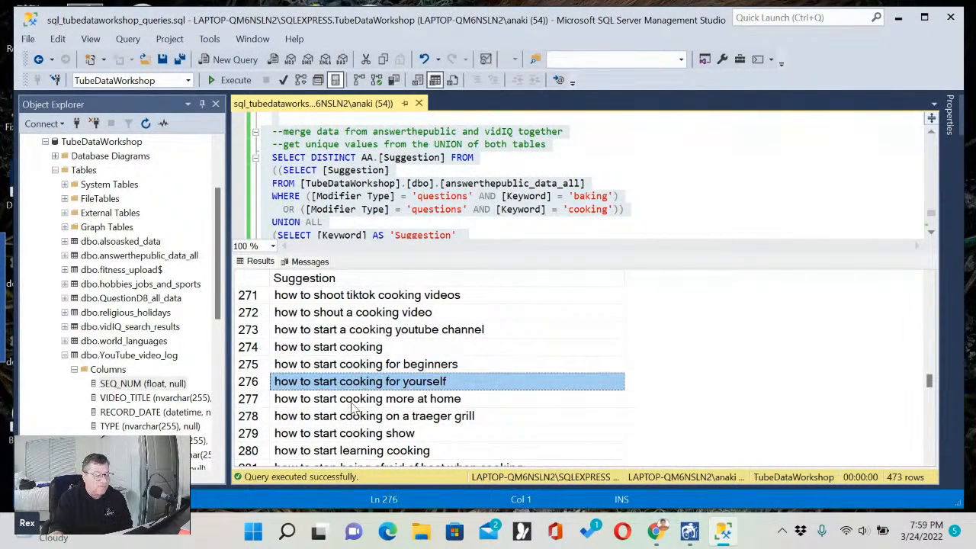
{"action": "left_click", "coordinate": [352, 402]}
{"action": "left_click", "coordinate": [349, 418]}
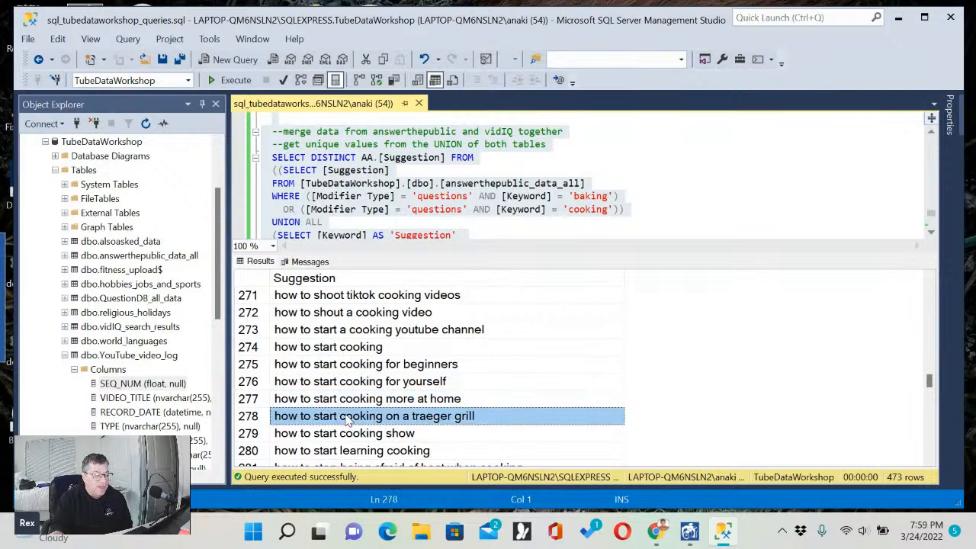
{"action": "left_click", "coordinate": [398, 436]}
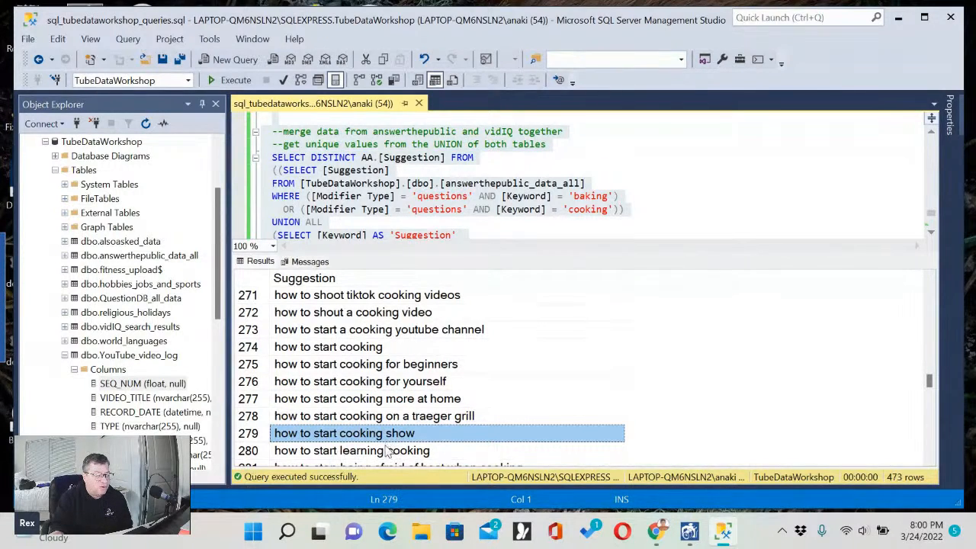
{"action": "left_click", "coordinate": [389, 450]}
Skim the remaining "how to use", "when", "where", "who" and "will" suggestions and highlight the final row, 473.
{"action": "scroll", "coordinate": [415, 412], "scroll_direction": "down", "scroll_amount": 15}
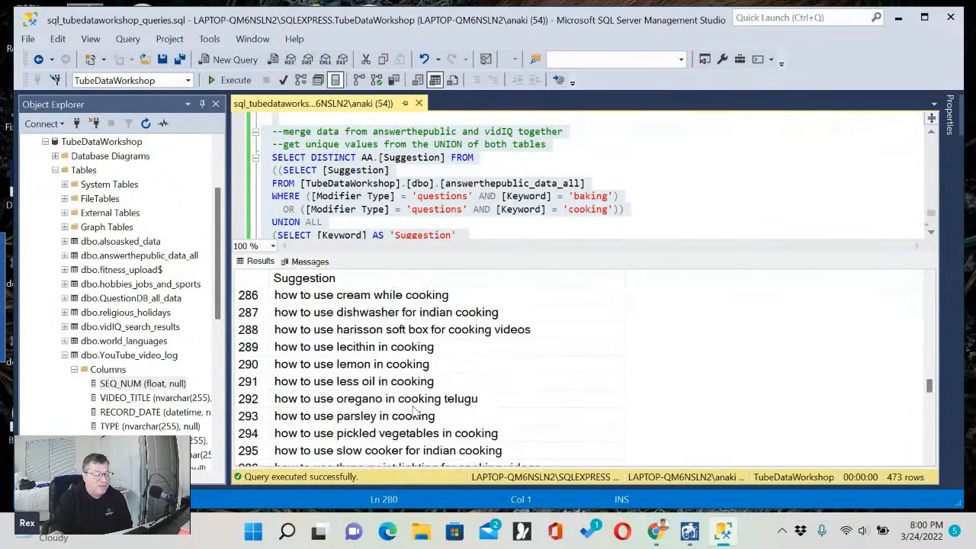
{"action": "scroll", "coordinate": [416, 413], "scroll_direction": "down", "scroll_amount": 20}
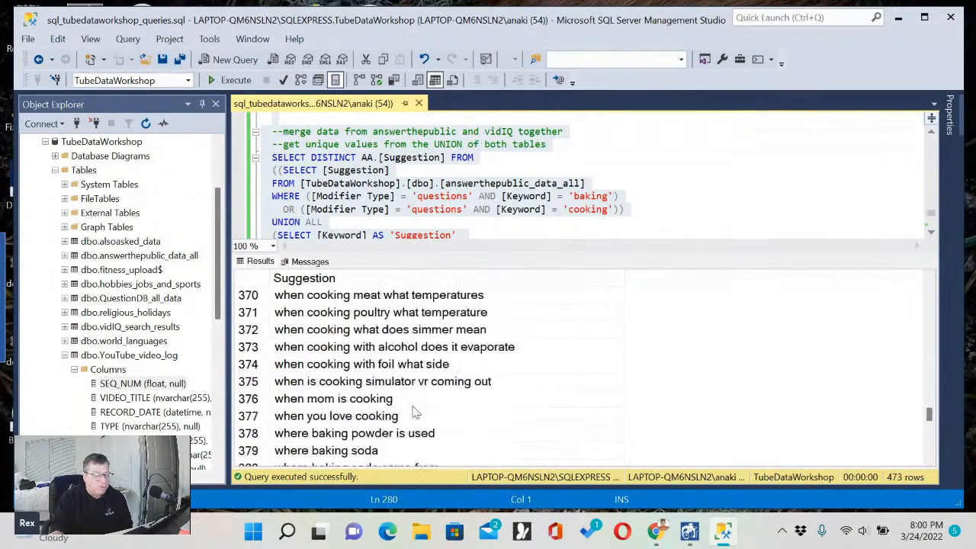
{"action": "scroll", "coordinate": [414, 412], "scroll_direction": "down", "scroll_amount": 20}
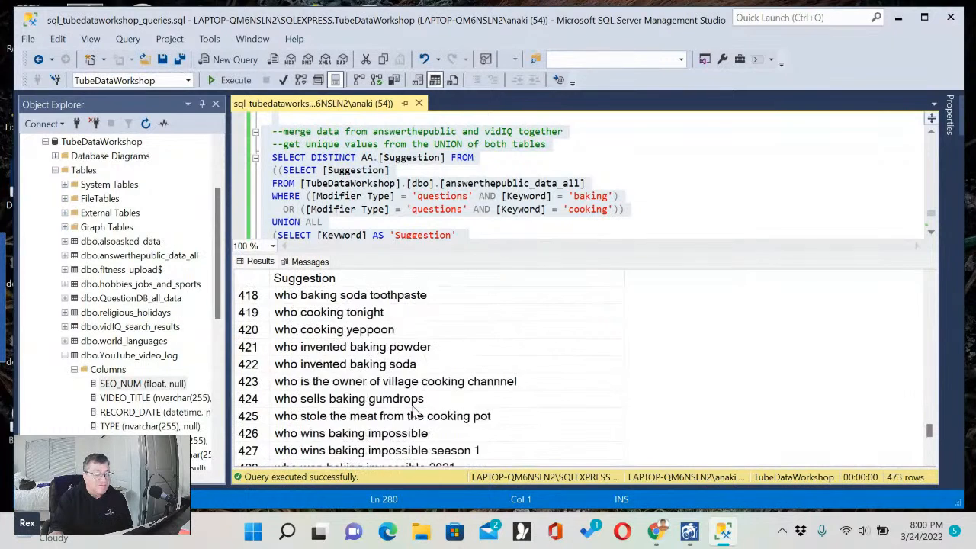
{"action": "scroll", "coordinate": [414, 412], "scroll_direction": "down", "scroll_amount": 1}
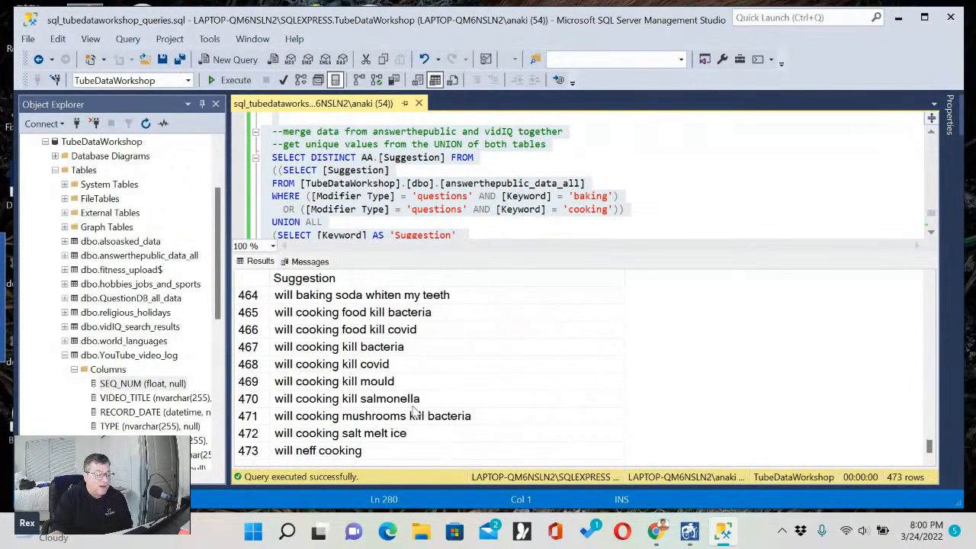
{"action": "left_click", "coordinate": [329, 451]}
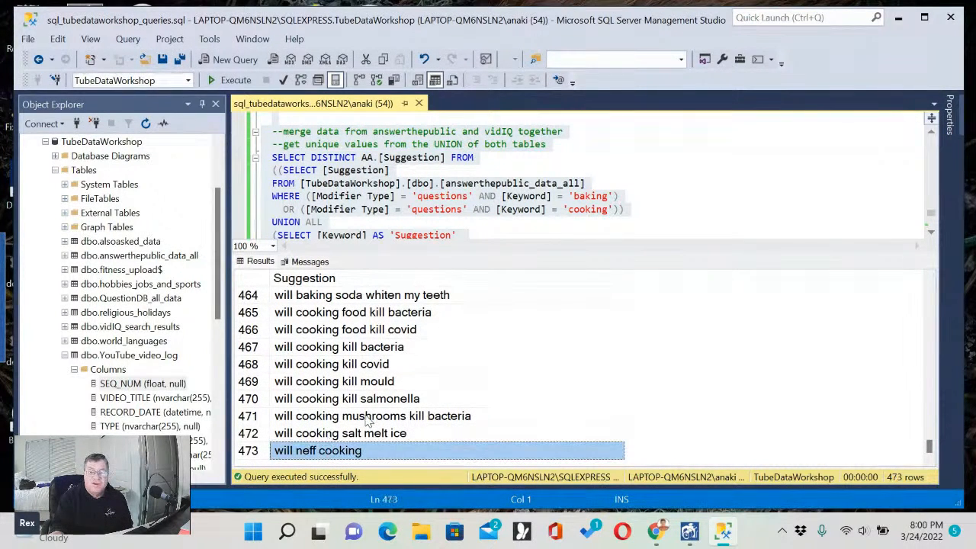